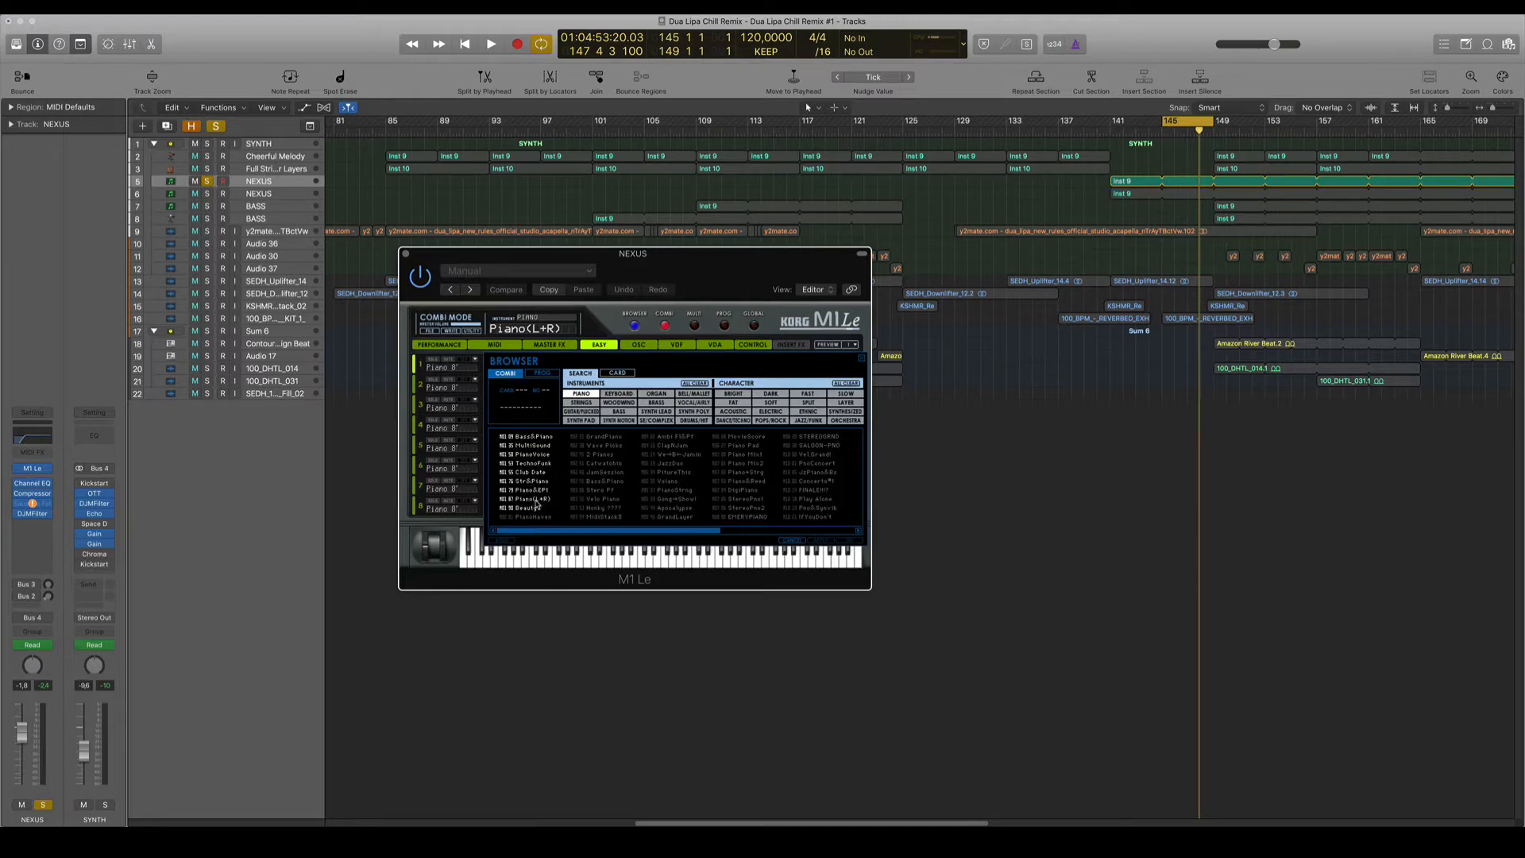
# - Open the Channel EQ on the NEXUS track and set its low-cut frequency to about 205 Hz
pyautogui.click(406, 253)
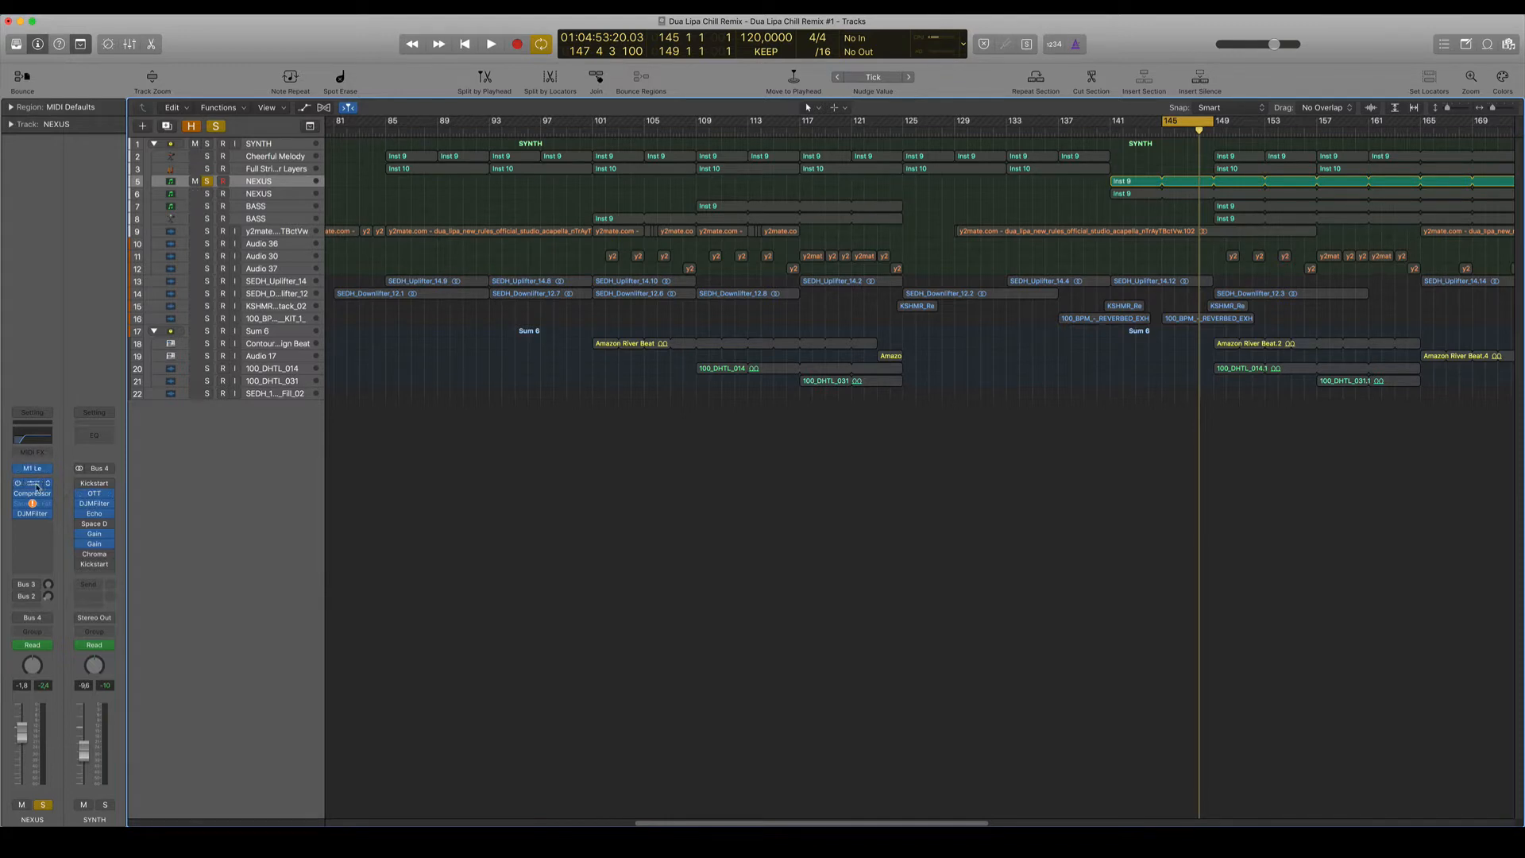
pyautogui.click(33, 484)
pyautogui.moveTo(219, 34); pyautogui.dragTo(700, 323)
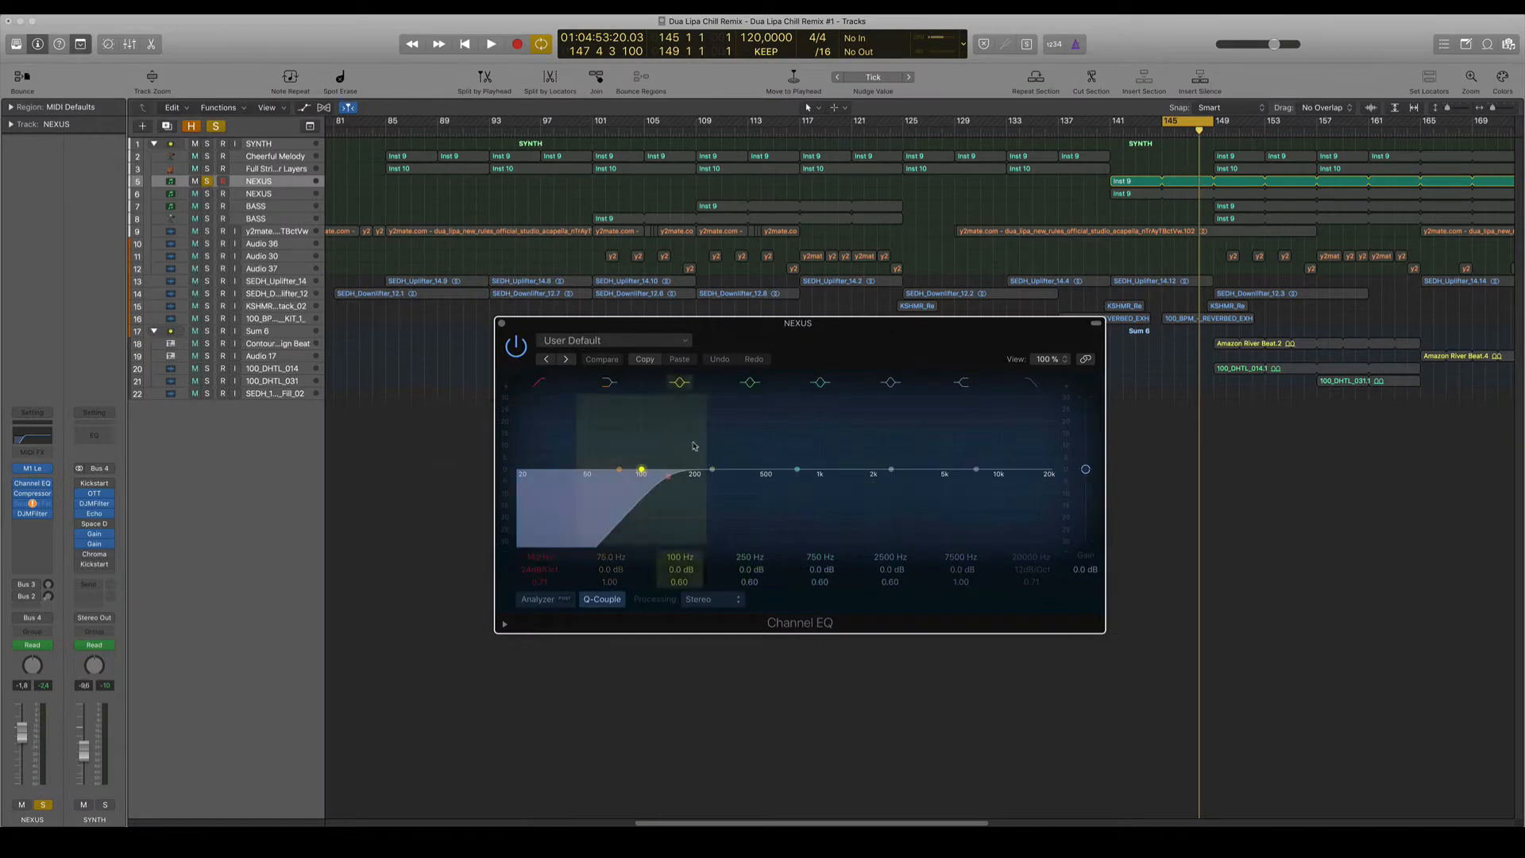
pyautogui.moveTo(547, 562); pyautogui.dragTo(546, 541)
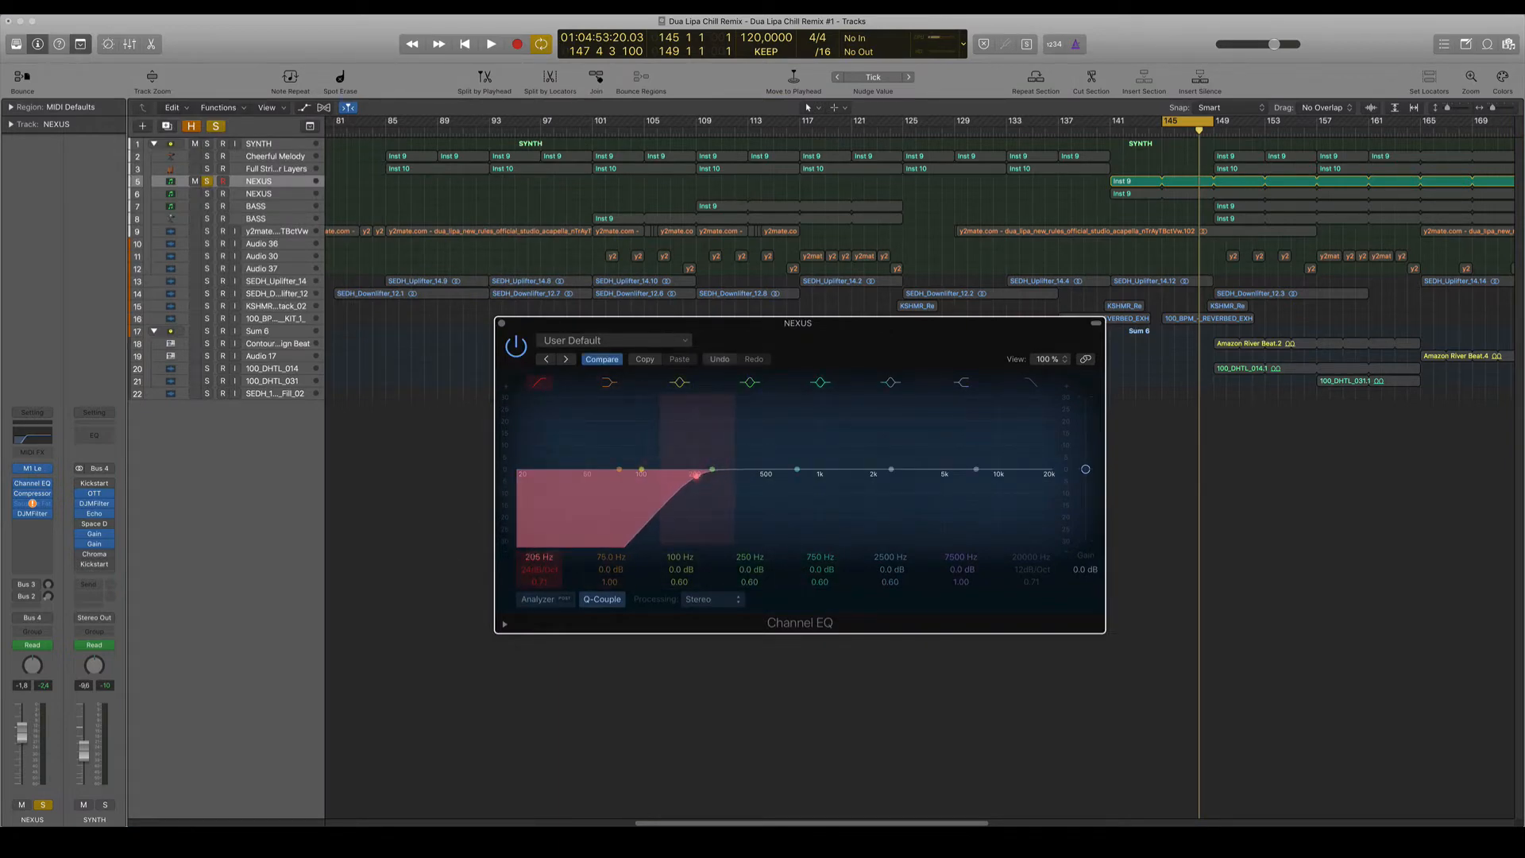
# - Play the cycled section and enable the Channel EQ's Analyzer to check the low cut
pyautogui.press('space')
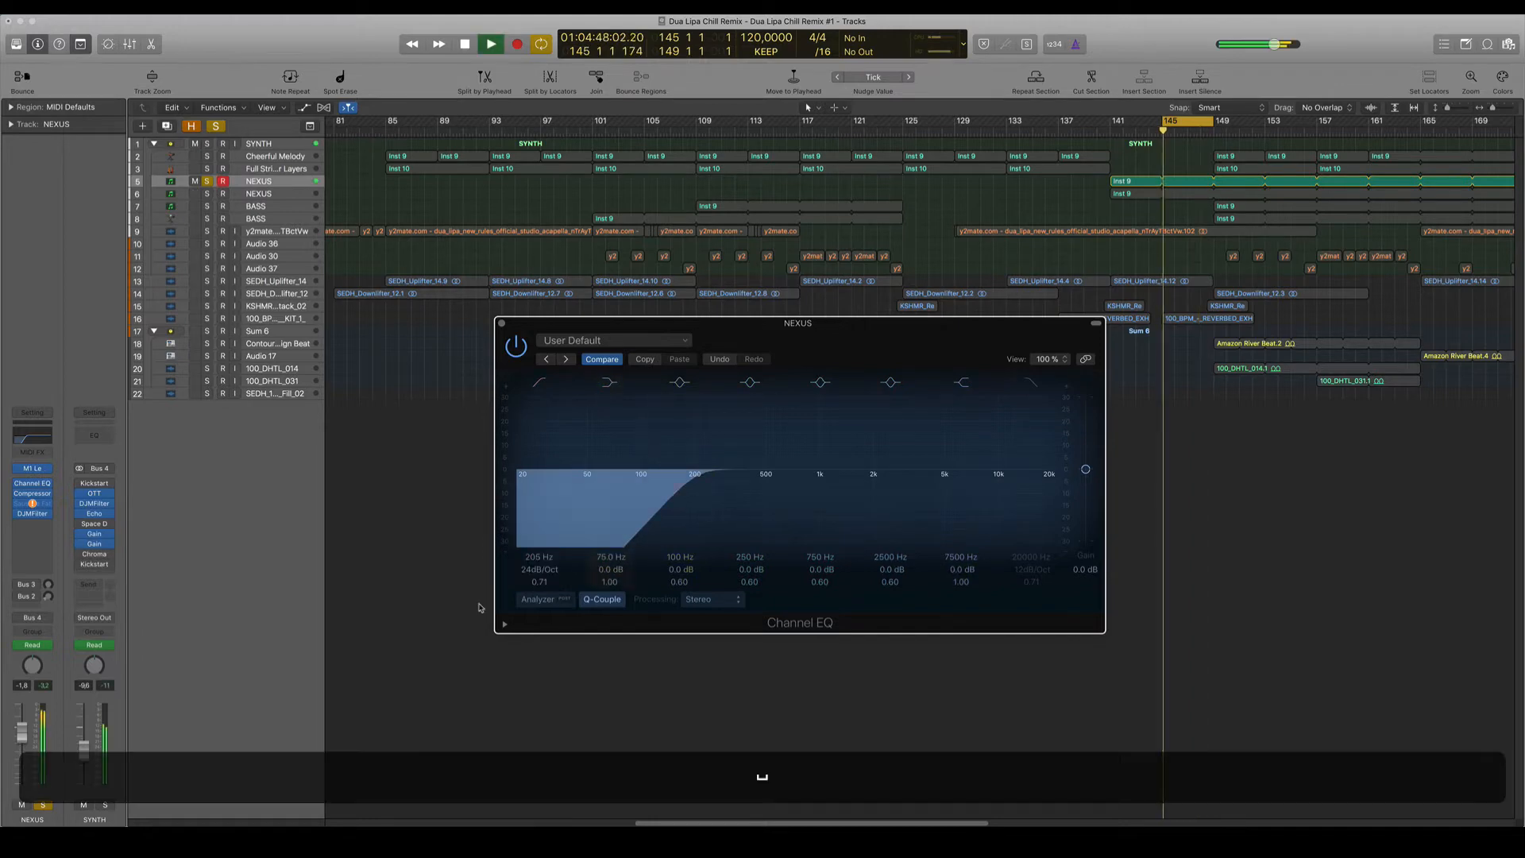
pyautogui.click(538, 598)
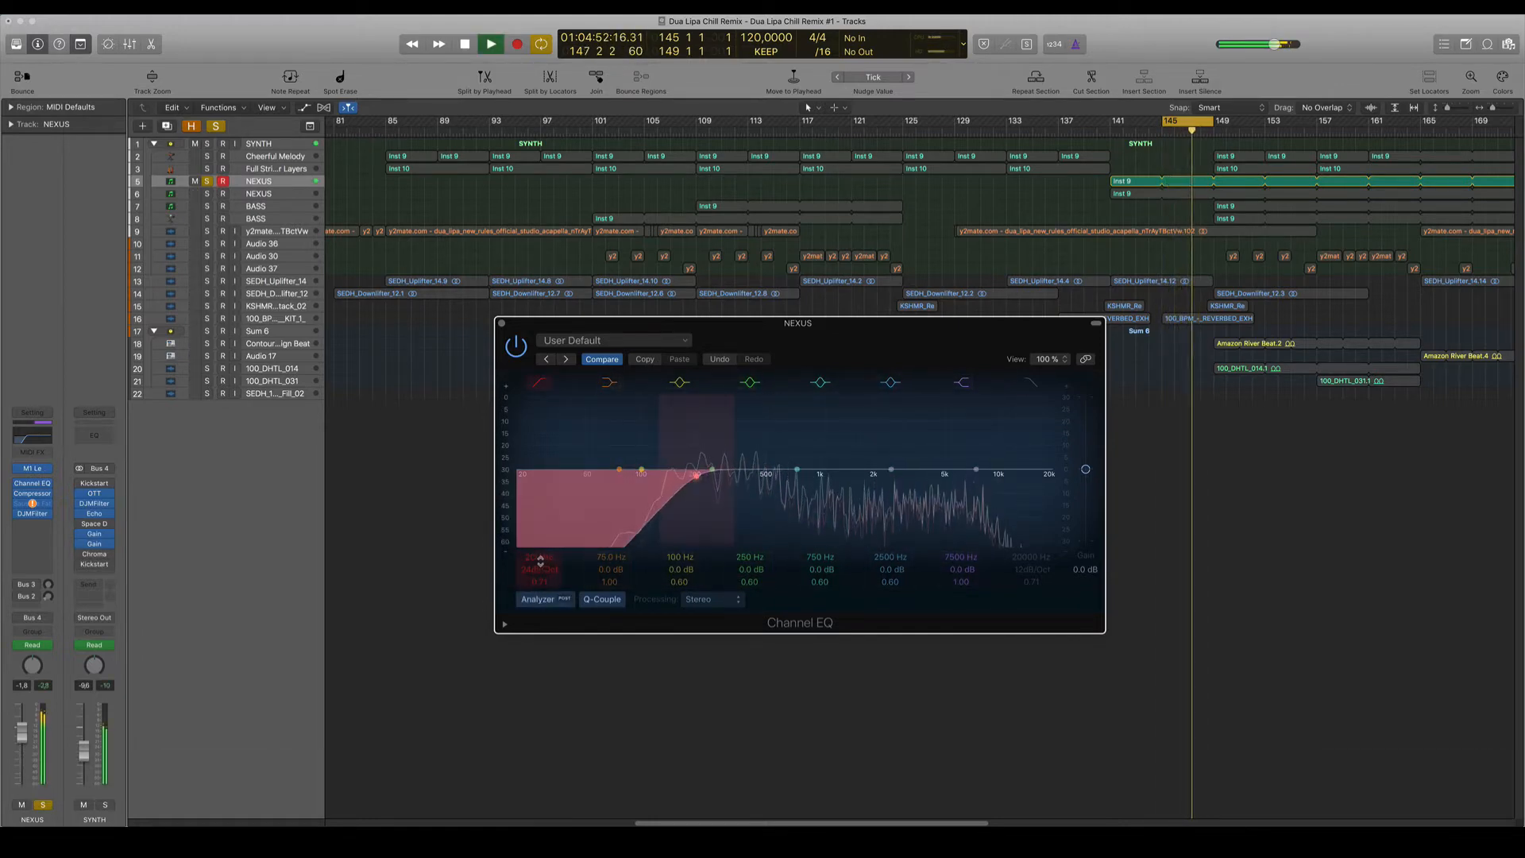
pyautogui.press('space')
# - Shift the cycle range to bars 141–145, listen to it and close the Channel EQ
pyautogui.press('space')
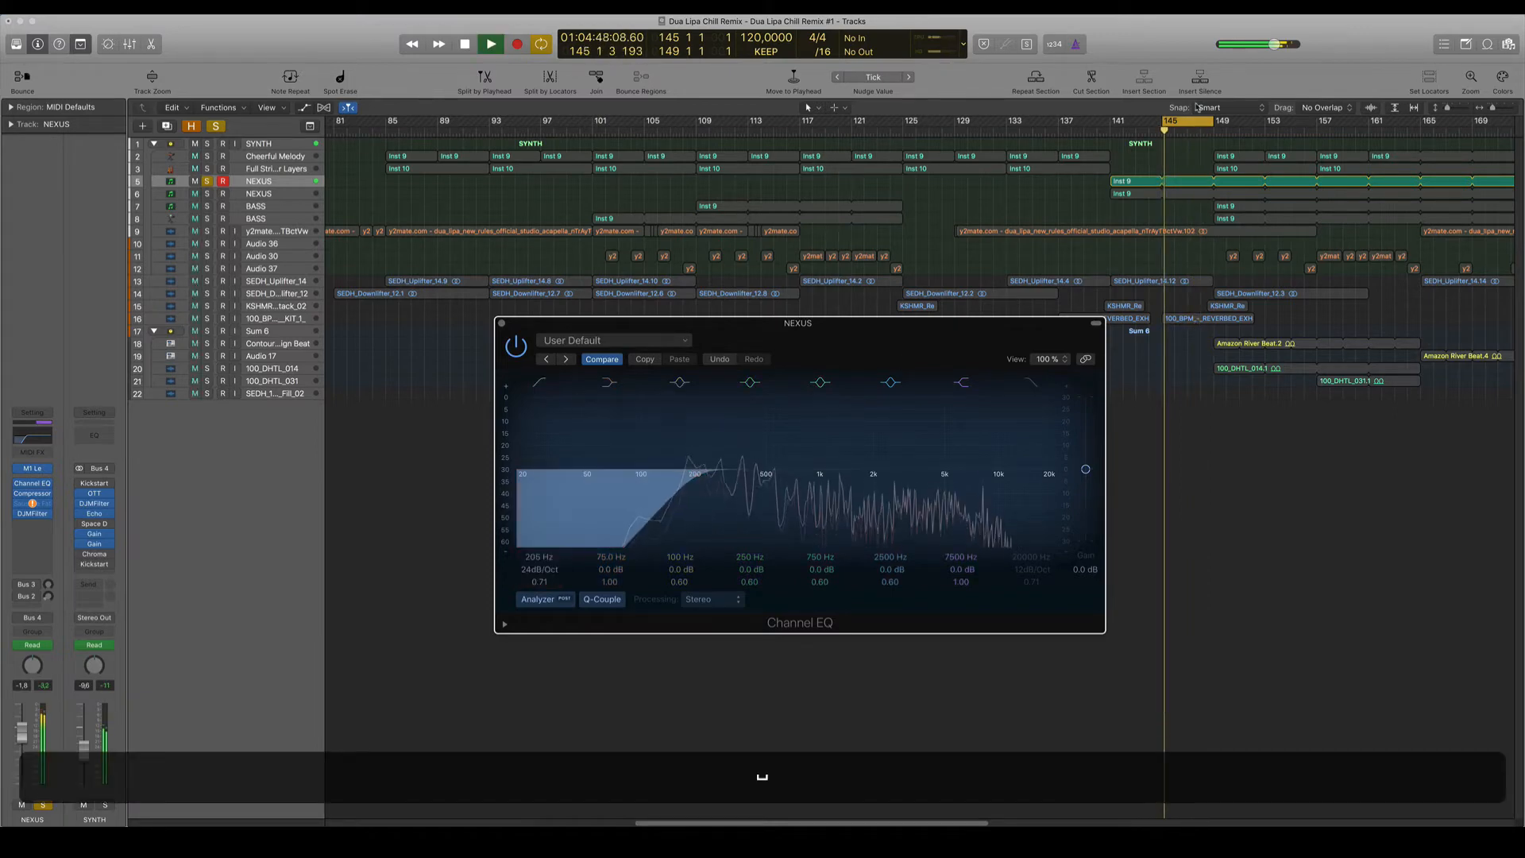
pyautogui.moveTo(1192, 121); pyautogui.dragTo(1140, 121)
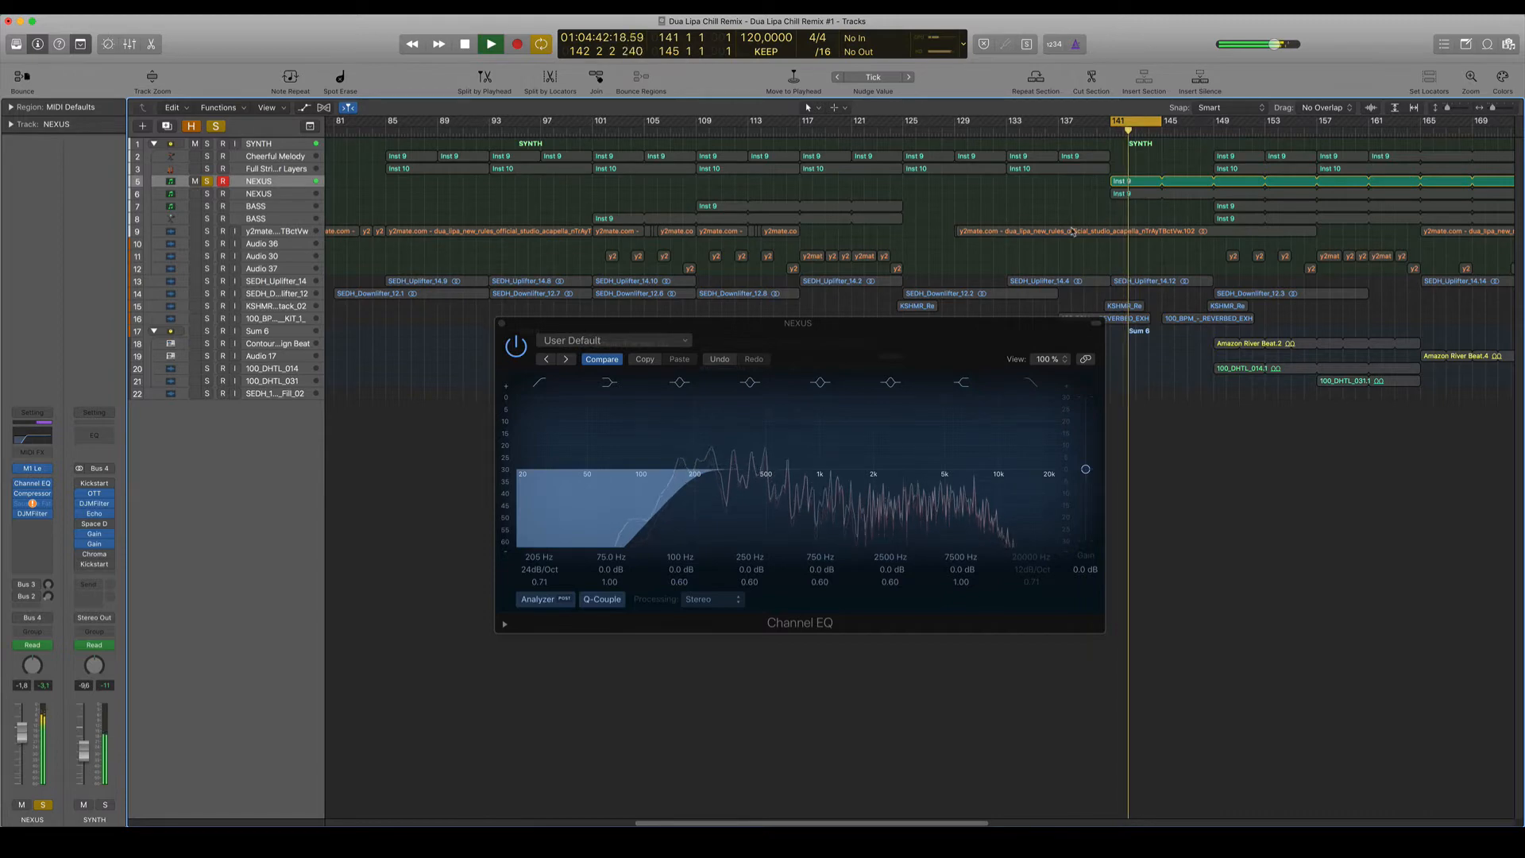
pyautogui.press('space')
pyautogui.click(500, 325)
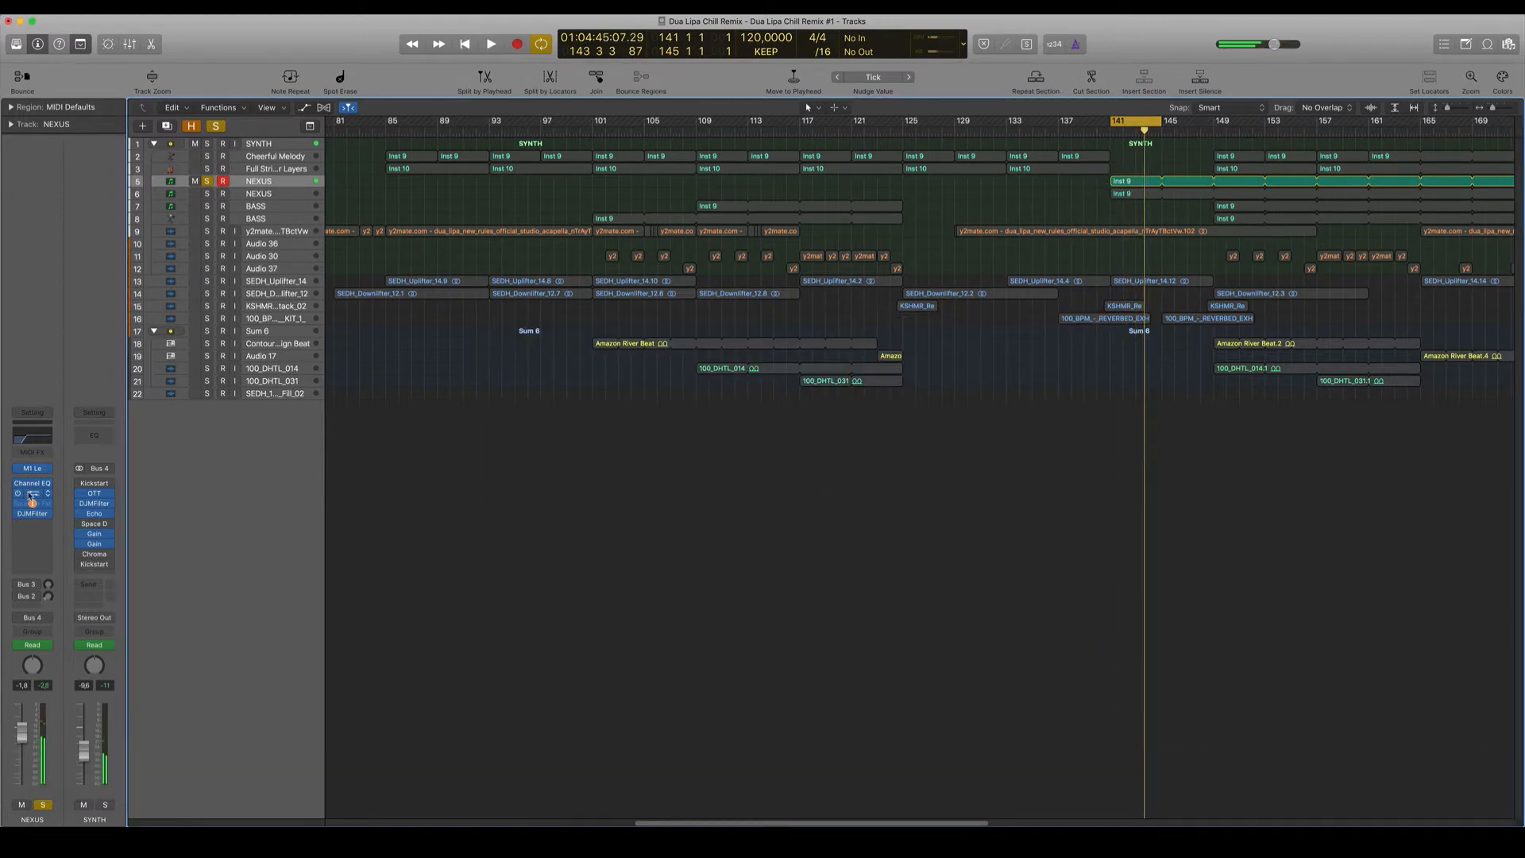
# - Open the NEXUS track's Compressor and look through its preset list
pyautogui.moveTo(344, 33); pyautogui.dragTo(950, 193)
pyautogui.click(698, 208)
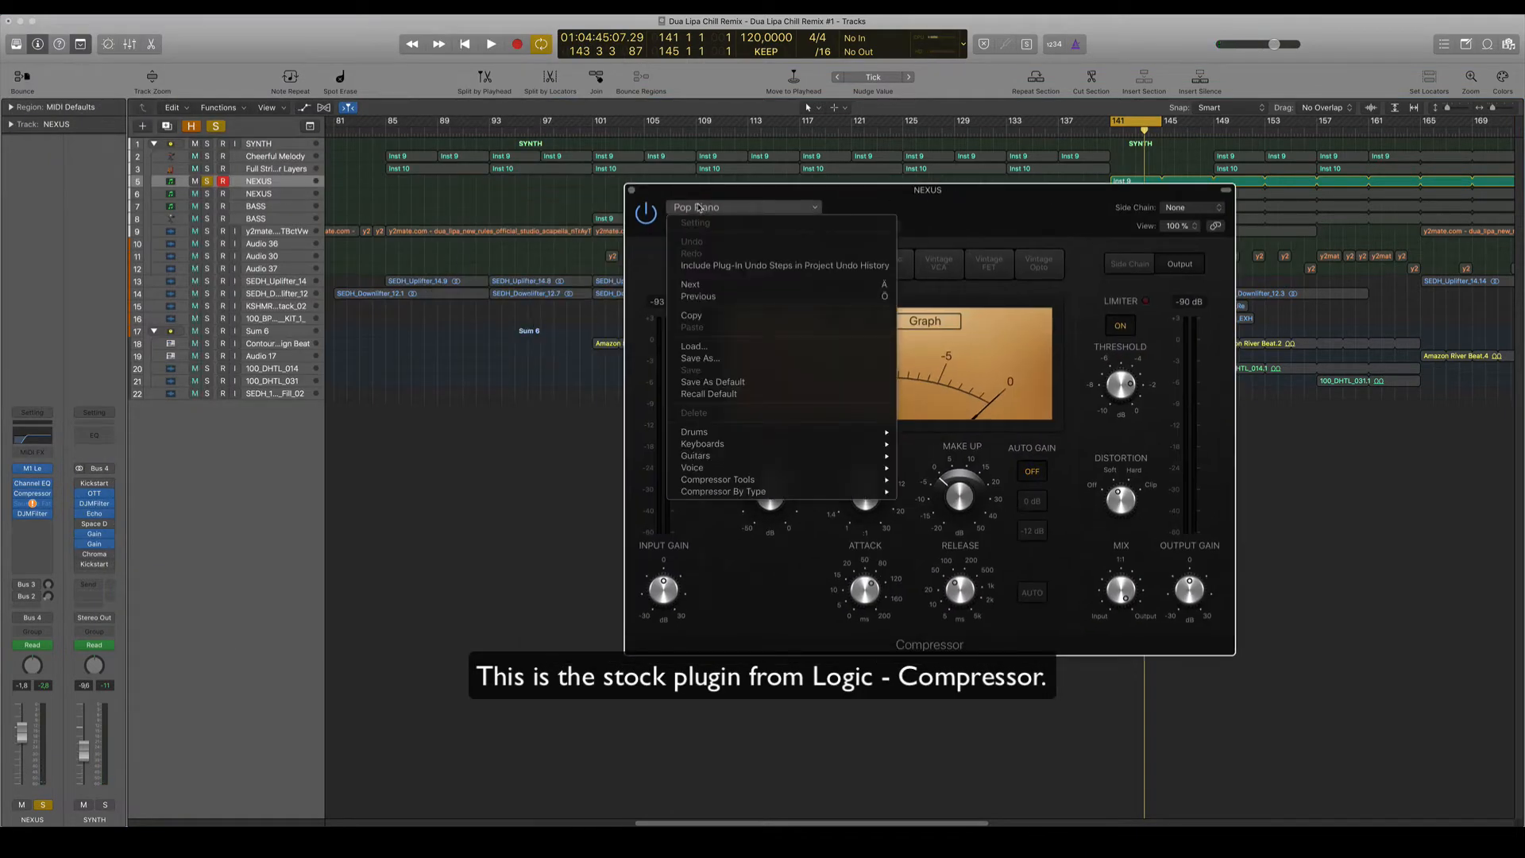
pyautogui.click(698, 207)
pyautogui.click(698, 207)
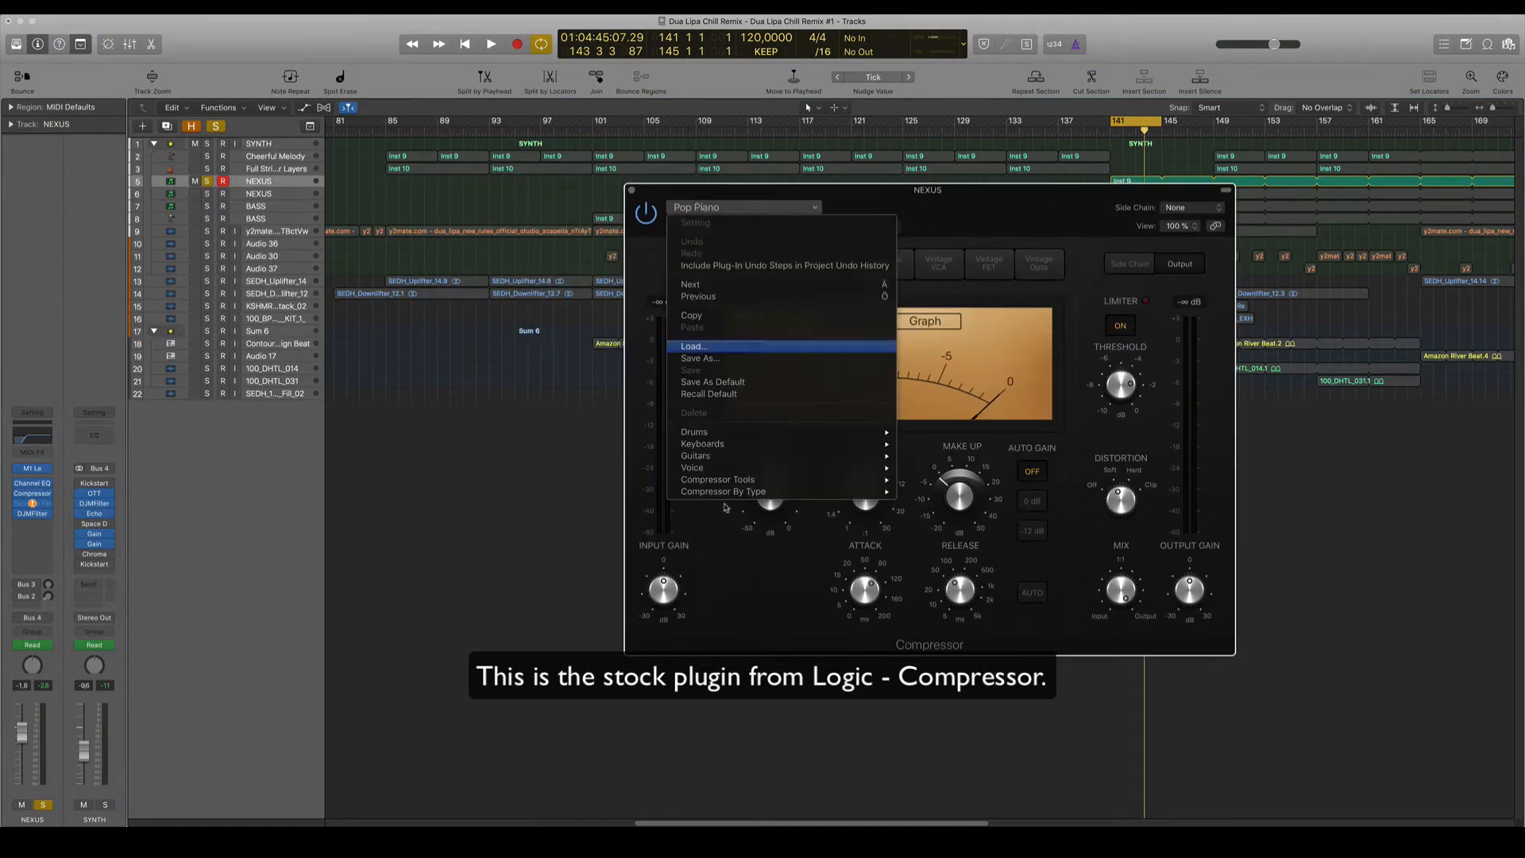
pyautogui.click(690, 206)
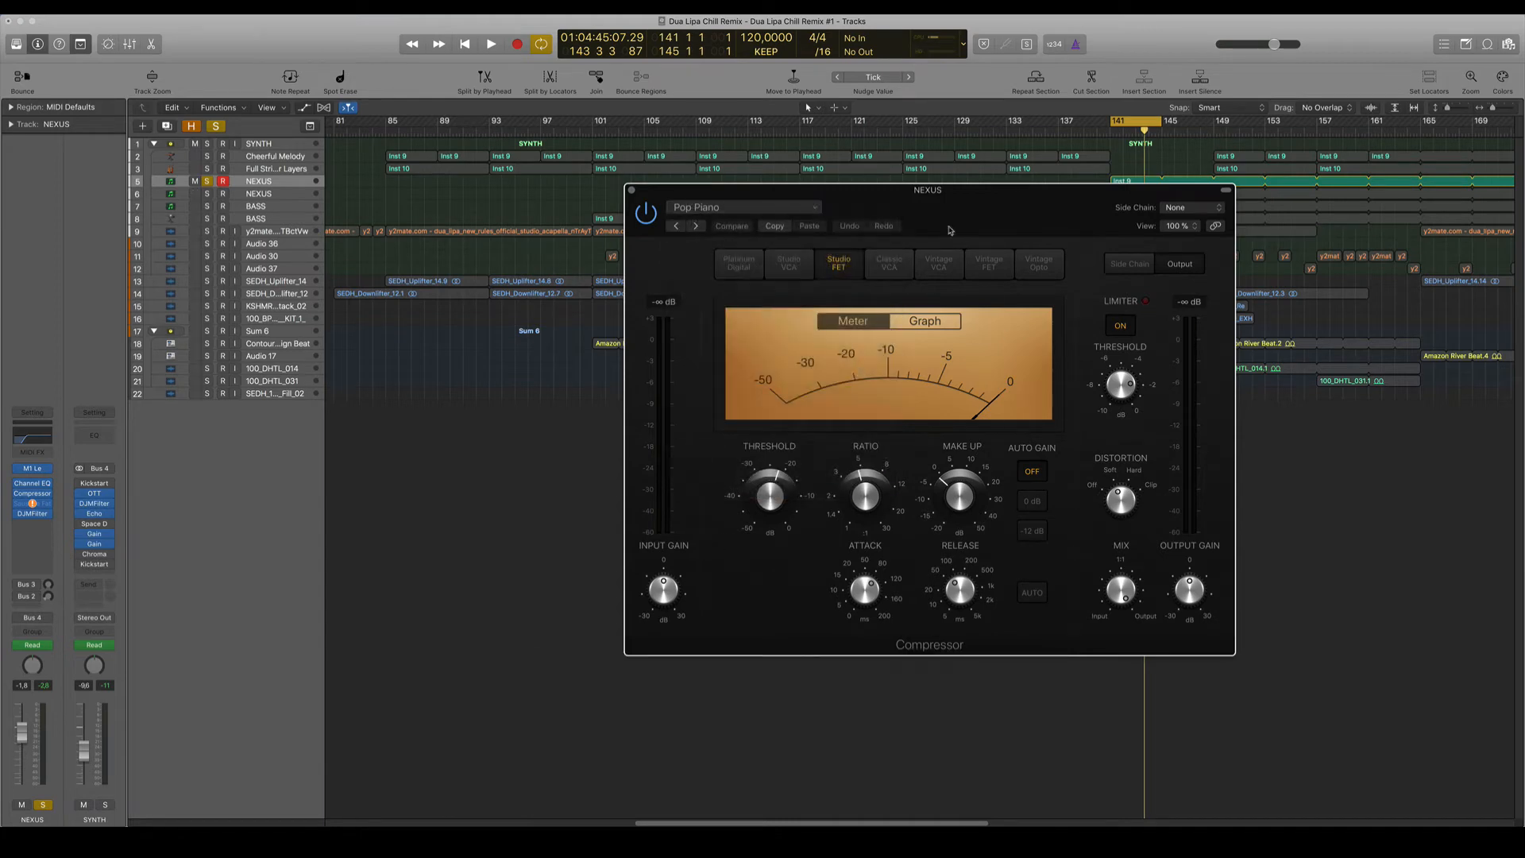
# - Play the cycled section to watch the Compressor's meter react to the piano
pyautogui.moveTo(923, 200); pyautogui.dragTo(812, 220)
pyautogui.press('space')
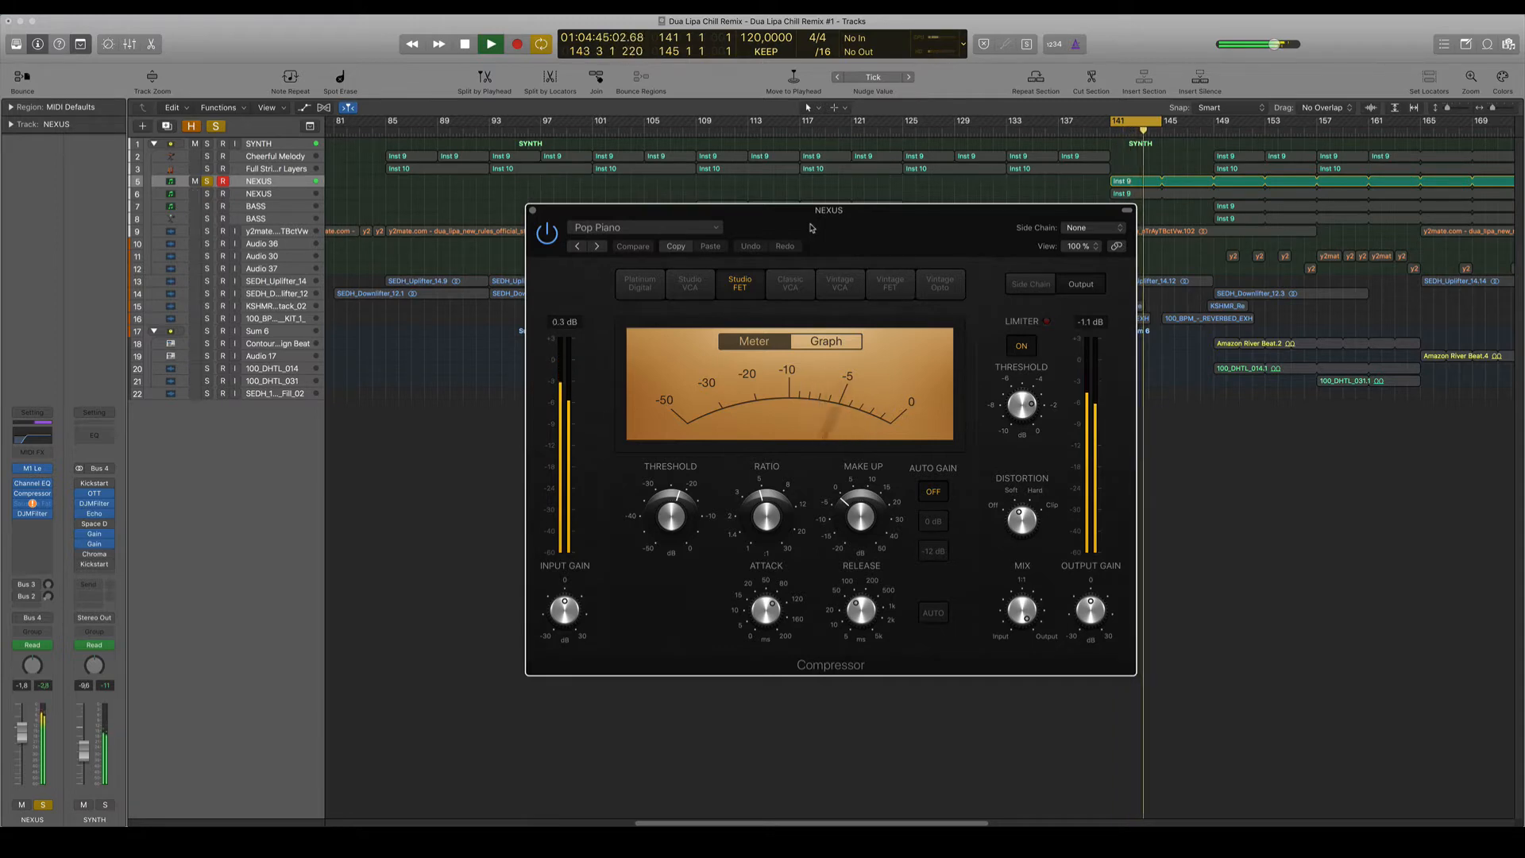
pyautogui.press('space')
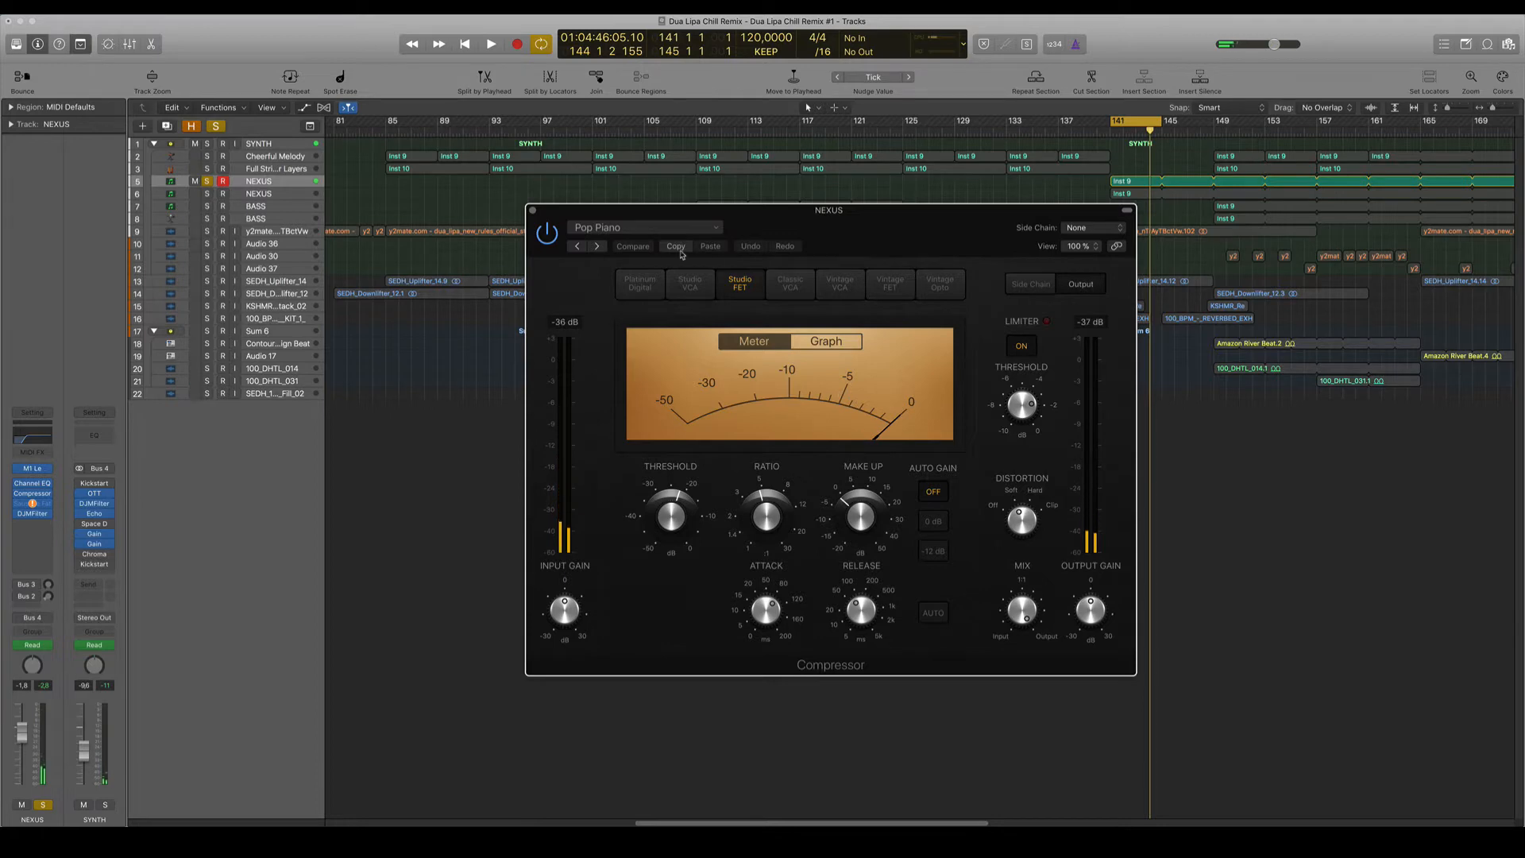
# - View the Compressor's Graph display and return to the Meter display
pyautogui.click(778, 347)
pyautogui.click(778, 348)
pyautogui.click(778, 350)
pyautogui.click(778, 348)
pyautogui.click(778, 348)
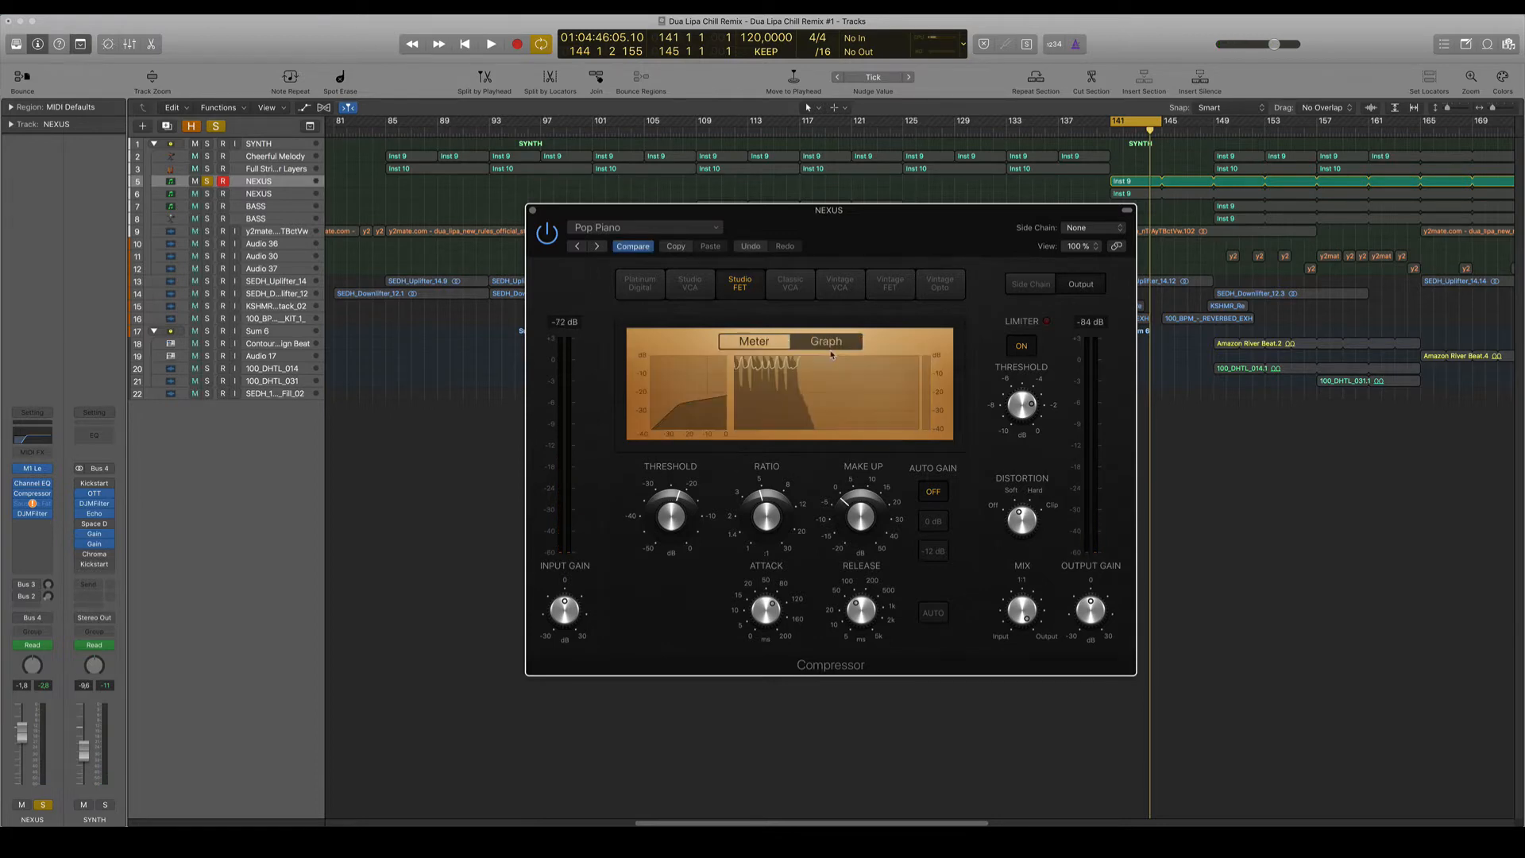
pyautogui.click(798, 352)
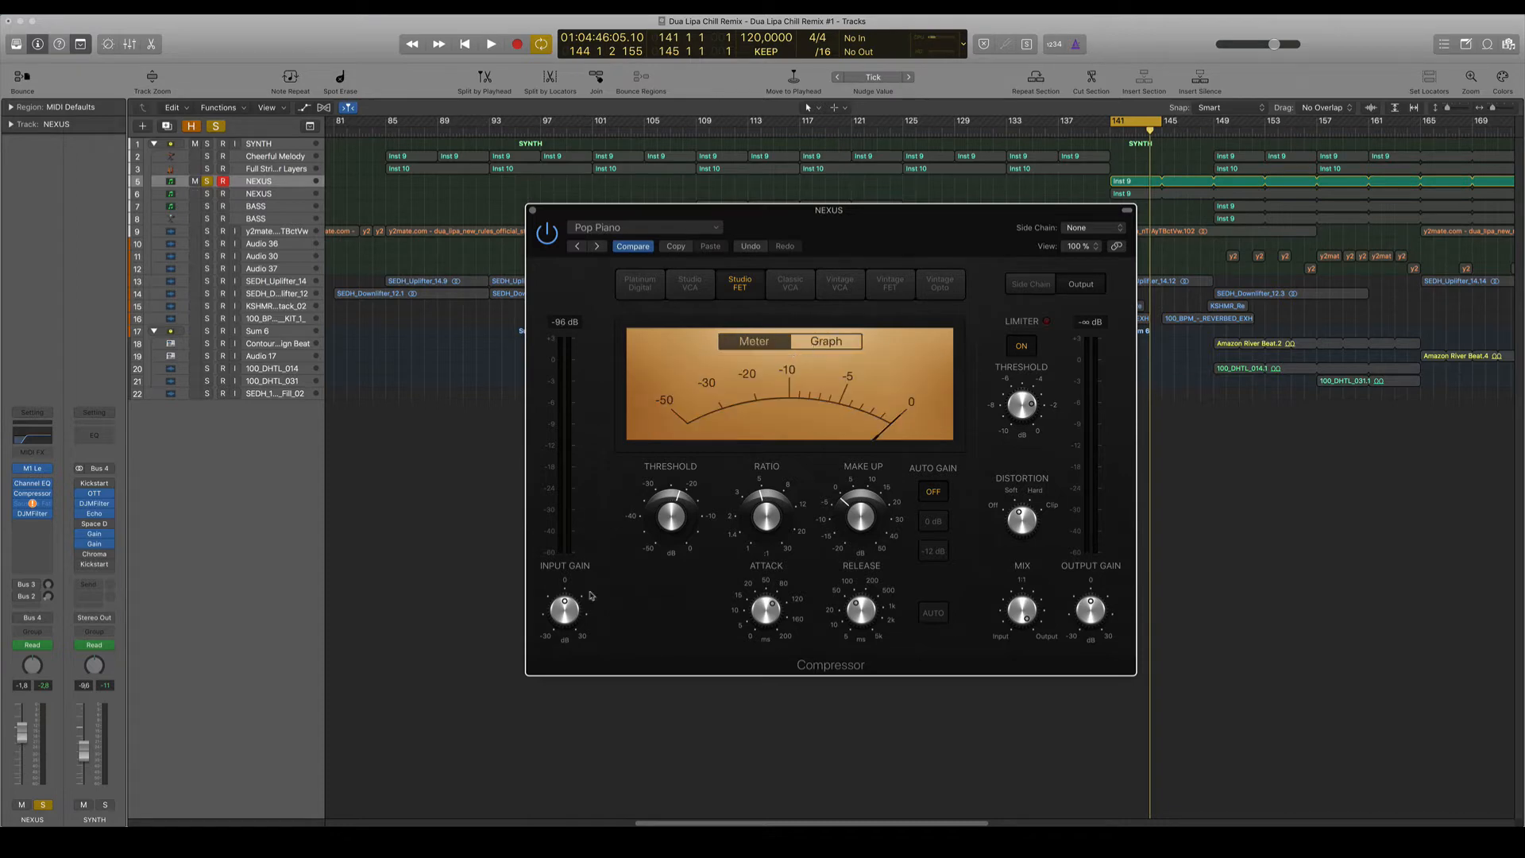
# - Review the Compressor's preset categories again, keeping the Pop Piano preset
pyautogui.moveTo(728, 613)
pyautogui.moveTo(806, 212); pyautogui.dragTo(612, 262)
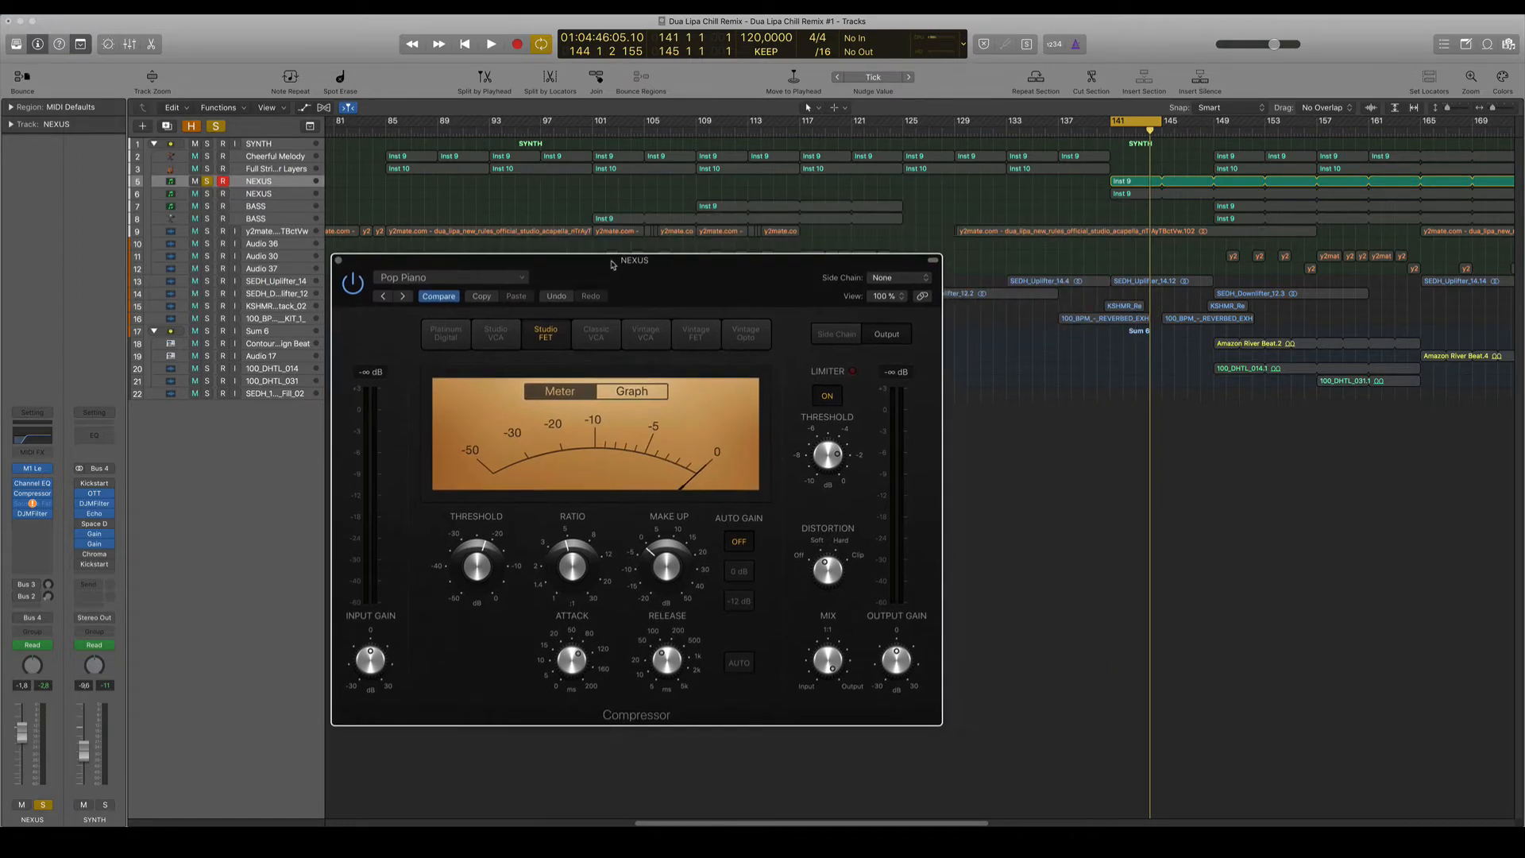
pyautogui.click(416, 279)
pyautogui.moveTo(556, 569)
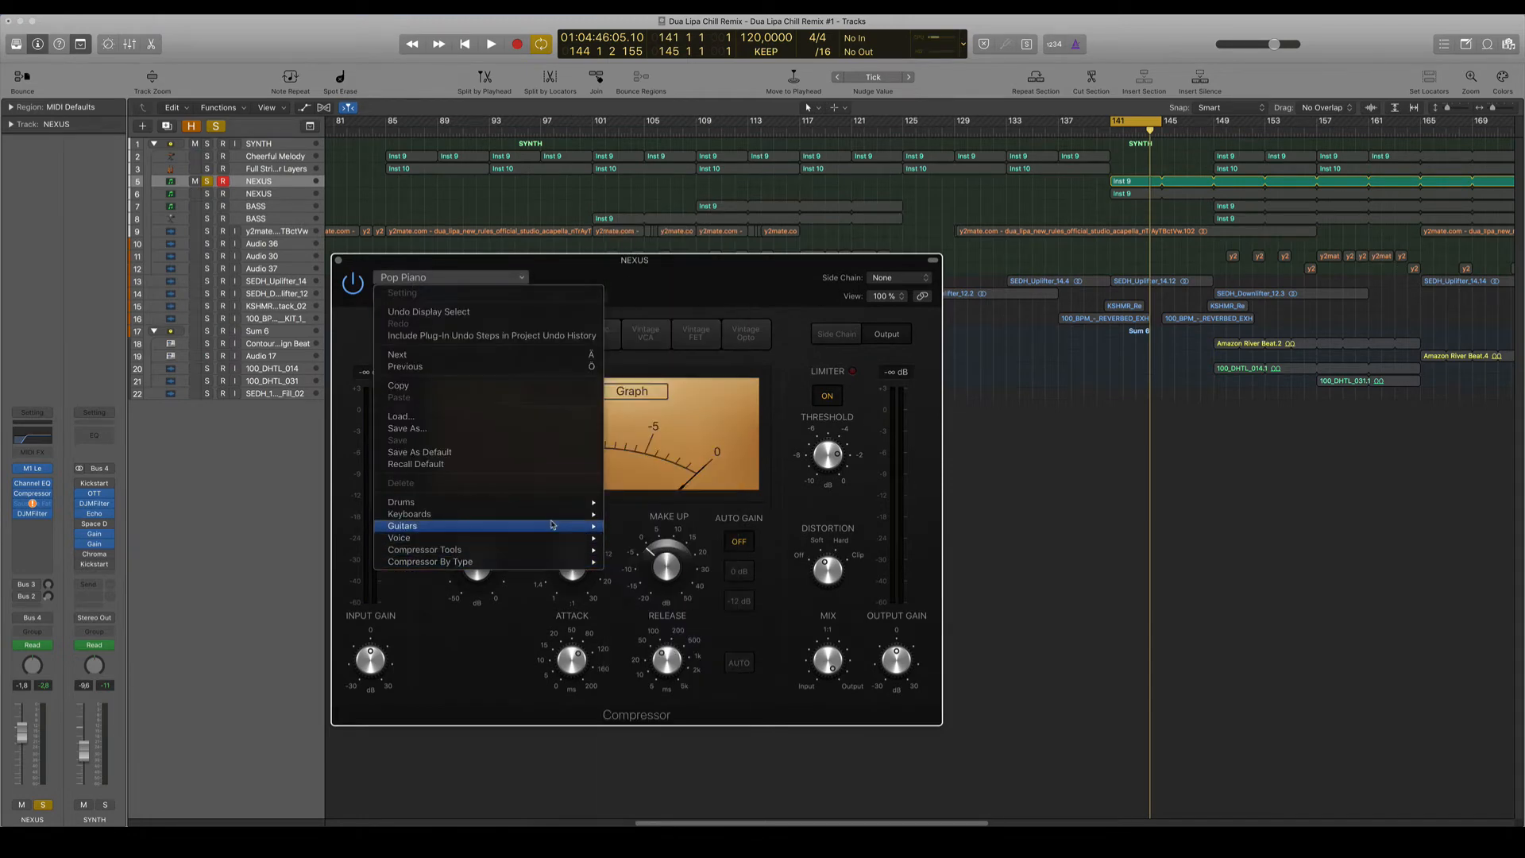
pyautogui.click(653, 276)
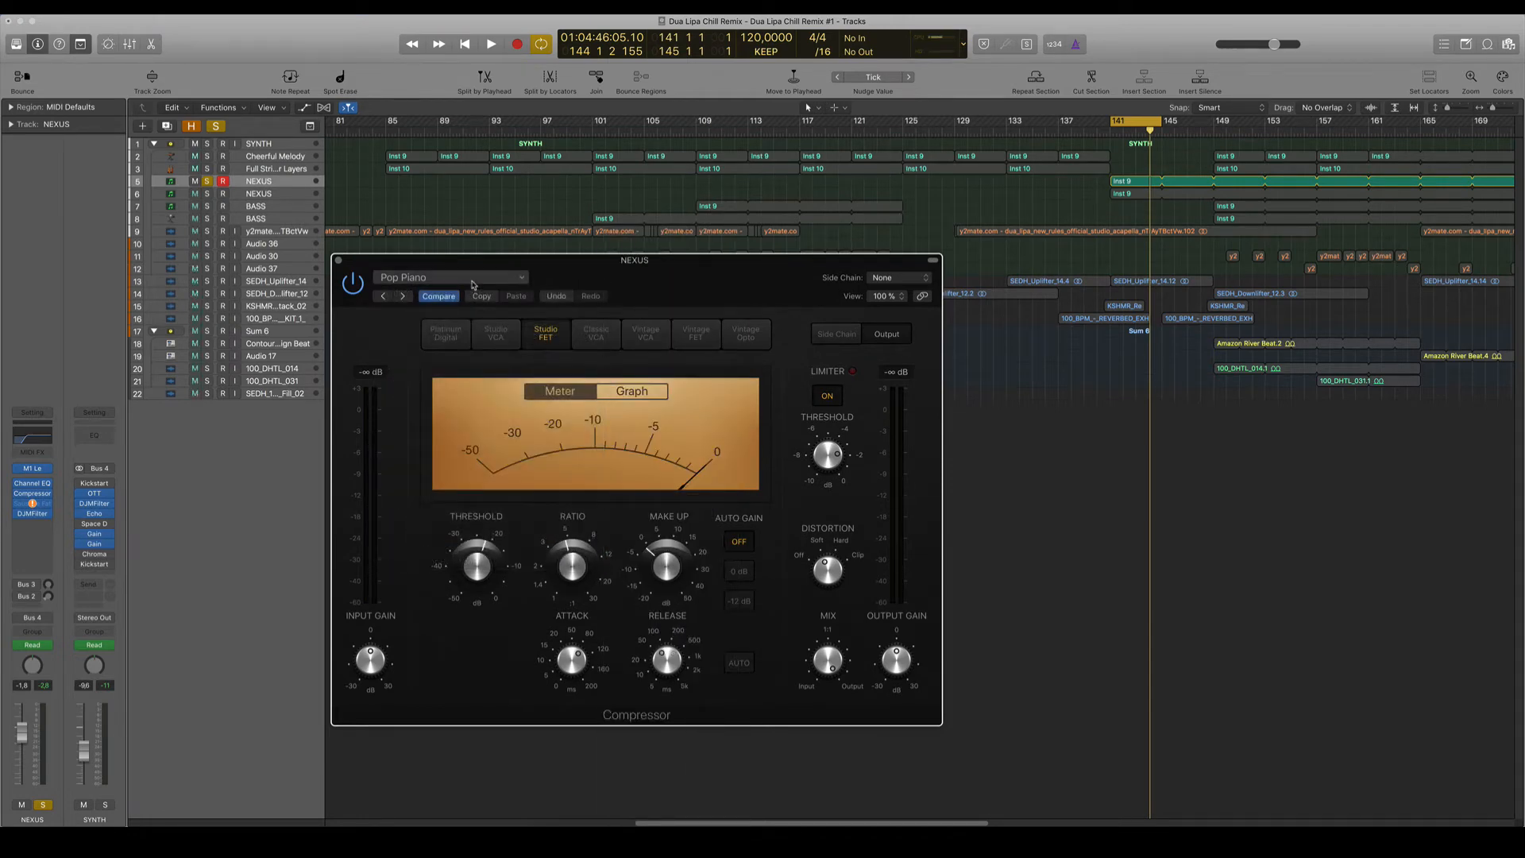
pyautogui.click(471, 279)
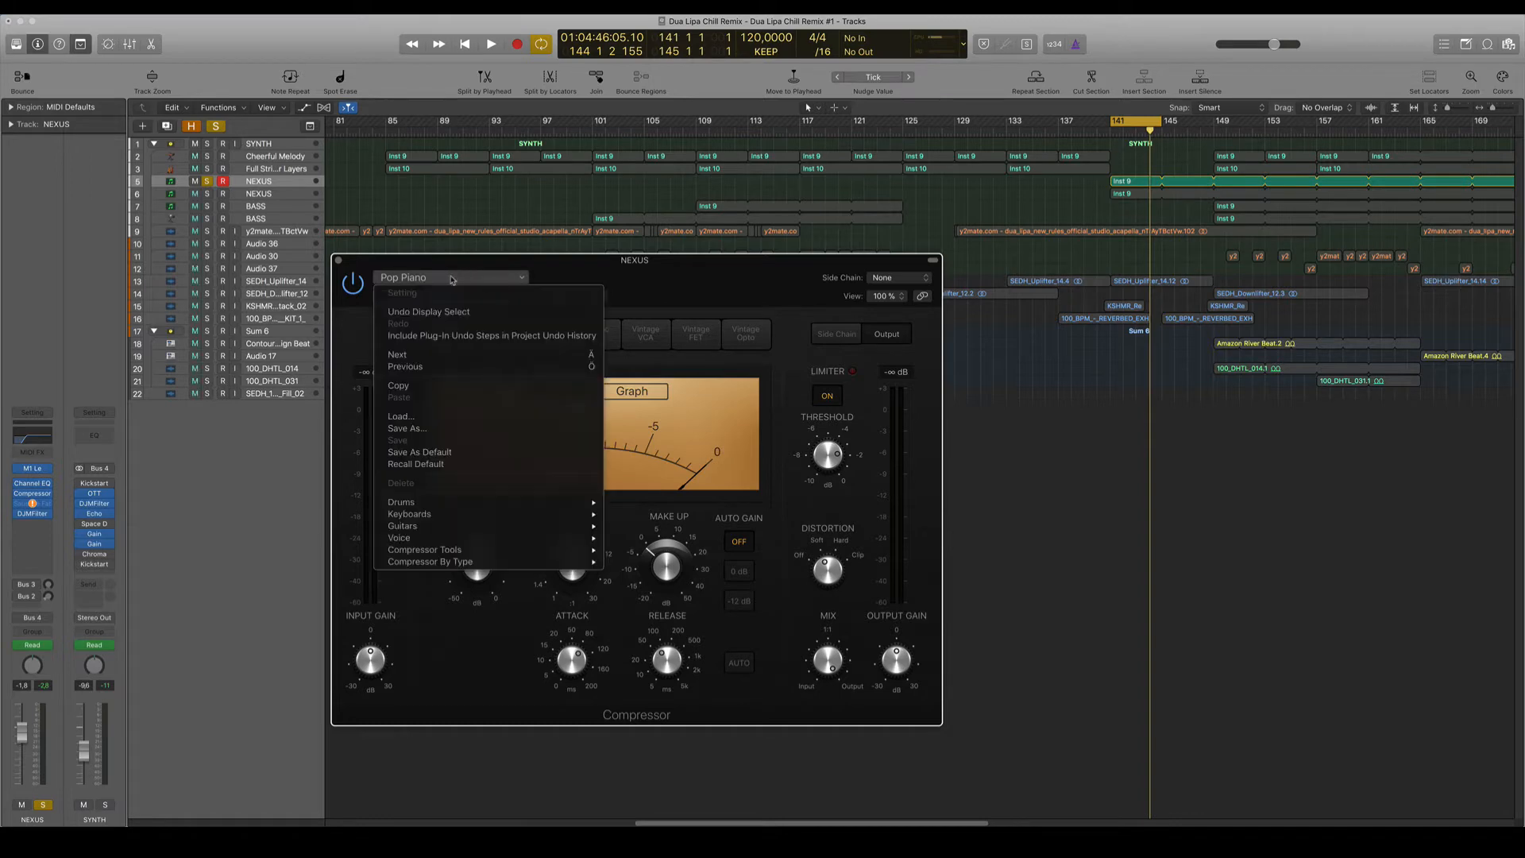
pyautogui.click(659, 256)
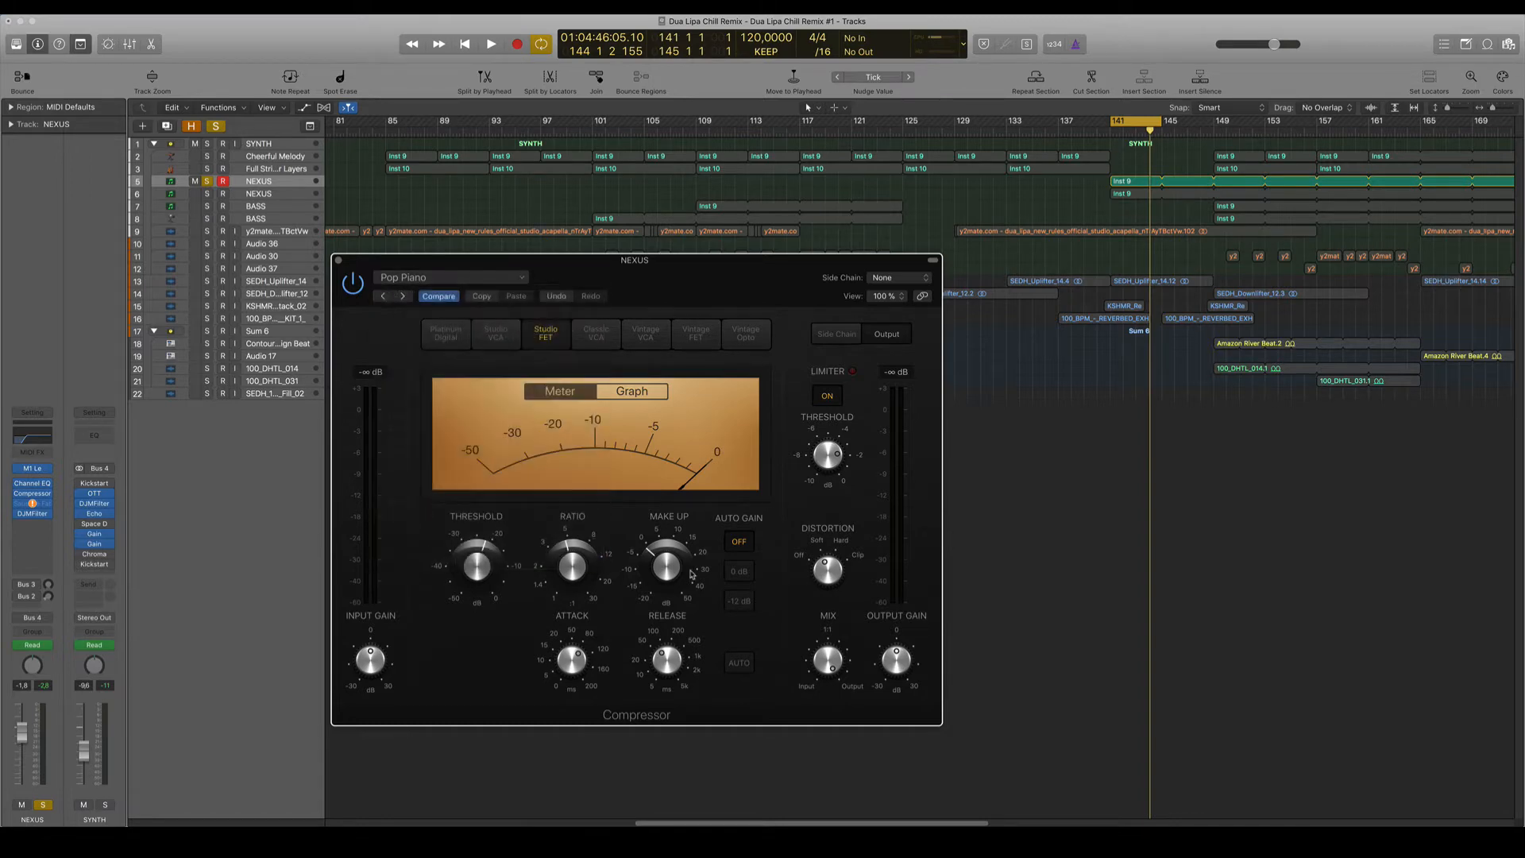
# - Replay the cycled section to check the Compressor's effect, and close the plug-in
pyautogui.moveTo(489, 578)
pyautogui.press('space')
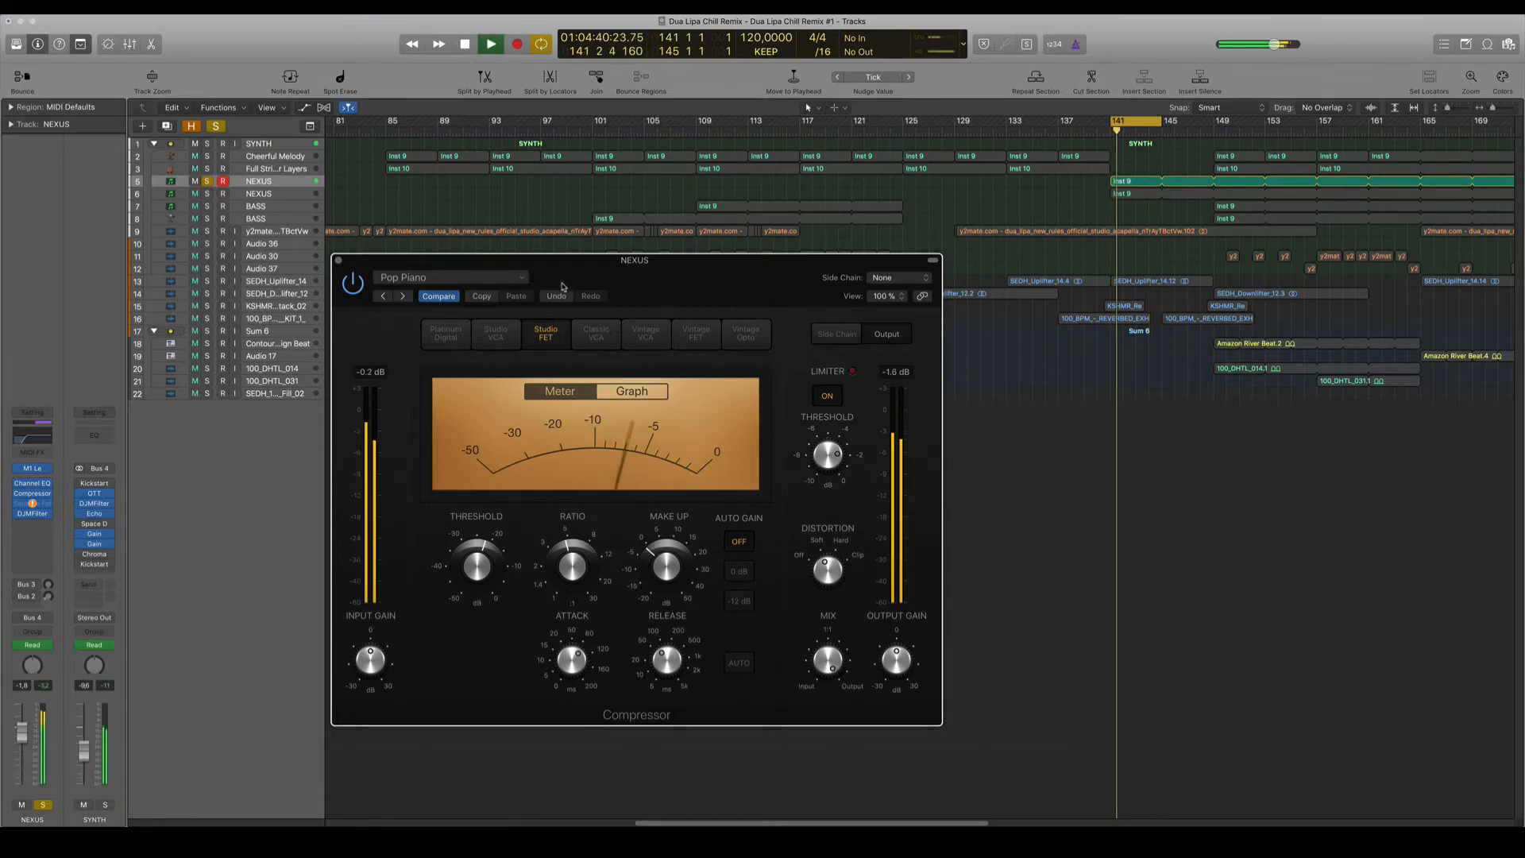
pyautogui.press('space')
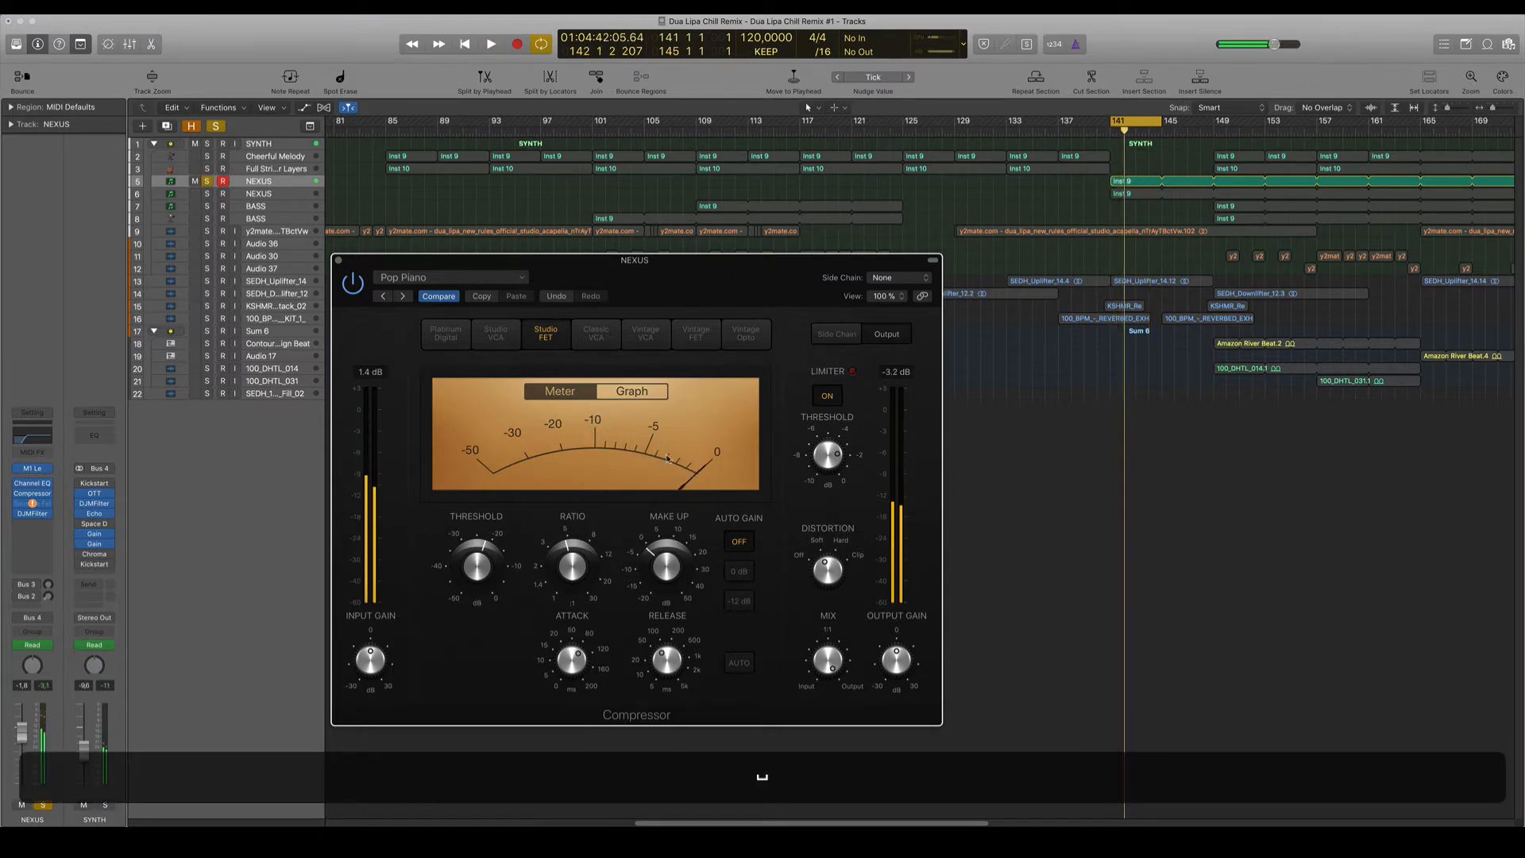
pyautogui.click(339, 261)
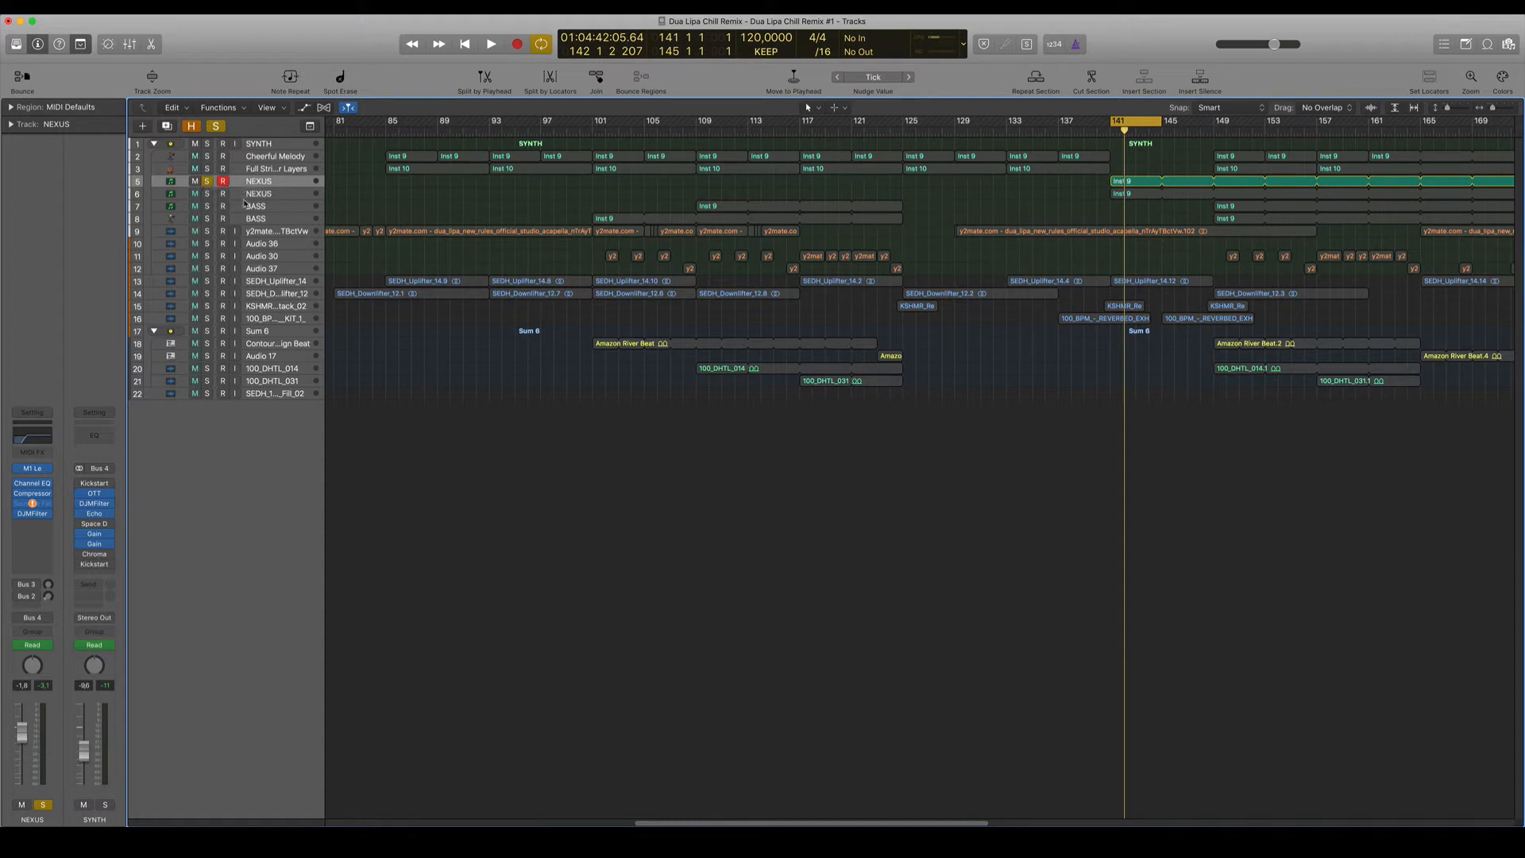
# - Inspect the DJMFilter on the NEXUS track and close it
pyautogui.click(36, 514)
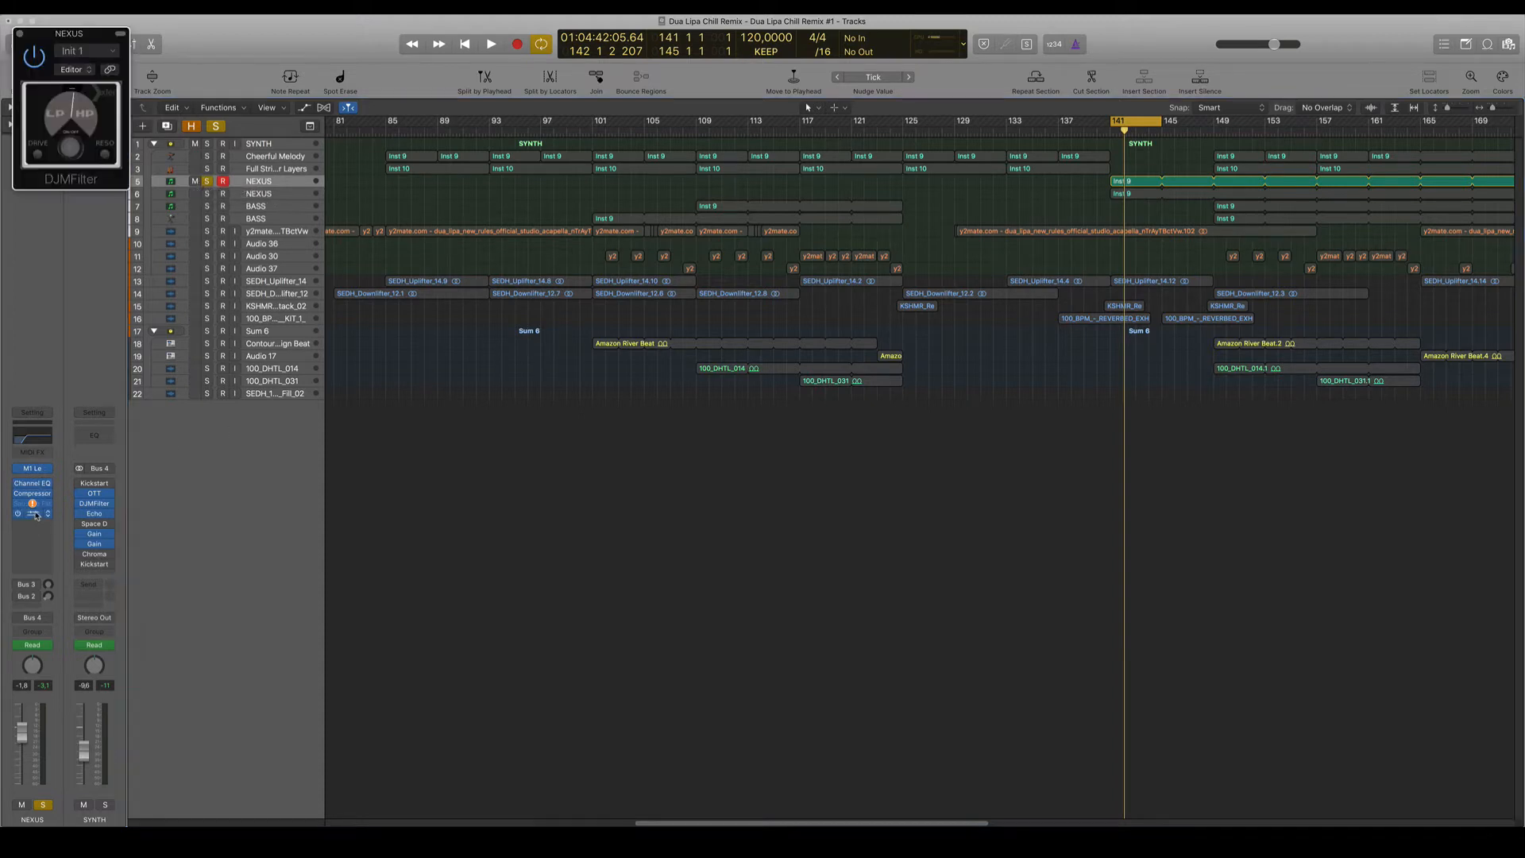
pyautogui.moveTo(109, 84); pyautogui.dragTo(530, 417)
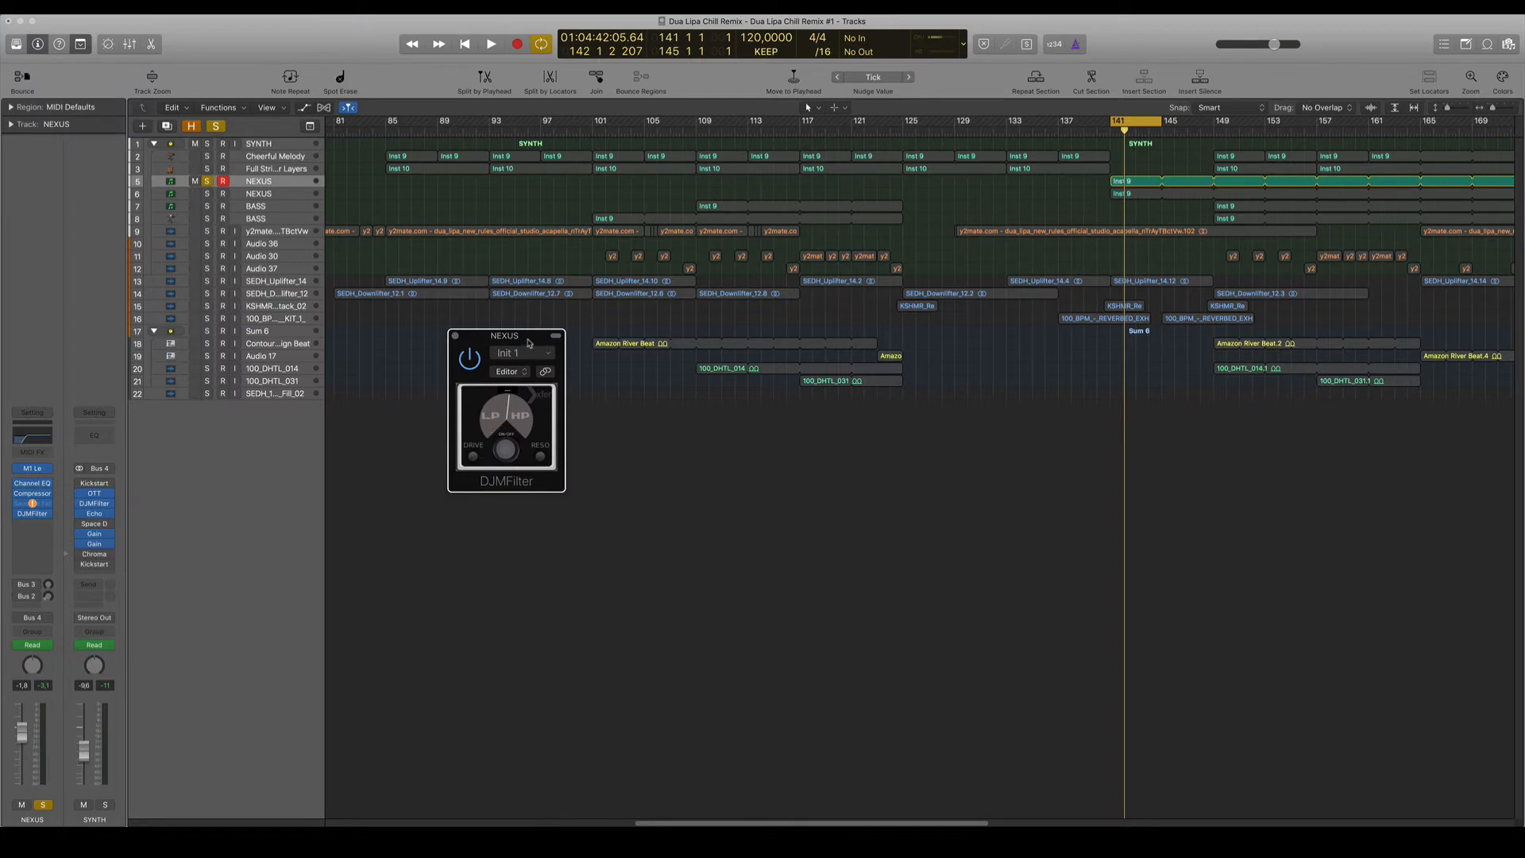
pyautogui.moveTo(491, 340); pyautogui.dragTo(486, 390)
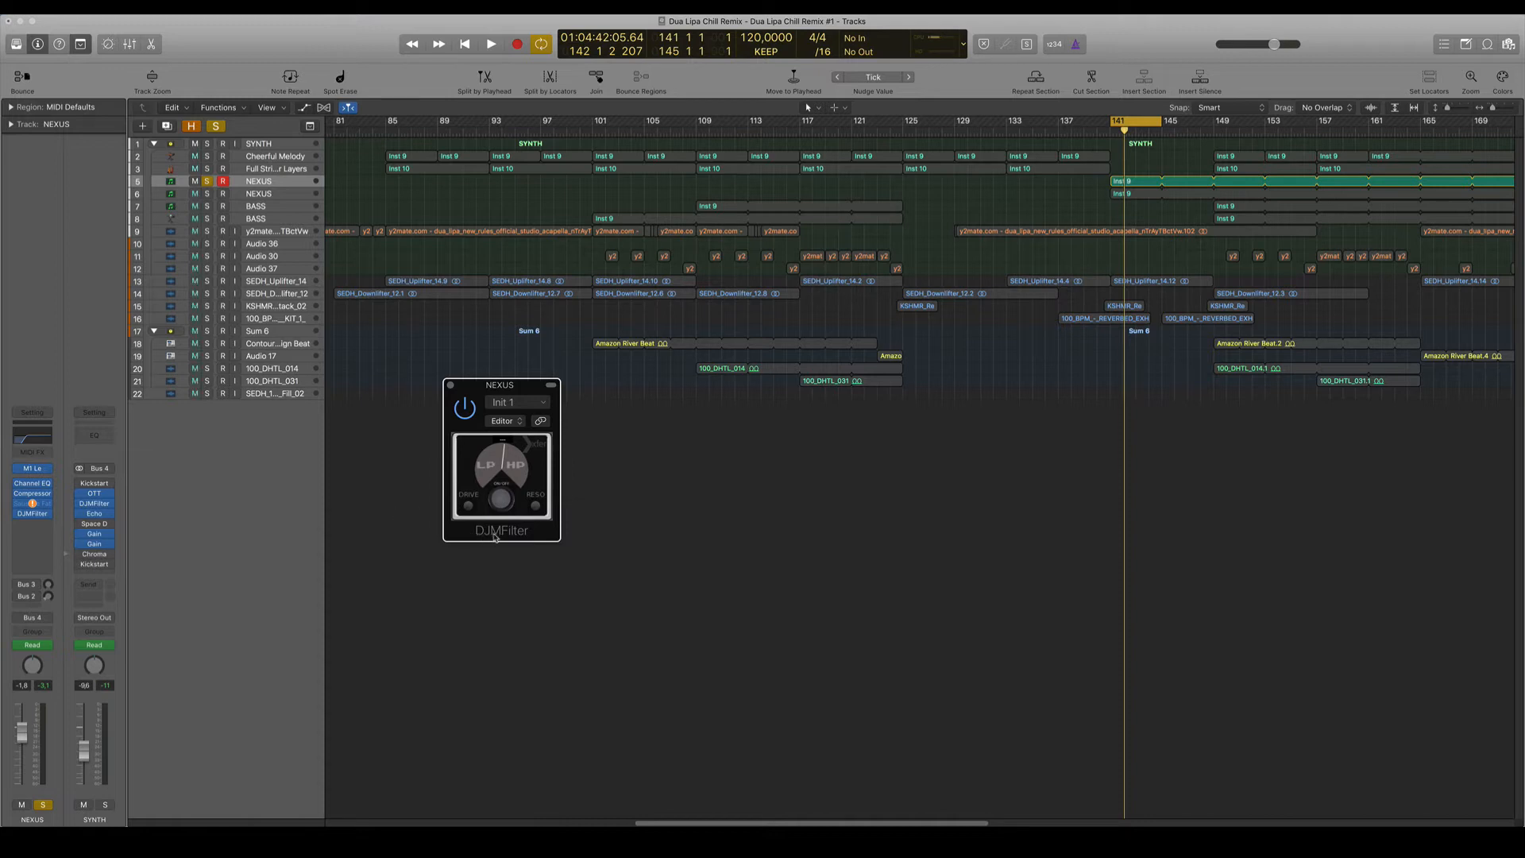
pyautogui.moveTo(539, 390); pyautogui.dragTo(467, 406)
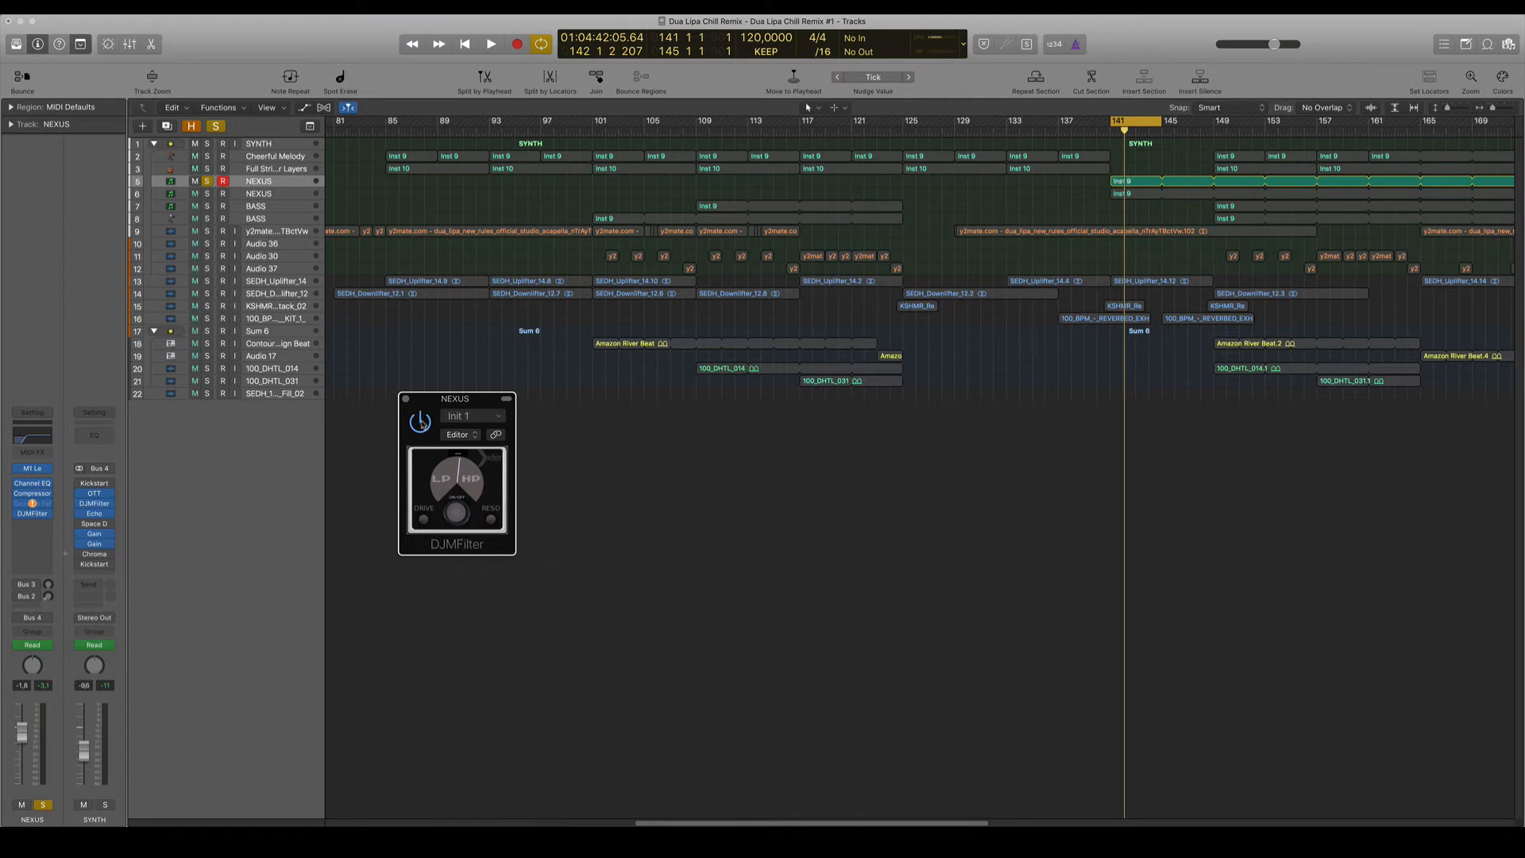
pyautogui.click(406, 398)
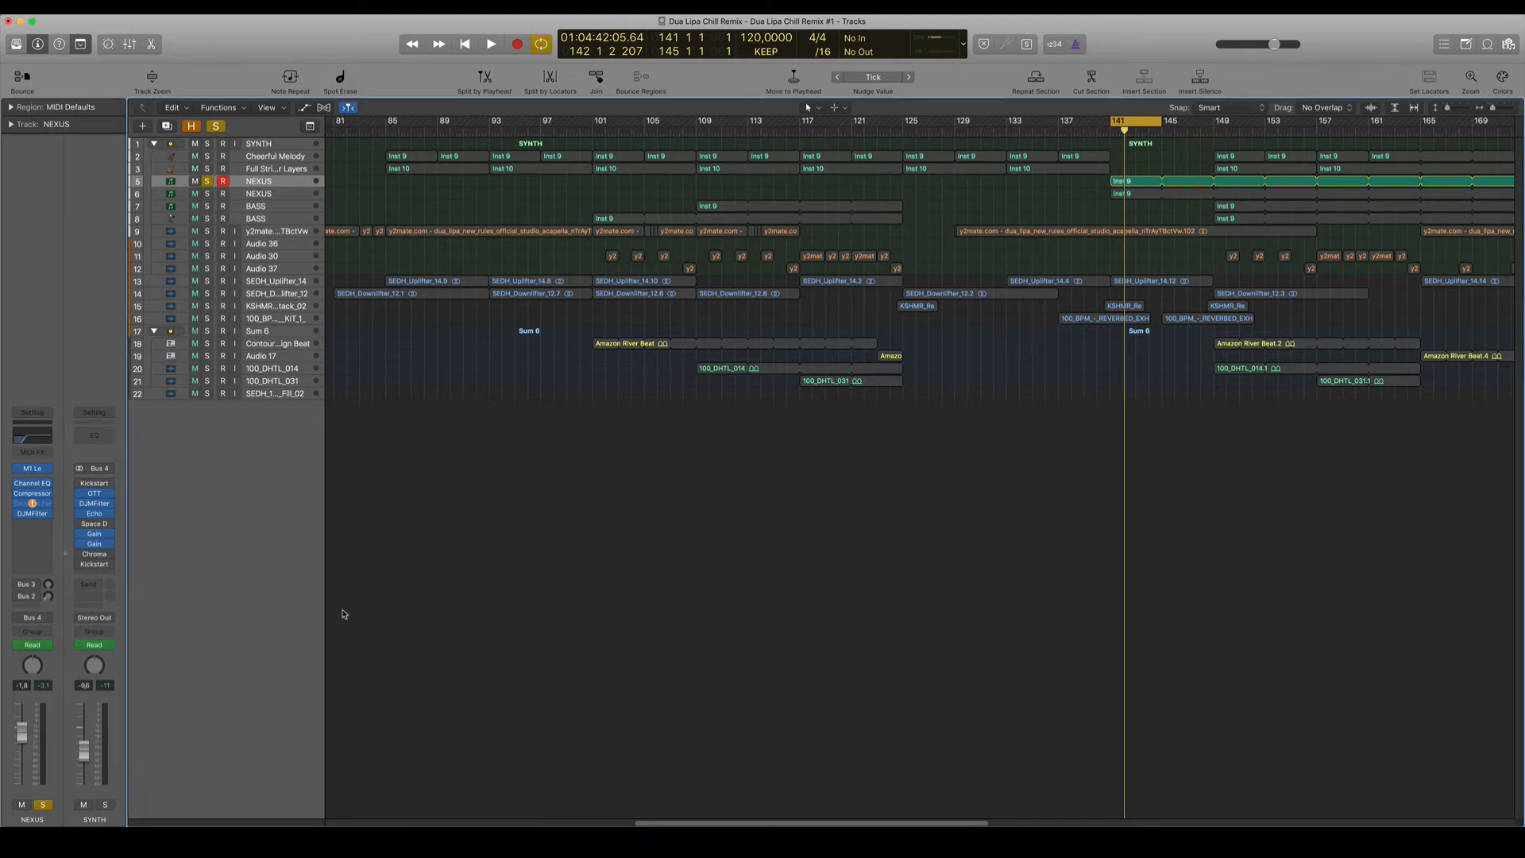
# - Turn the dial of the SYNTH channel's DJMFilter to its neutral centre and close the filter
pyautogui.click(95, 504)
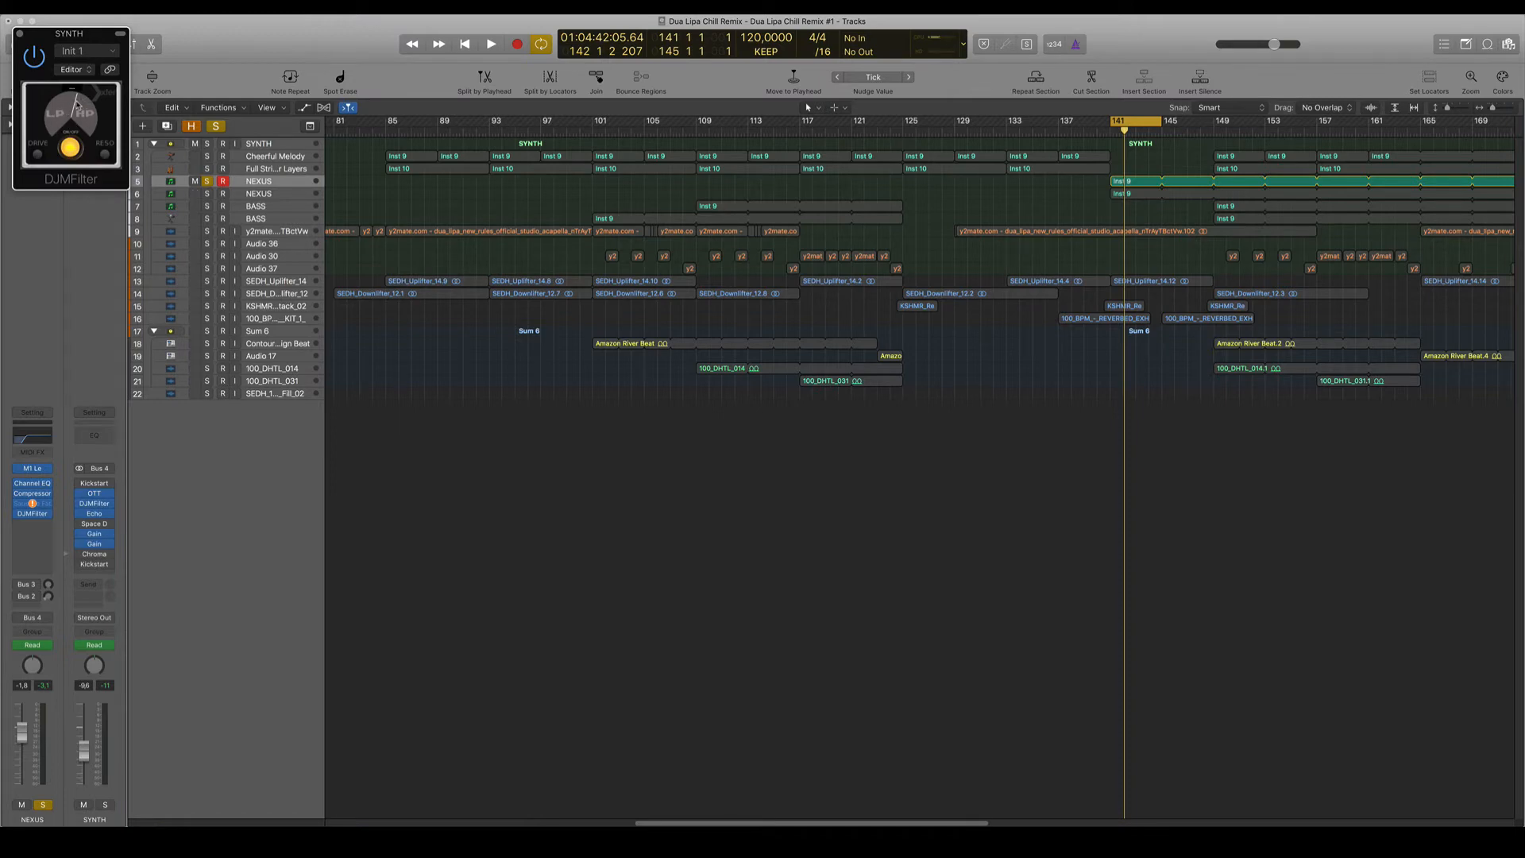
pyautogui.moveTo(76, 103)
pyautogui.mouseDown()
pyautogui.moveTo(60, 119)
pyautogui.moveTo(77, 116)
pyautogui.mouseUp()
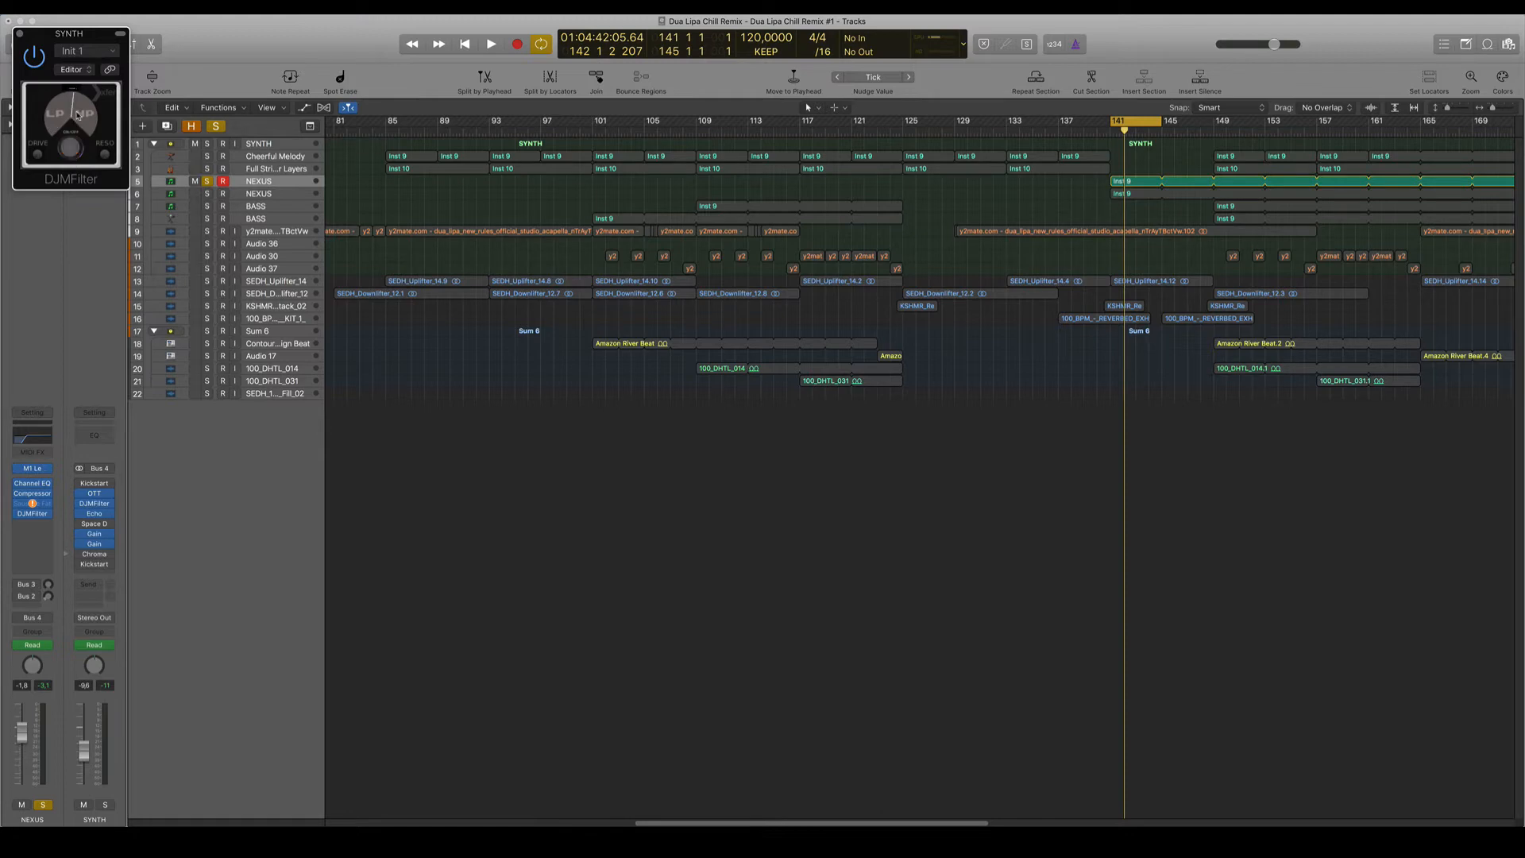
pyautogui.click(20, 34)
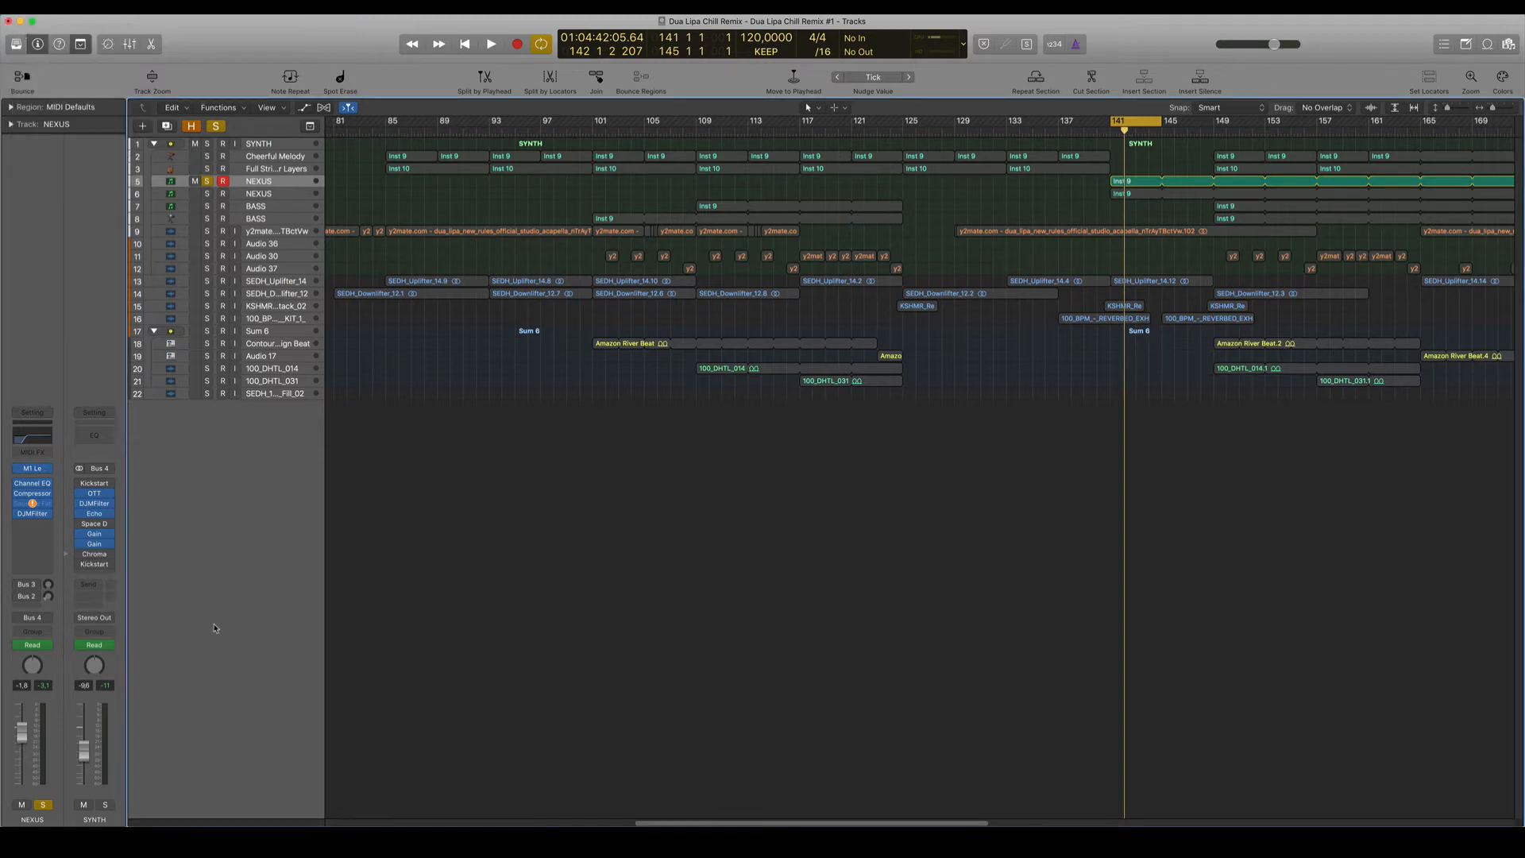
# - Inspect the OTT compressor's settings on the SYNTH channel and close it
pyautogui.click(95, 493)
pyautogui.moveTo(63, 23); pyautogui.dragTo(381, 255)
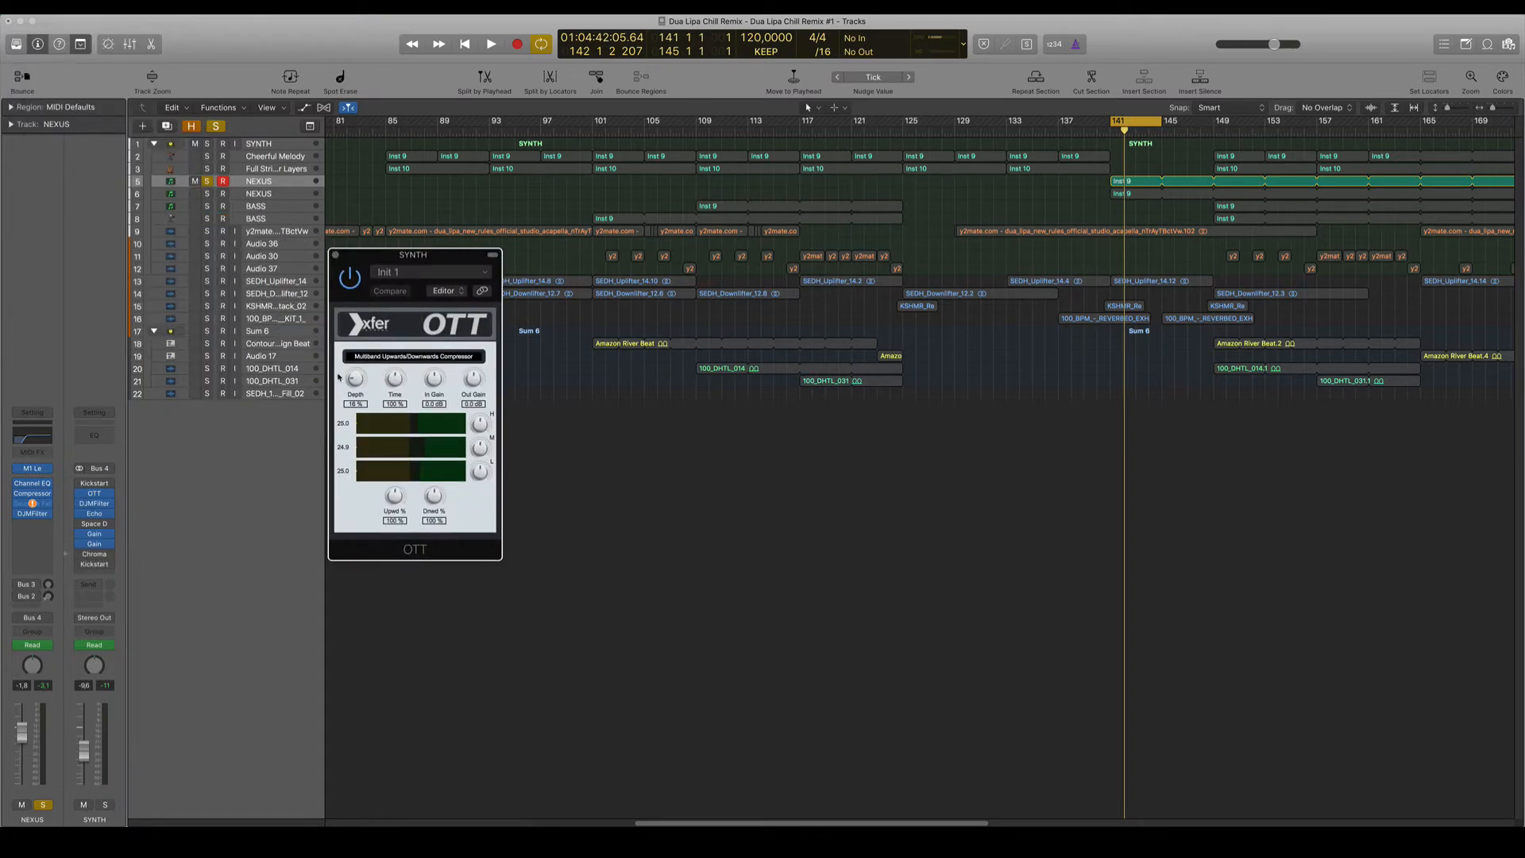
pyautogui.click(335, 256)
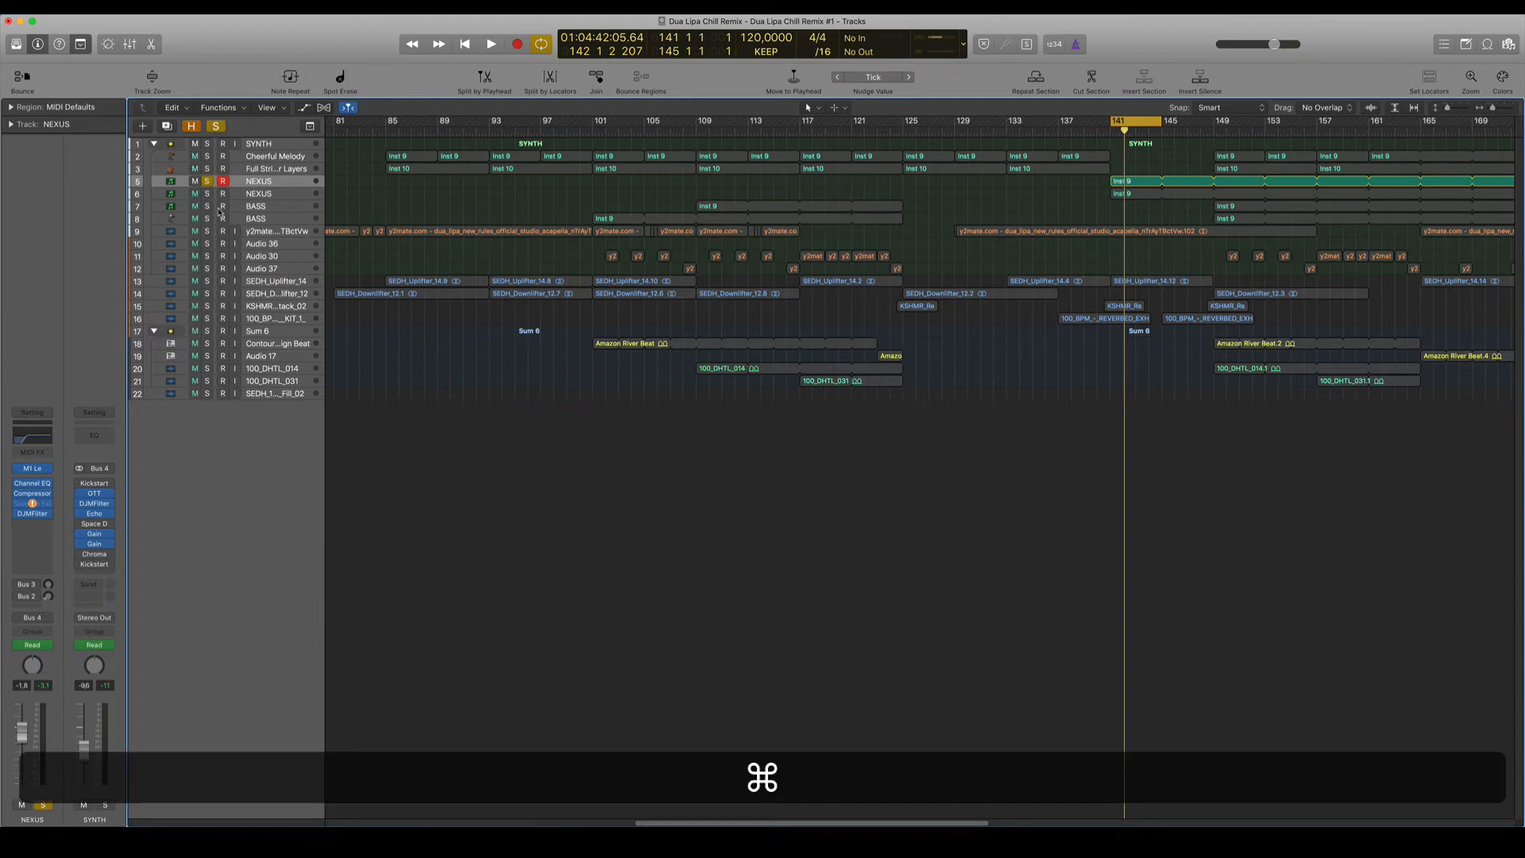
# - Duplicate the first NEXUS track and replace the copy's M1 Le instrument with another instrument plug-in
pyautogui.press('super+d')
pyautogui.click(32, 468)
pyautogui.moveTo(89, 449)
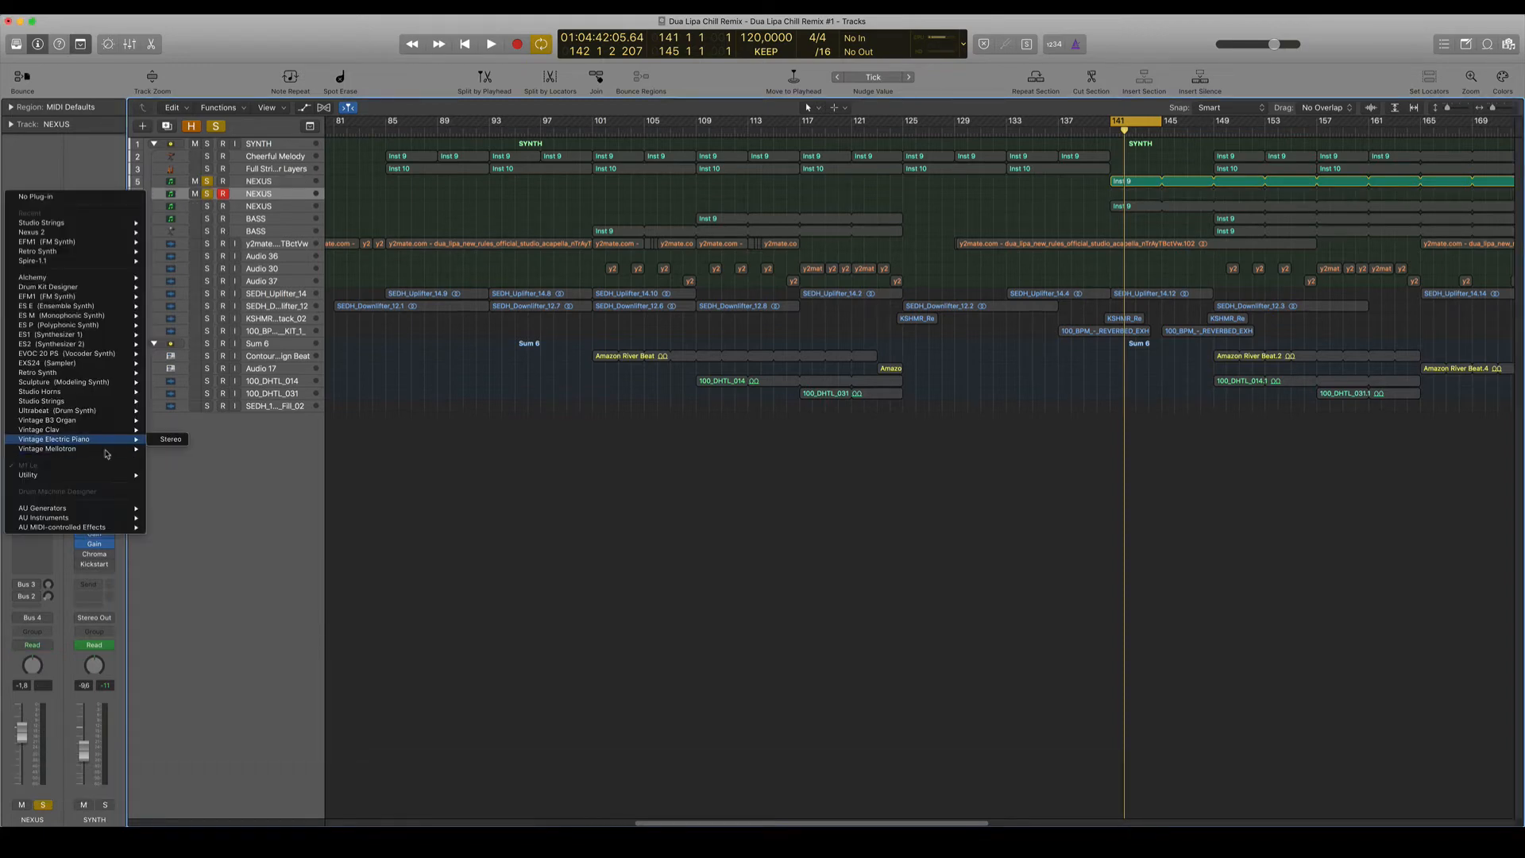
pyautogui.click(270, 480)
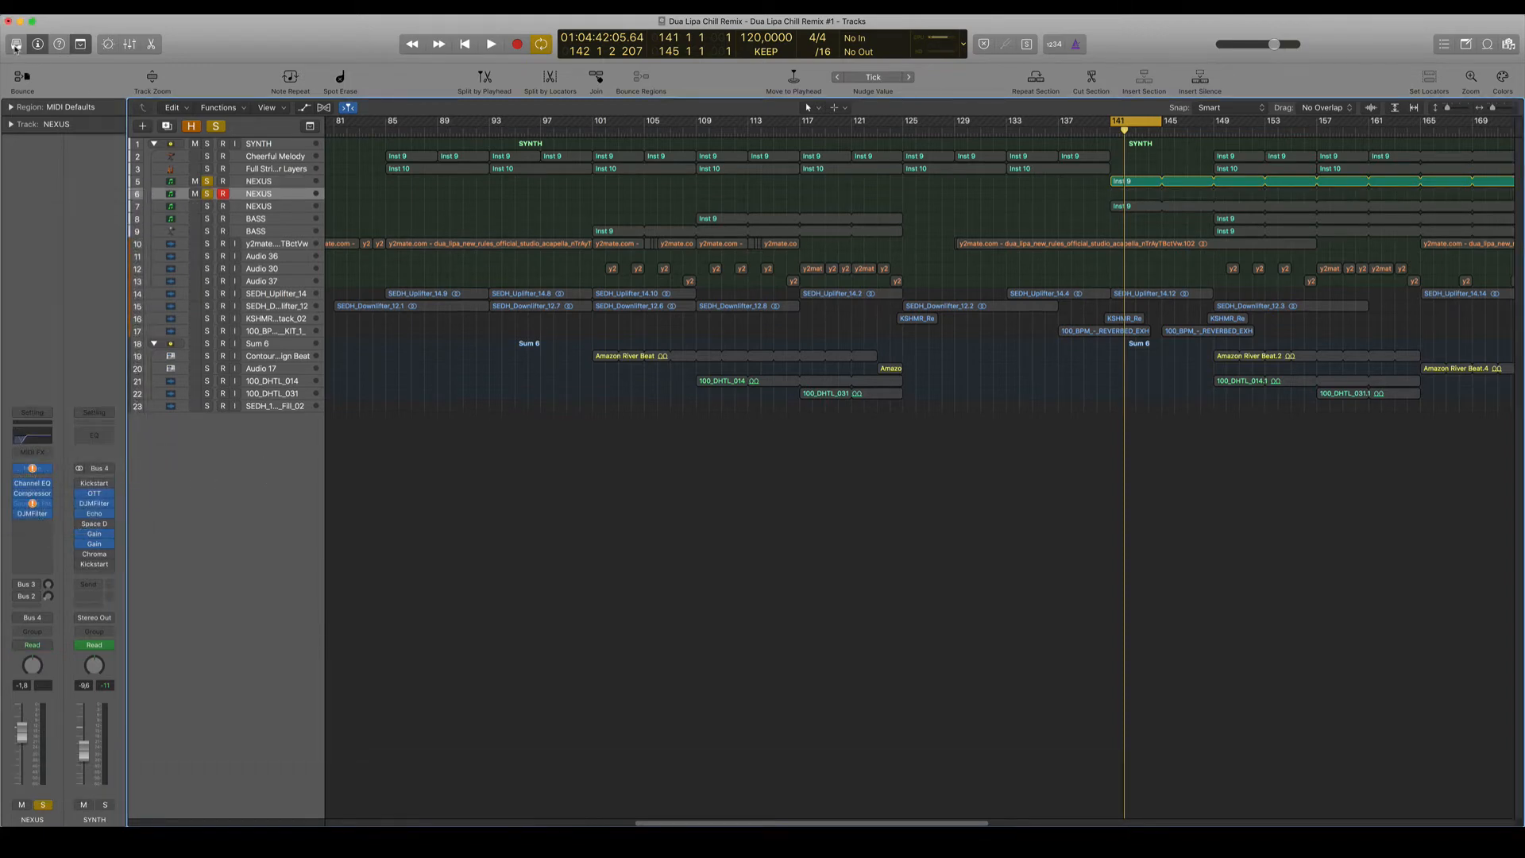
# - Load the Steinway Grand Piano sound on the duplicated NEXUS track and copy the Inst 9 region at bar 141 onto it
pyautogui.click(15, 45)
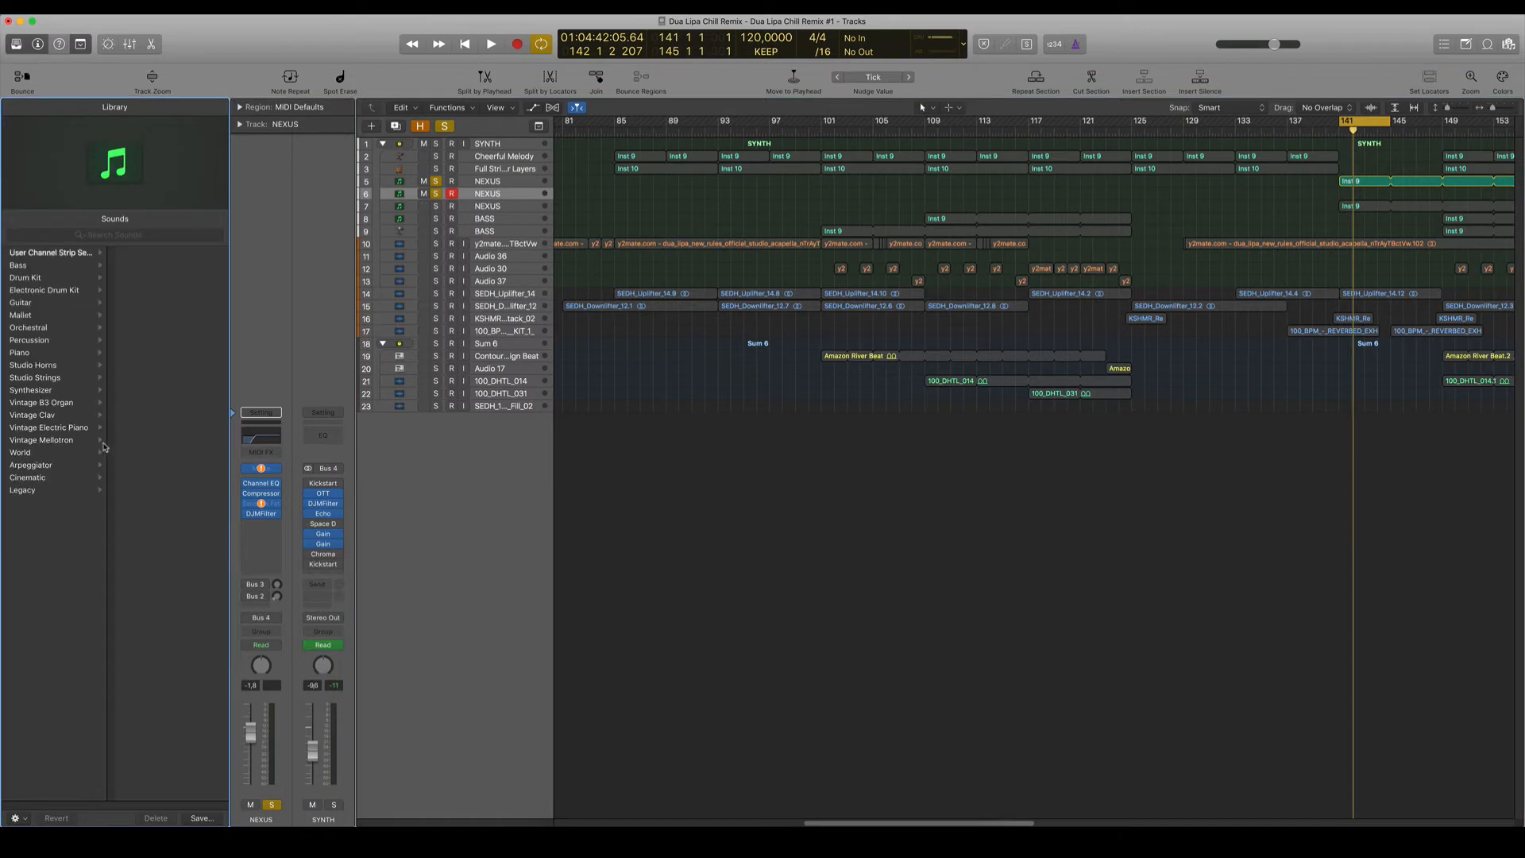
pyautogui.click(47, 353)
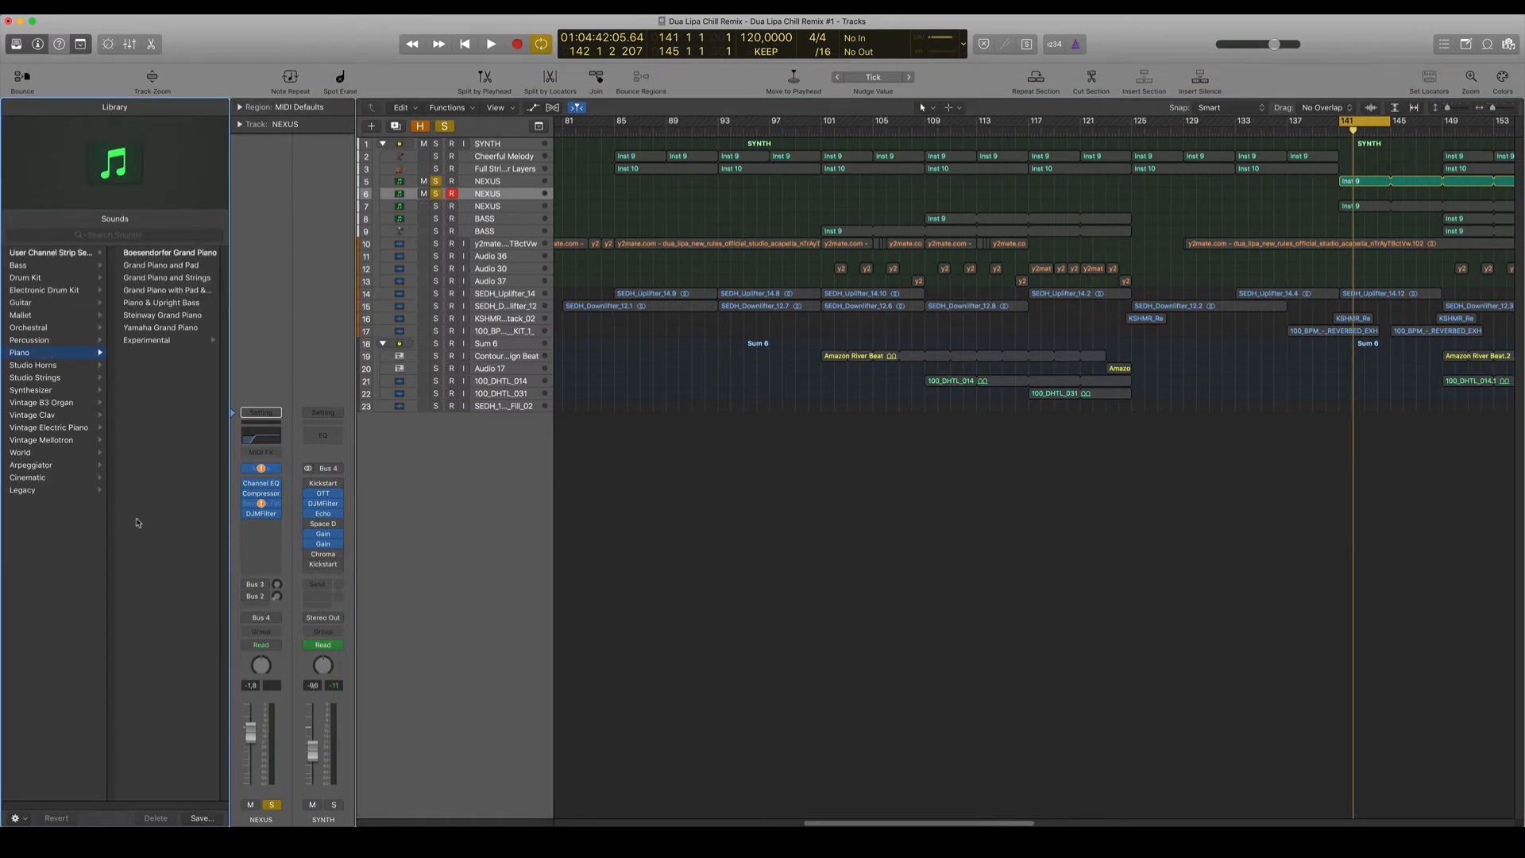
pyautogui.click(164, 315)
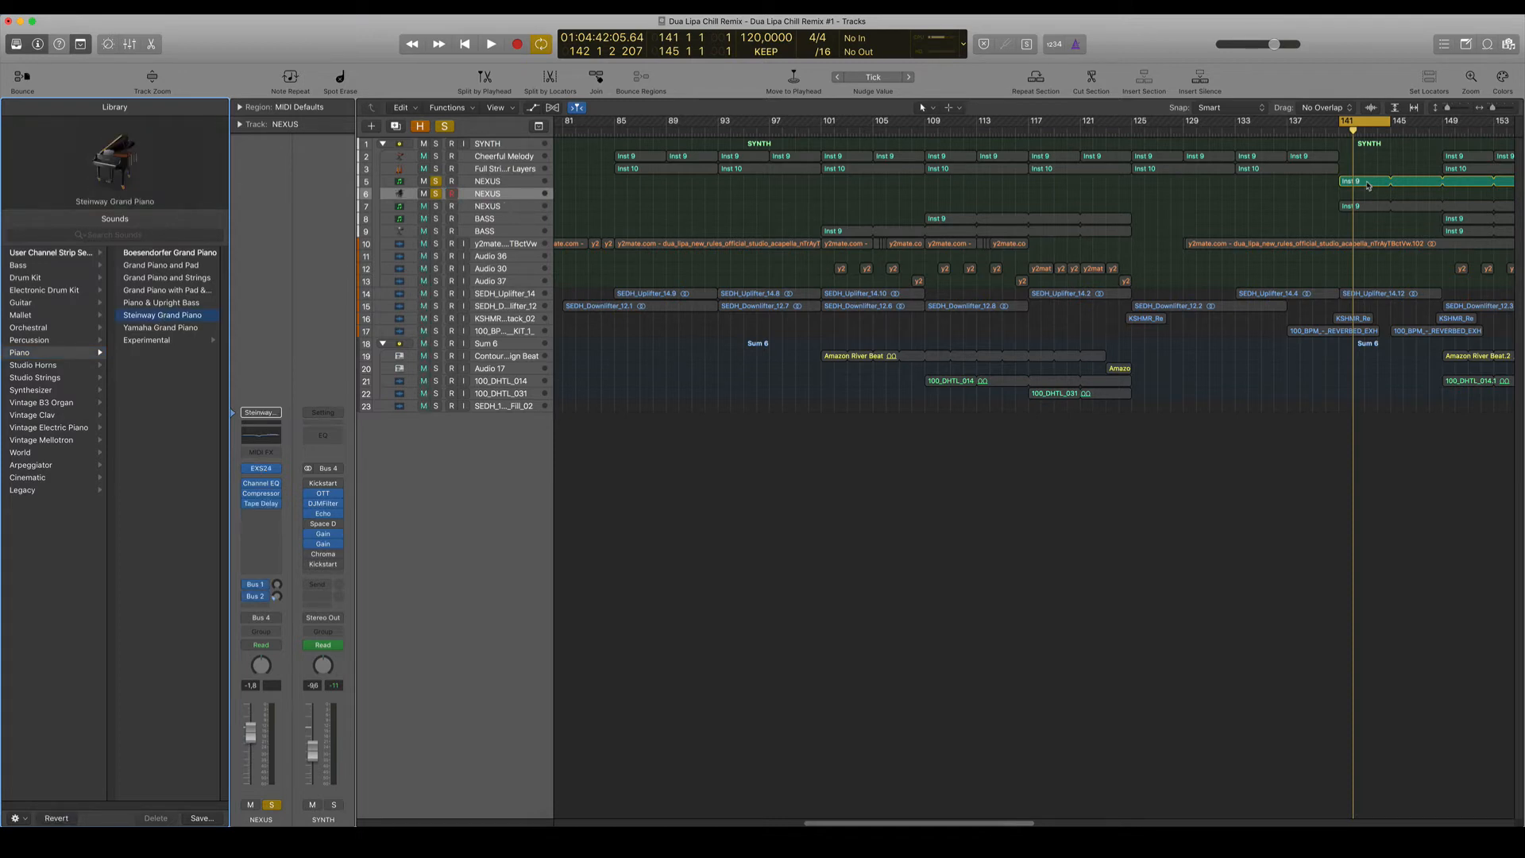
pyautogui.moveTo(1368, 186); pyautogui.dragTo(1346, 194)
# - Compare the original NEXUS track and the Steinway Grand Piano copy by soloing each in turn during playback
pyautogui.click(443, 182)
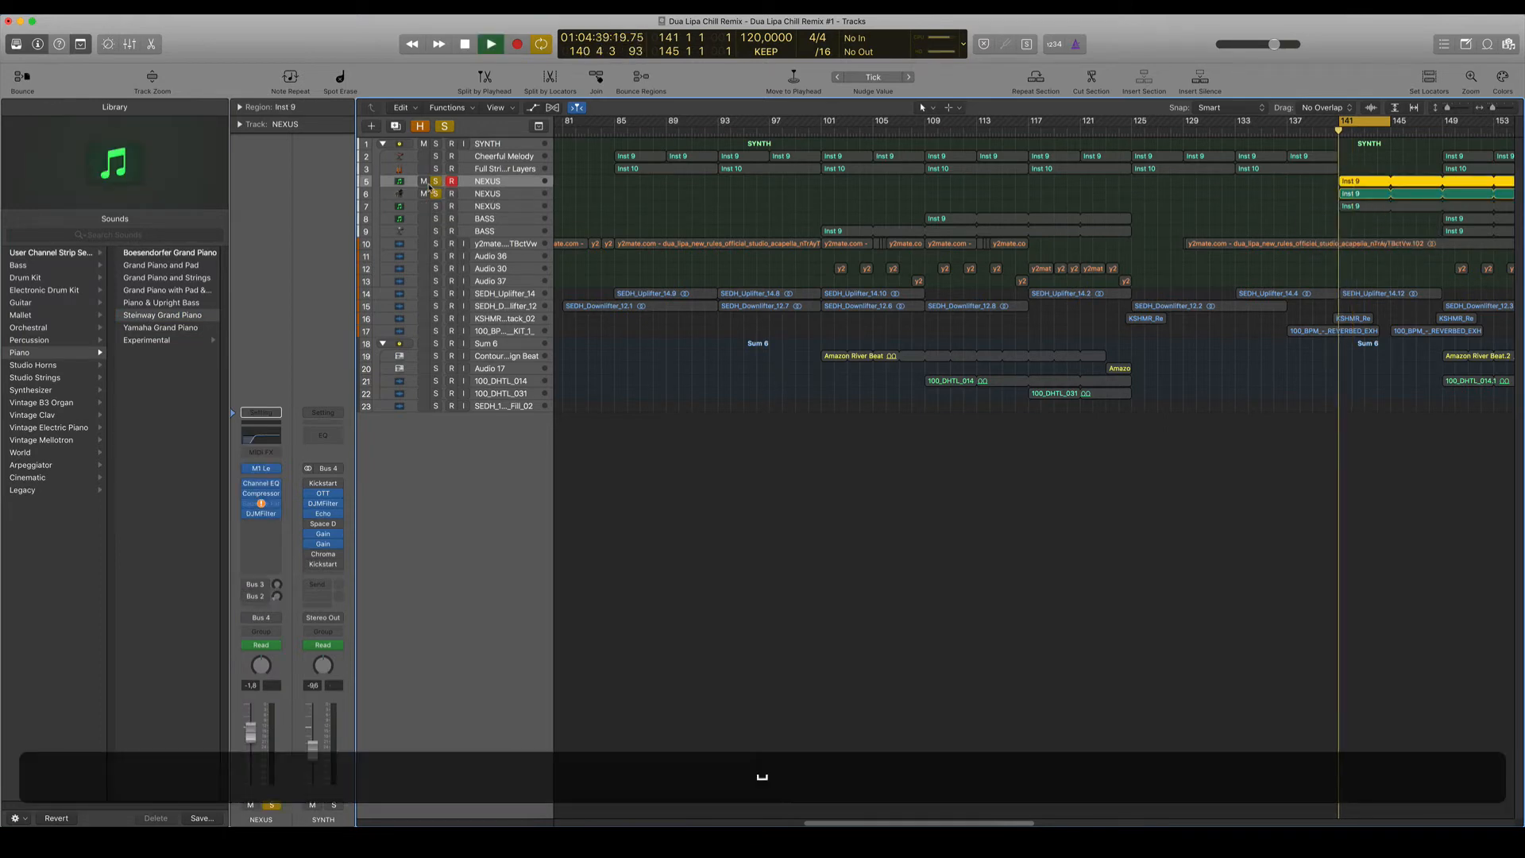
pyautogui.press('space')
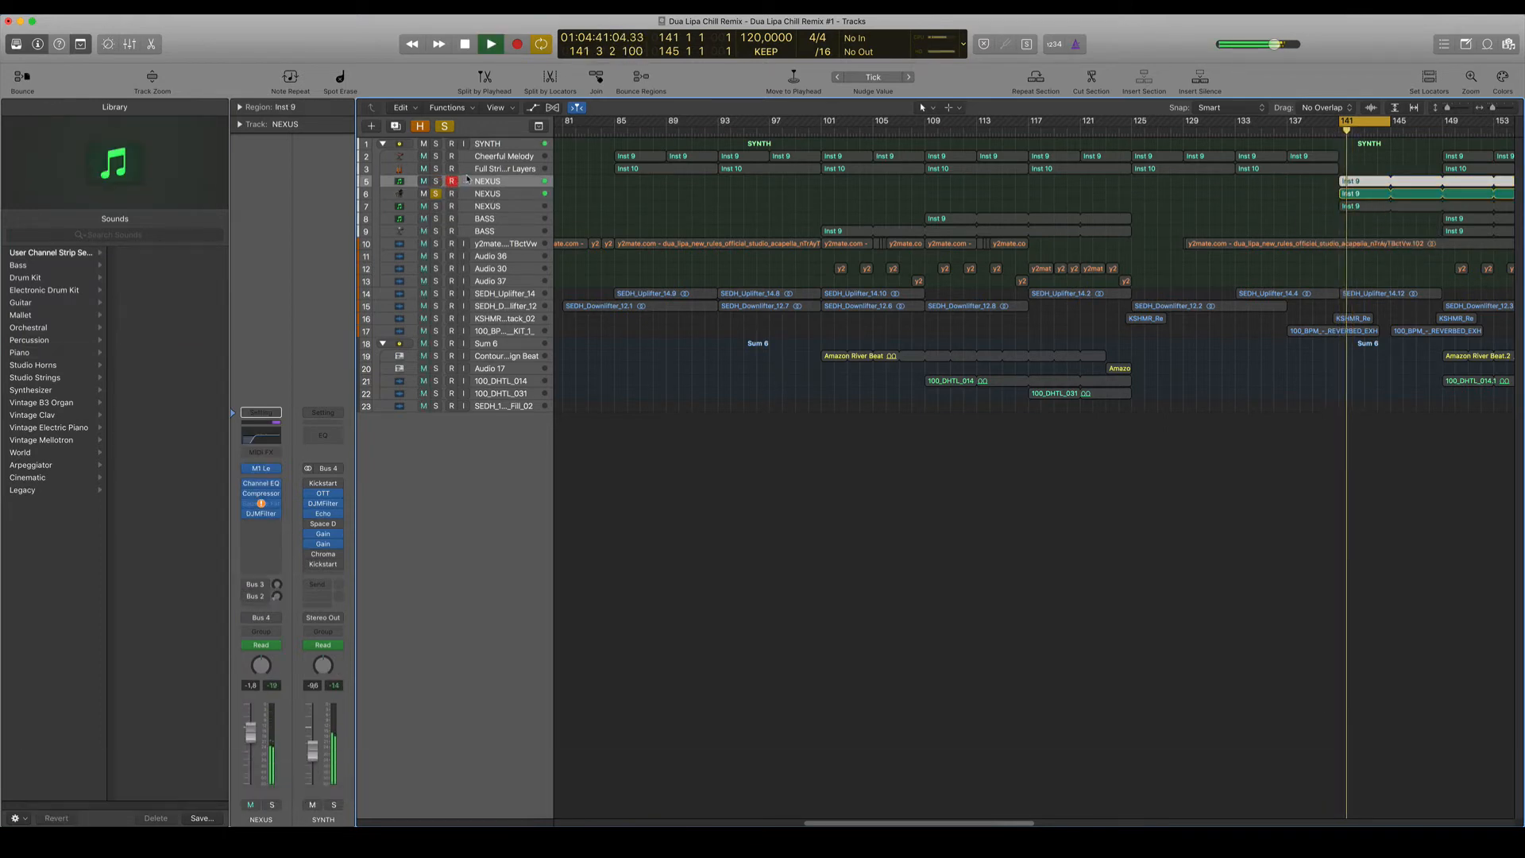
pyautogui.press('space')
pyautogui.click(438, 183)
pyautogui.click(436, 193)
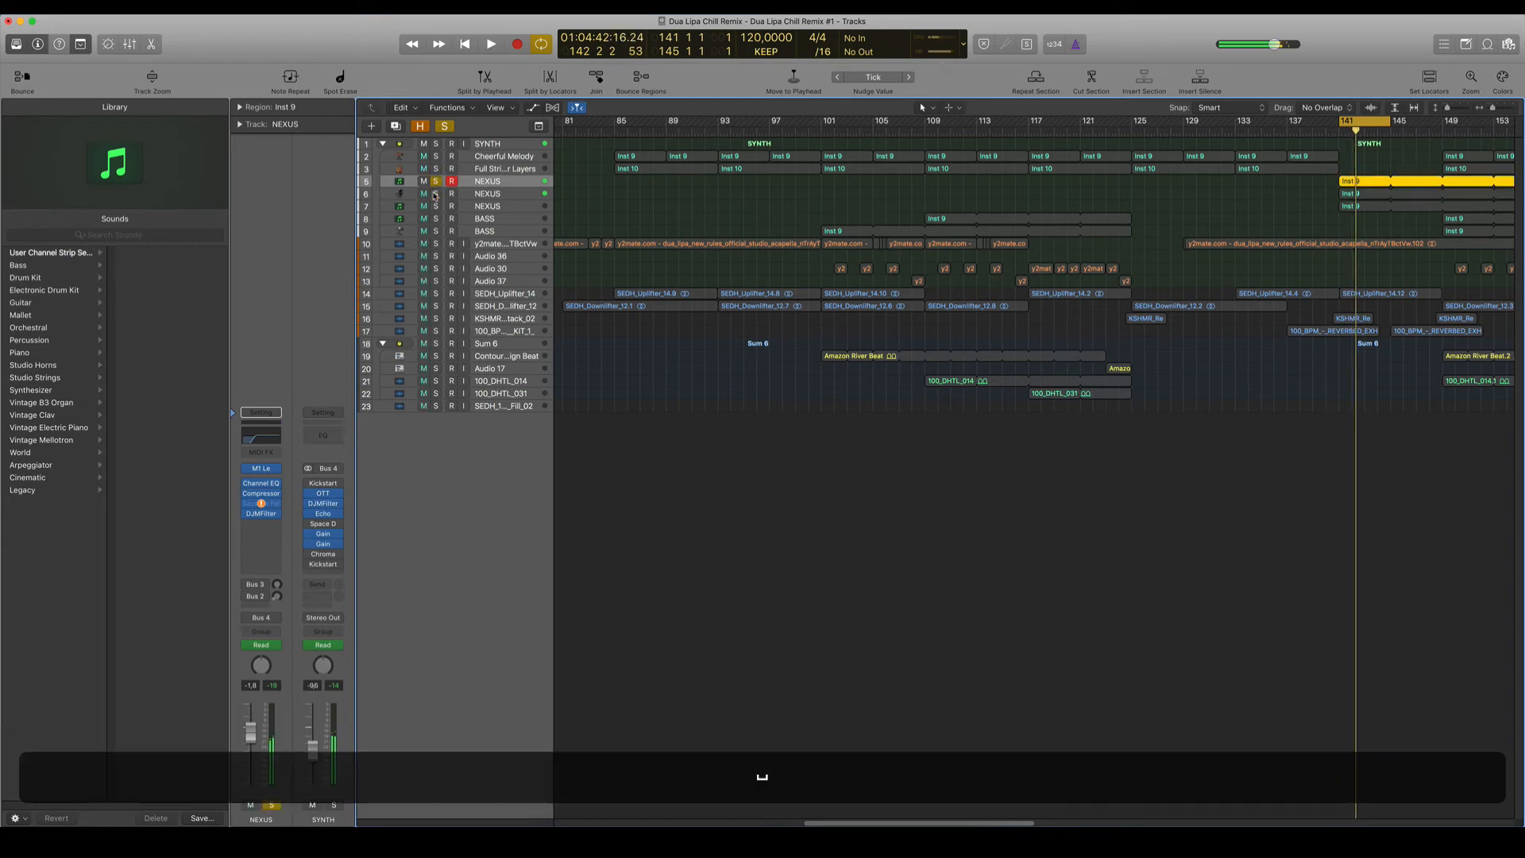
pyautogui.press('space')
pyautogui.press('space')
pyautogui.click(436, 181)
pyautogui.click(436, 193)
pyautogui.press('space')
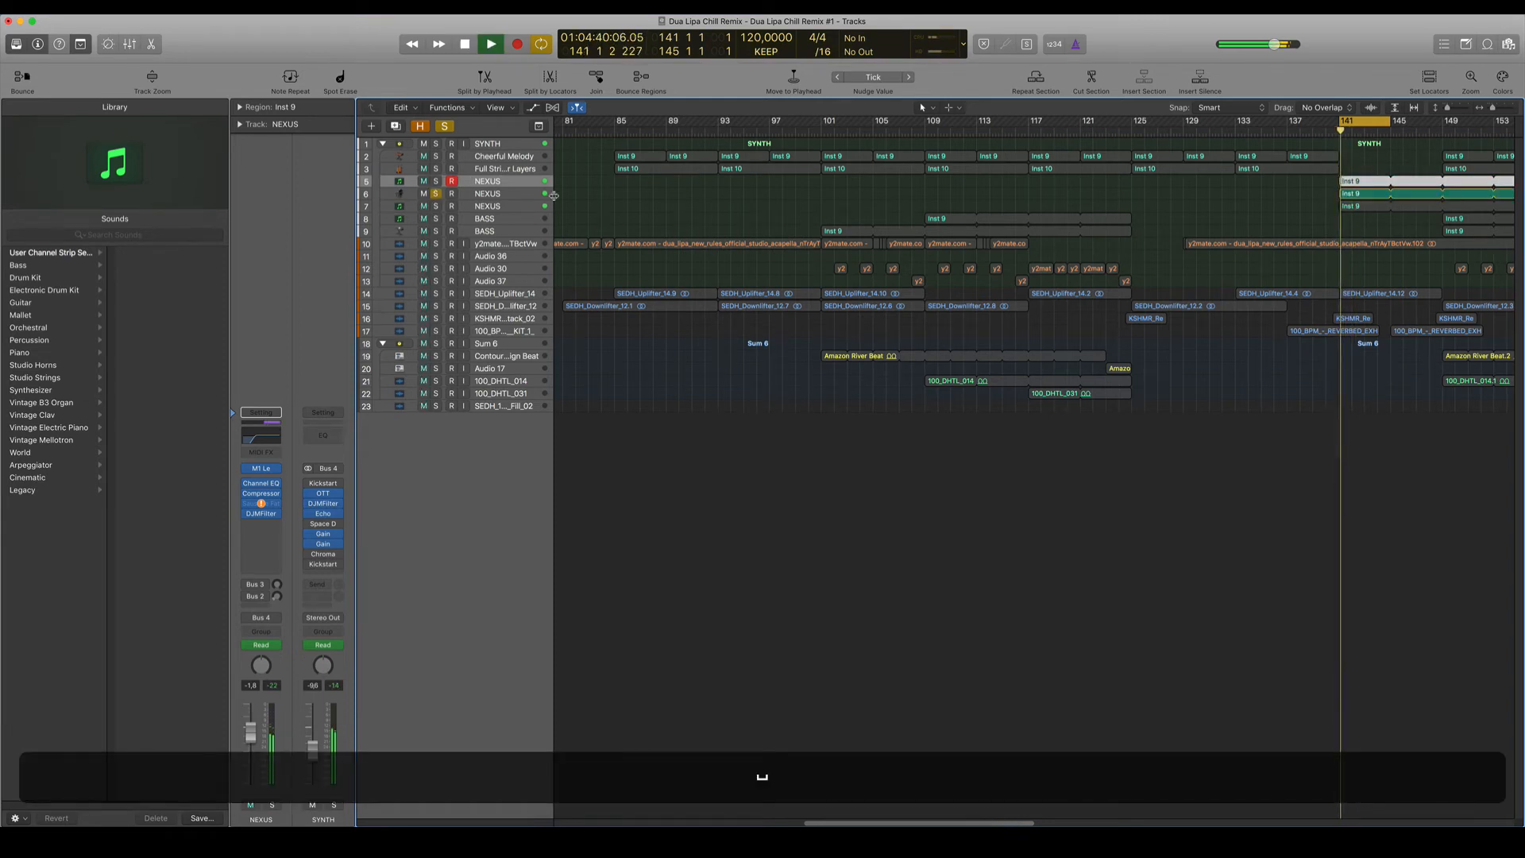
pyautogui.press('space')
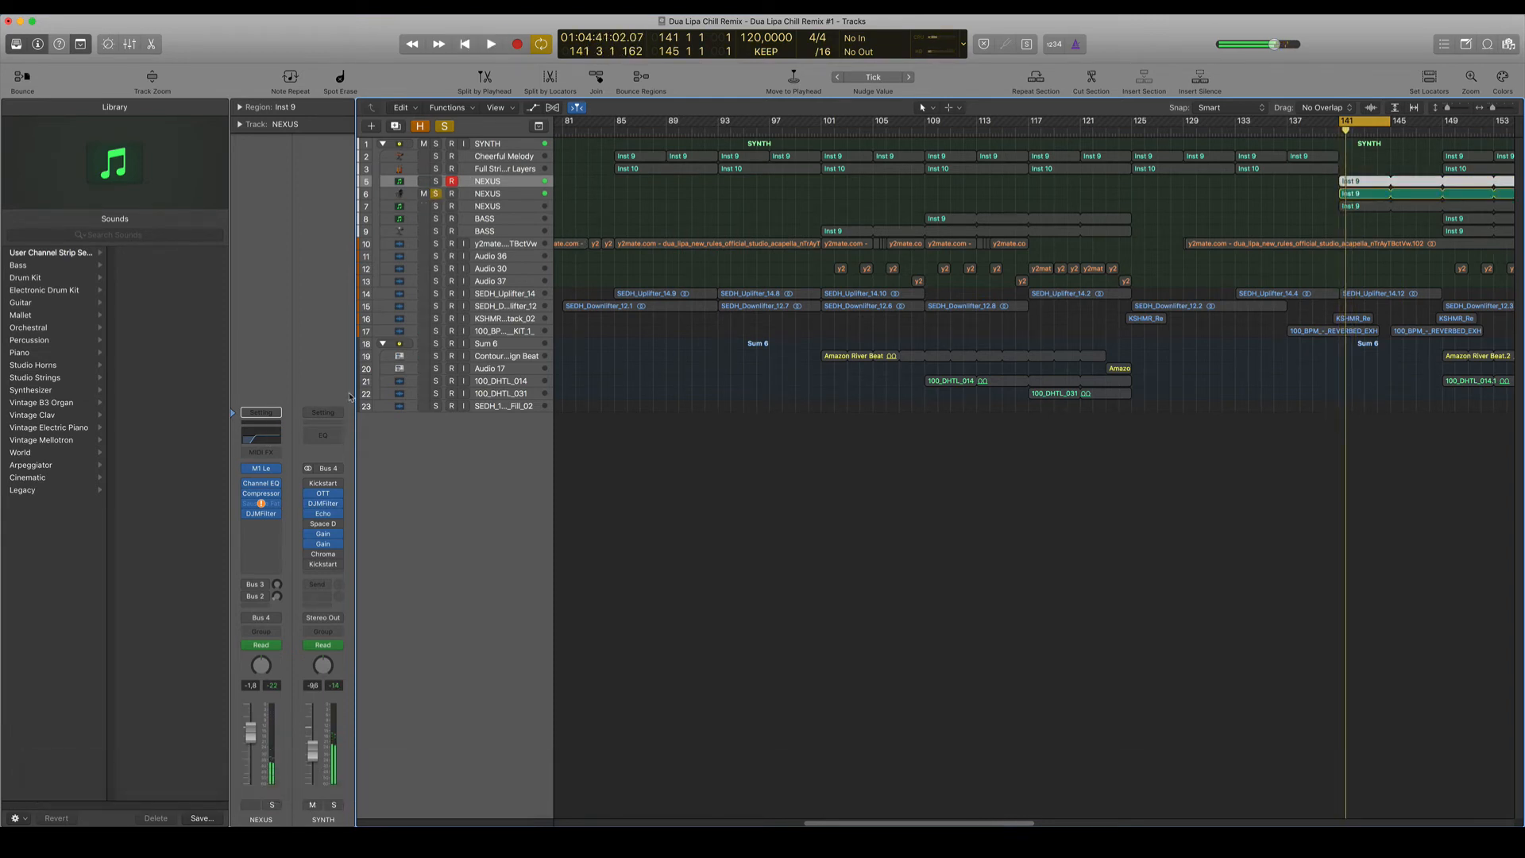
# - Set the high shelf of the original NEXUS track's Channel EQ to 5200 Hz and +3.0 dB, audition it and close the EQ
pyautogui.click(266, 440)
pyautogui.moveTo(869, 468)
pyautogui.mouseDown()
pyautogui.moveTo(866, 421)
pyautogui.moveTo(811, 449)
pyautogui.moveTo(895, 436)
pyautogui.moveTo(842, 439)
pyautogui.moveTo(842, 461)
pyautogui.mouseUp()
pyautogui.press('space')
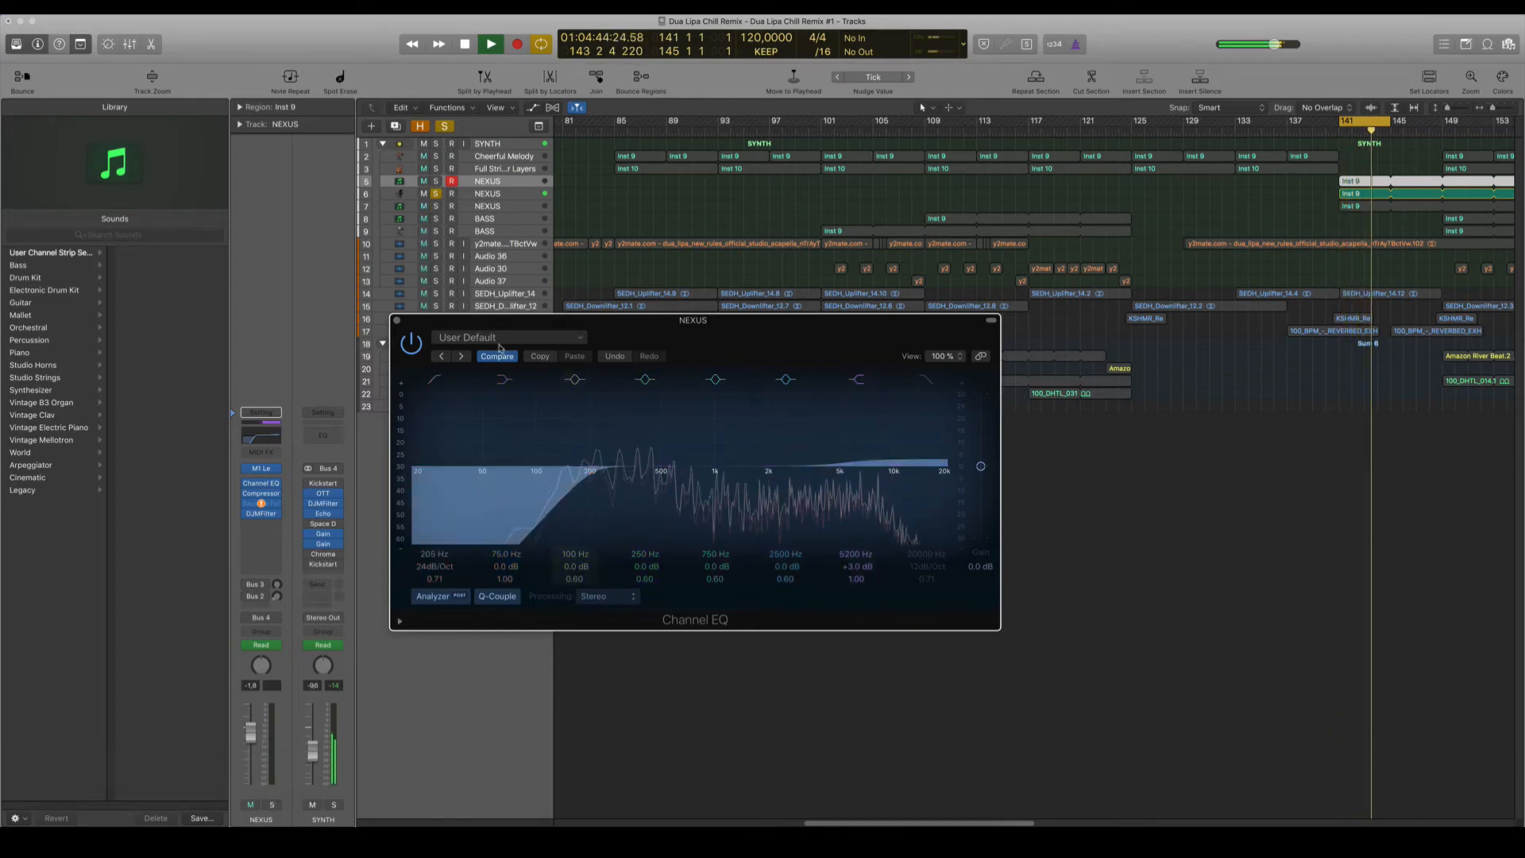
pyautogui.press('space')
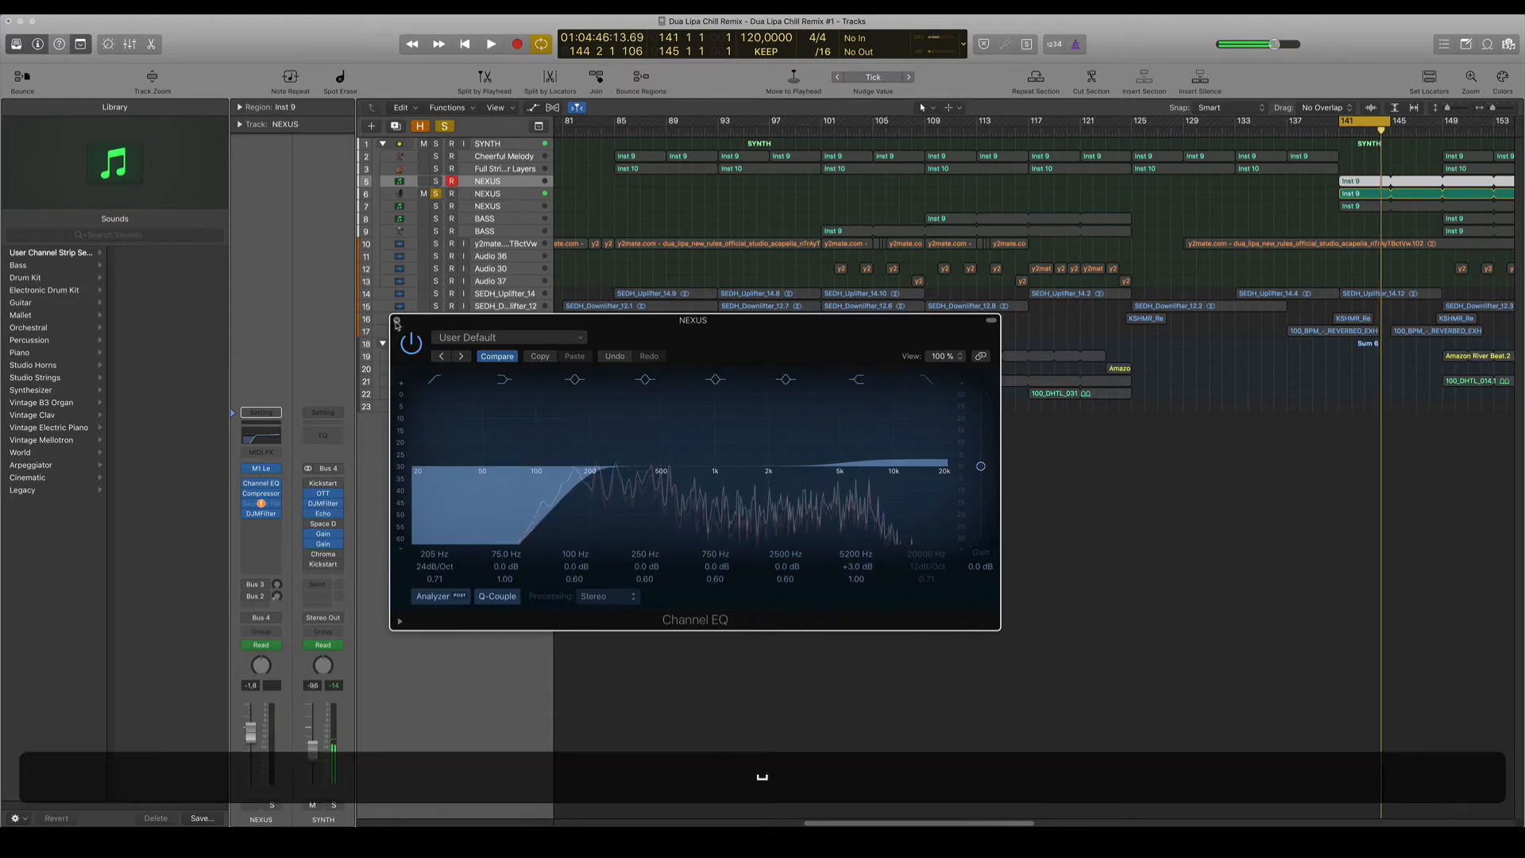
pyautogui.click(396, 320)
# - Boost the Steinway Grand Piano track's Channel EQ by 22.5 dB at 9400 Hz and audition it against the original NEXUS track
pyautogui.click(495, 195)
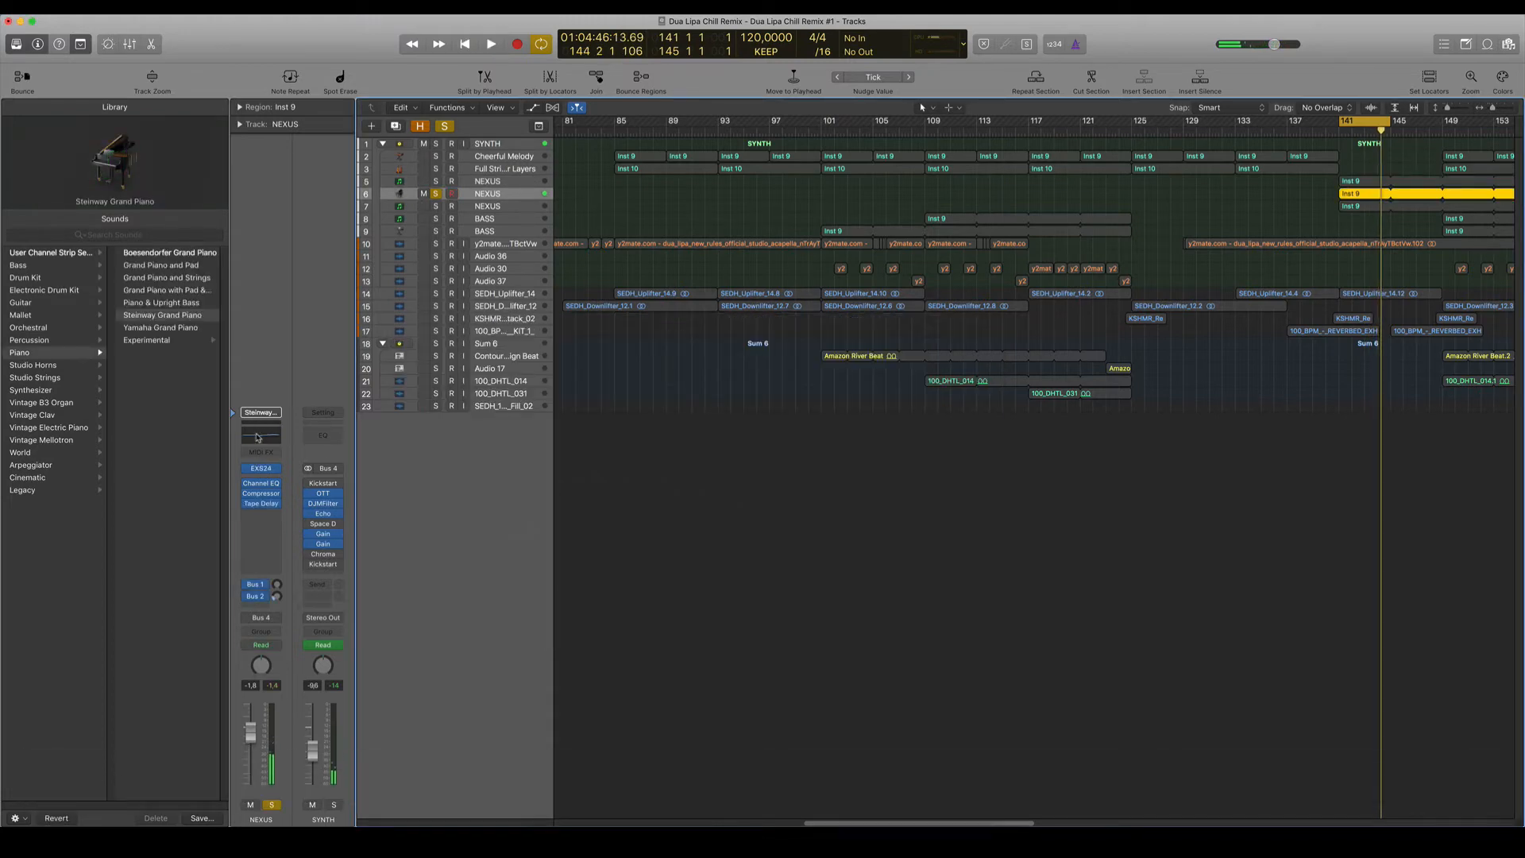
pyautogui.click(257, 437)
pyautogui.moveTo(469, 180); pyautogui.dragTo(514, 127)
pyautogui.press('space')
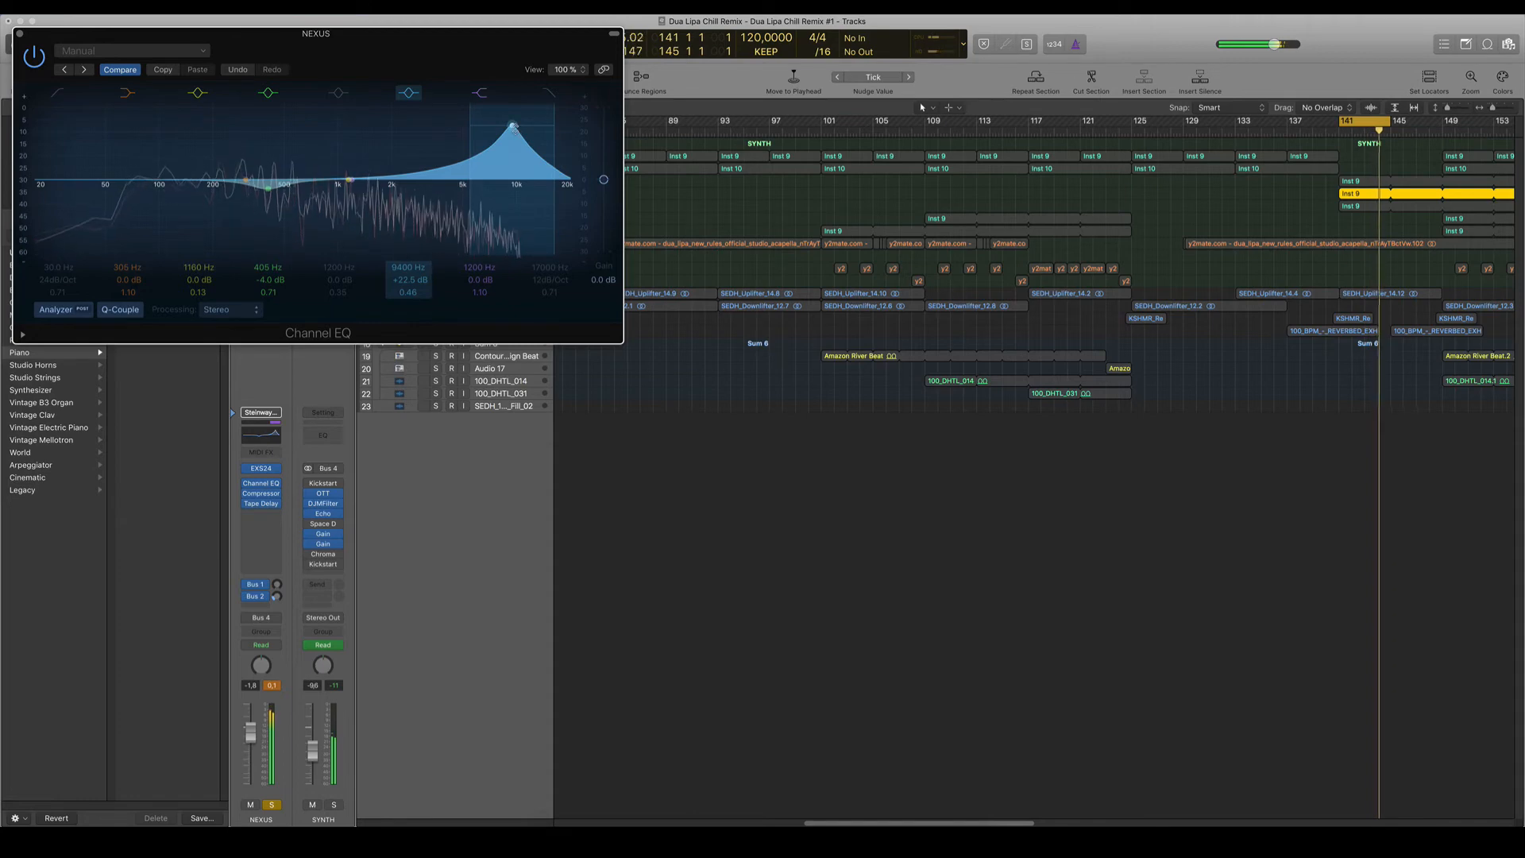
pyautogui.moveTo(317, 33); pyautogui.dragTo(994, 405)
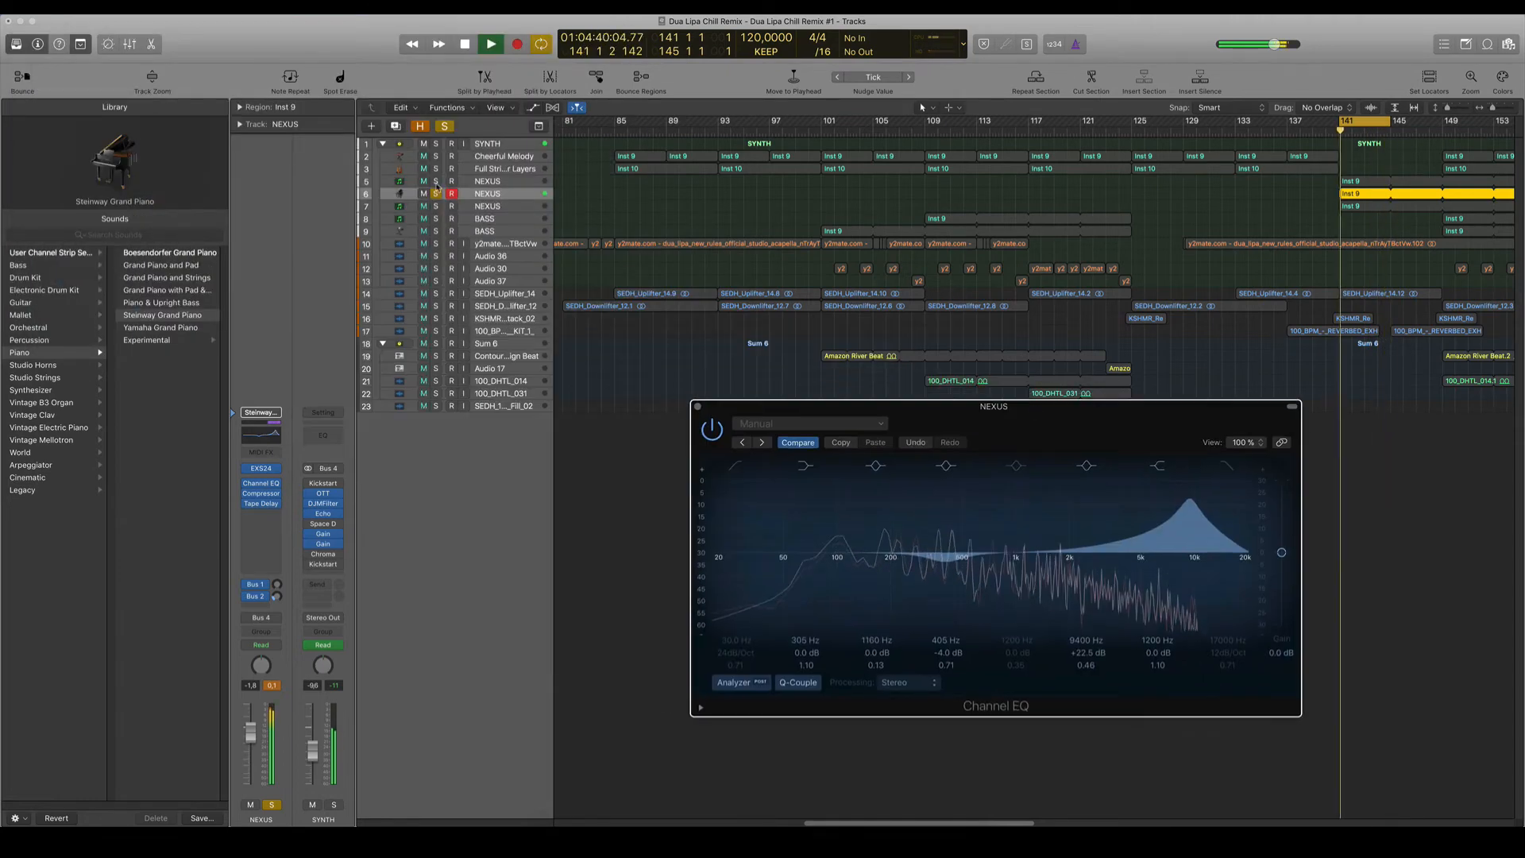
pyautogui.click(438, 191)
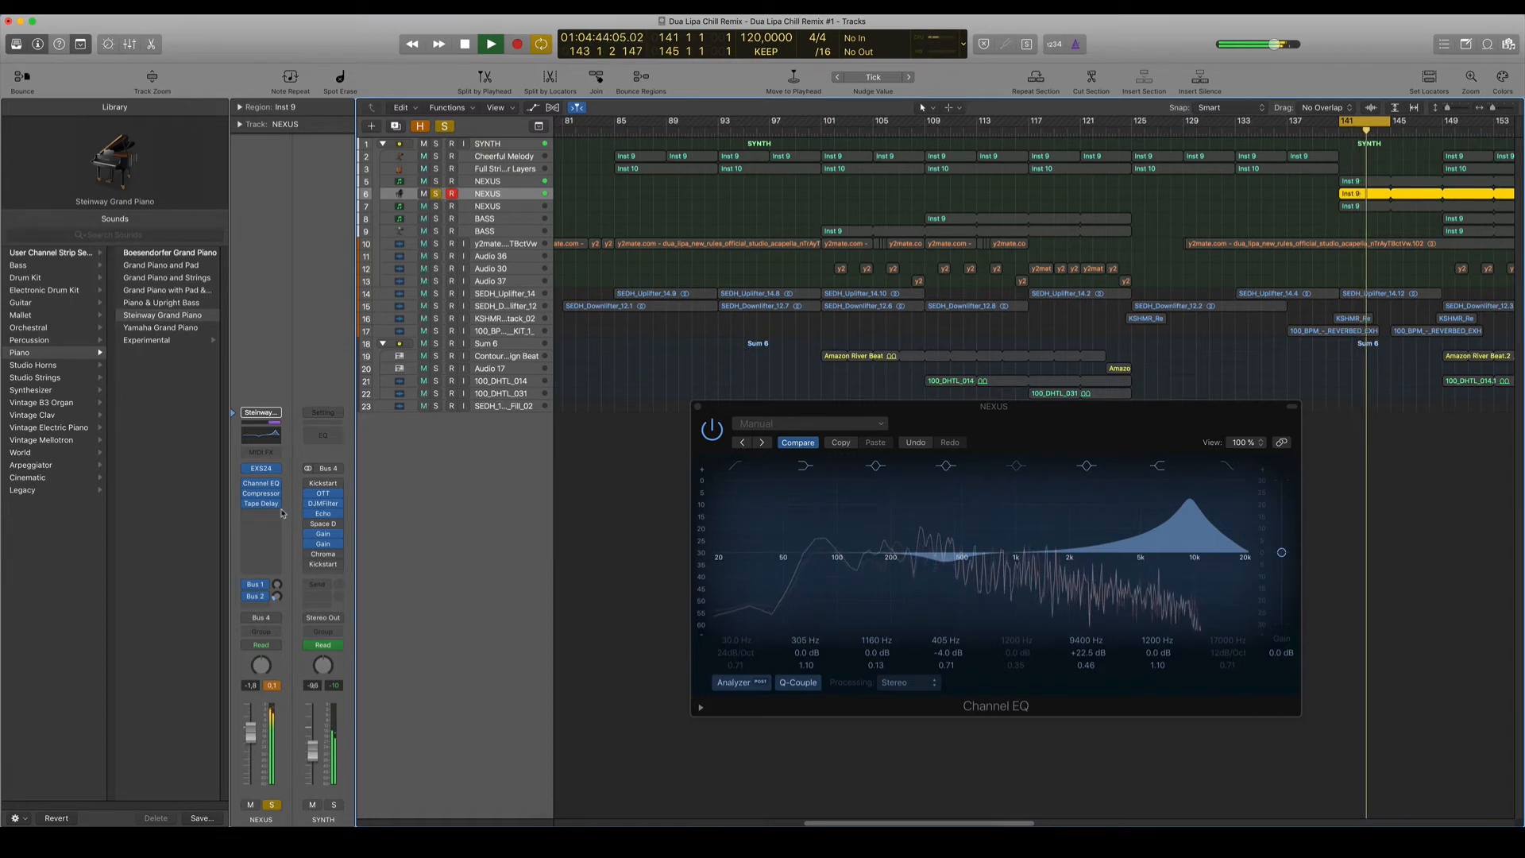
pyautogui.press('space')
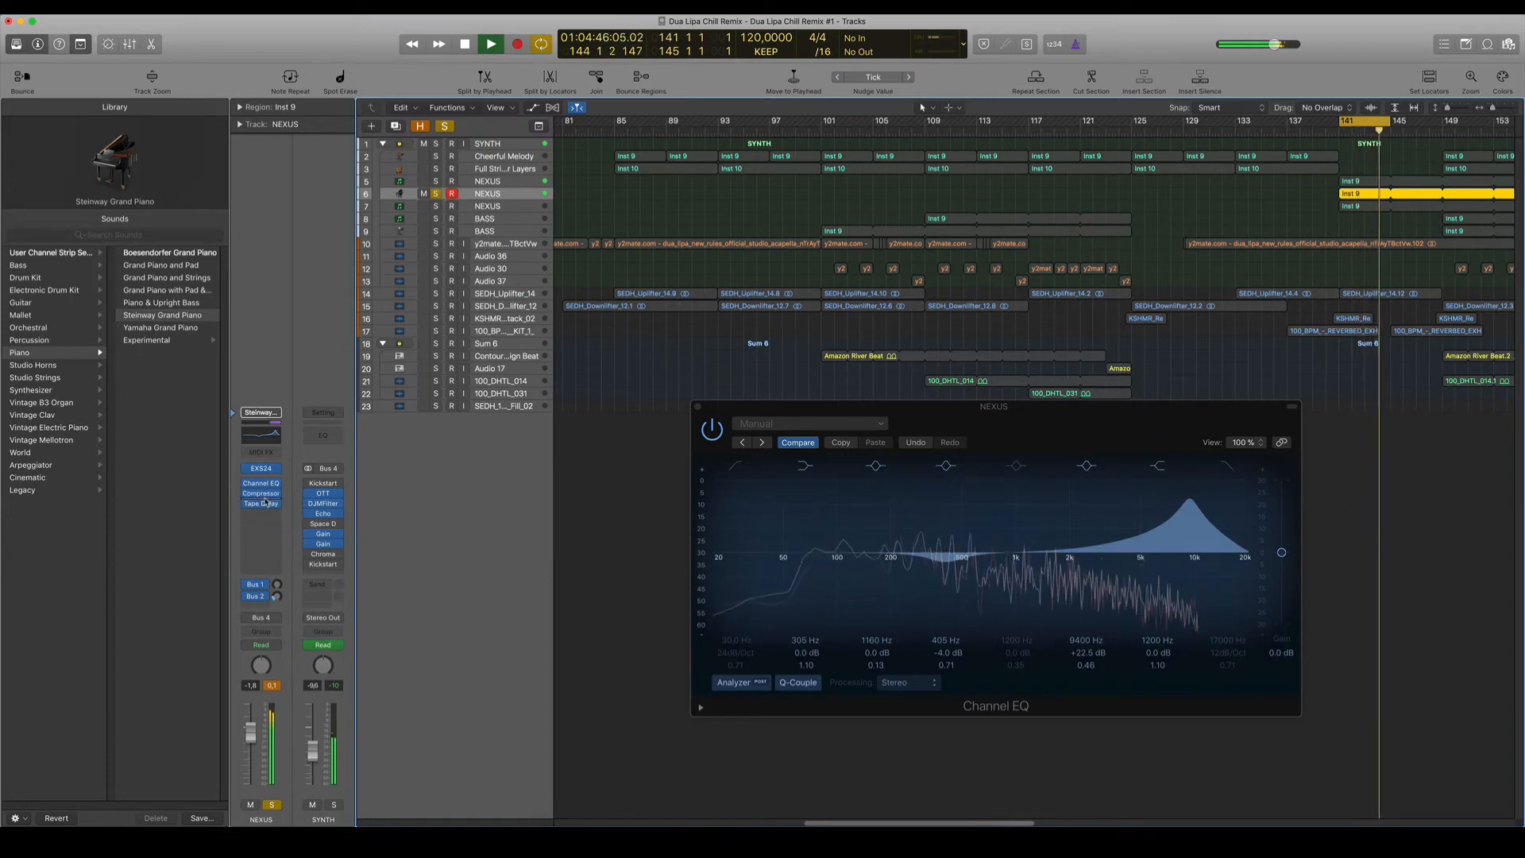
# - Insert a Bitcrusher between the Compressor and the Tape Delay on the Steinway Grand Piano track
pyautogui.click(263, 503)
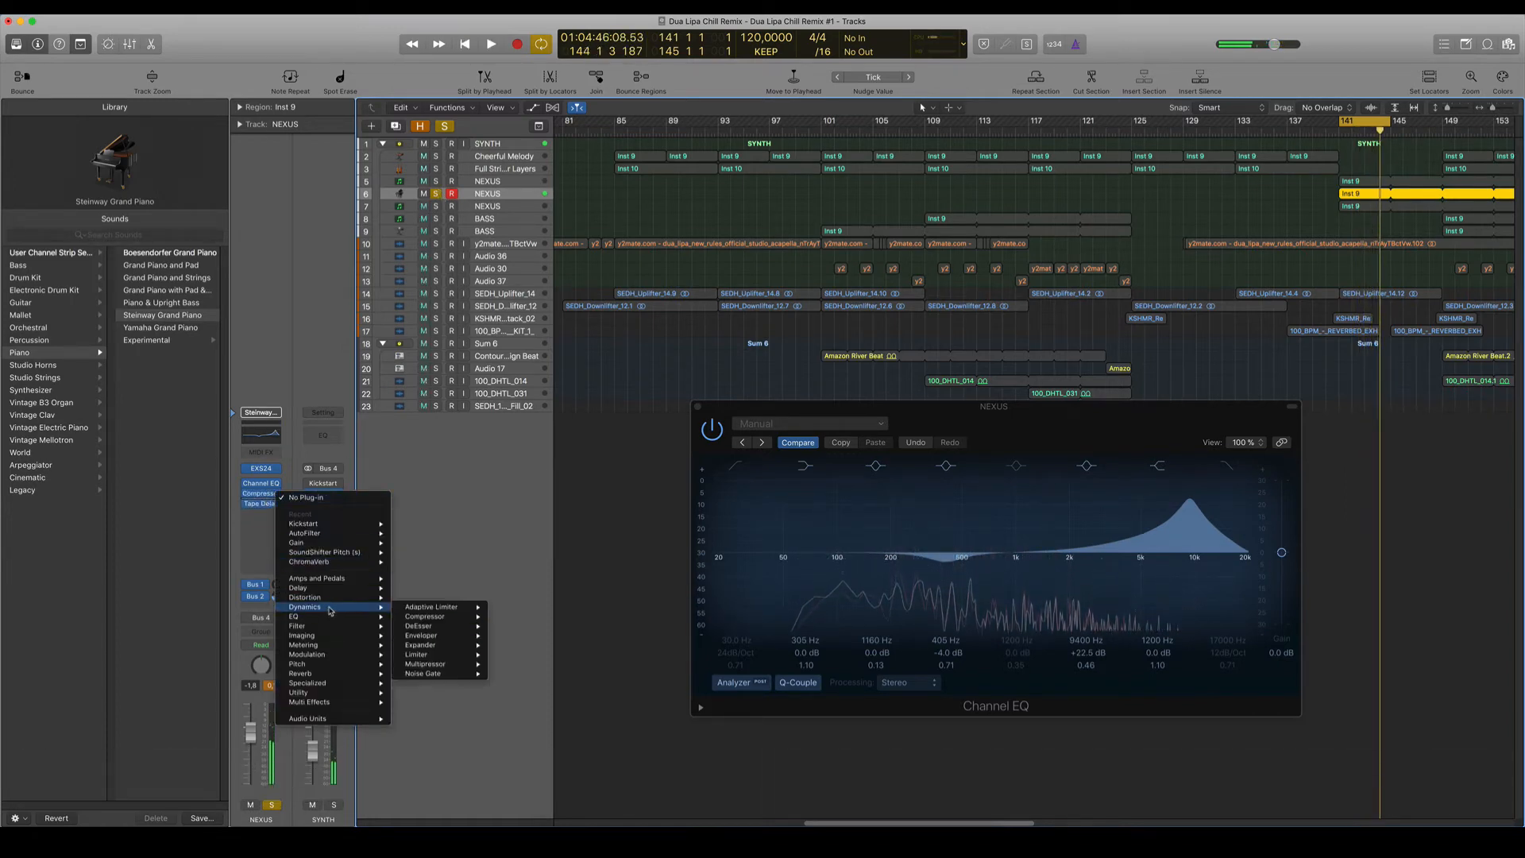
pyautogui.moveTo(333, 608)
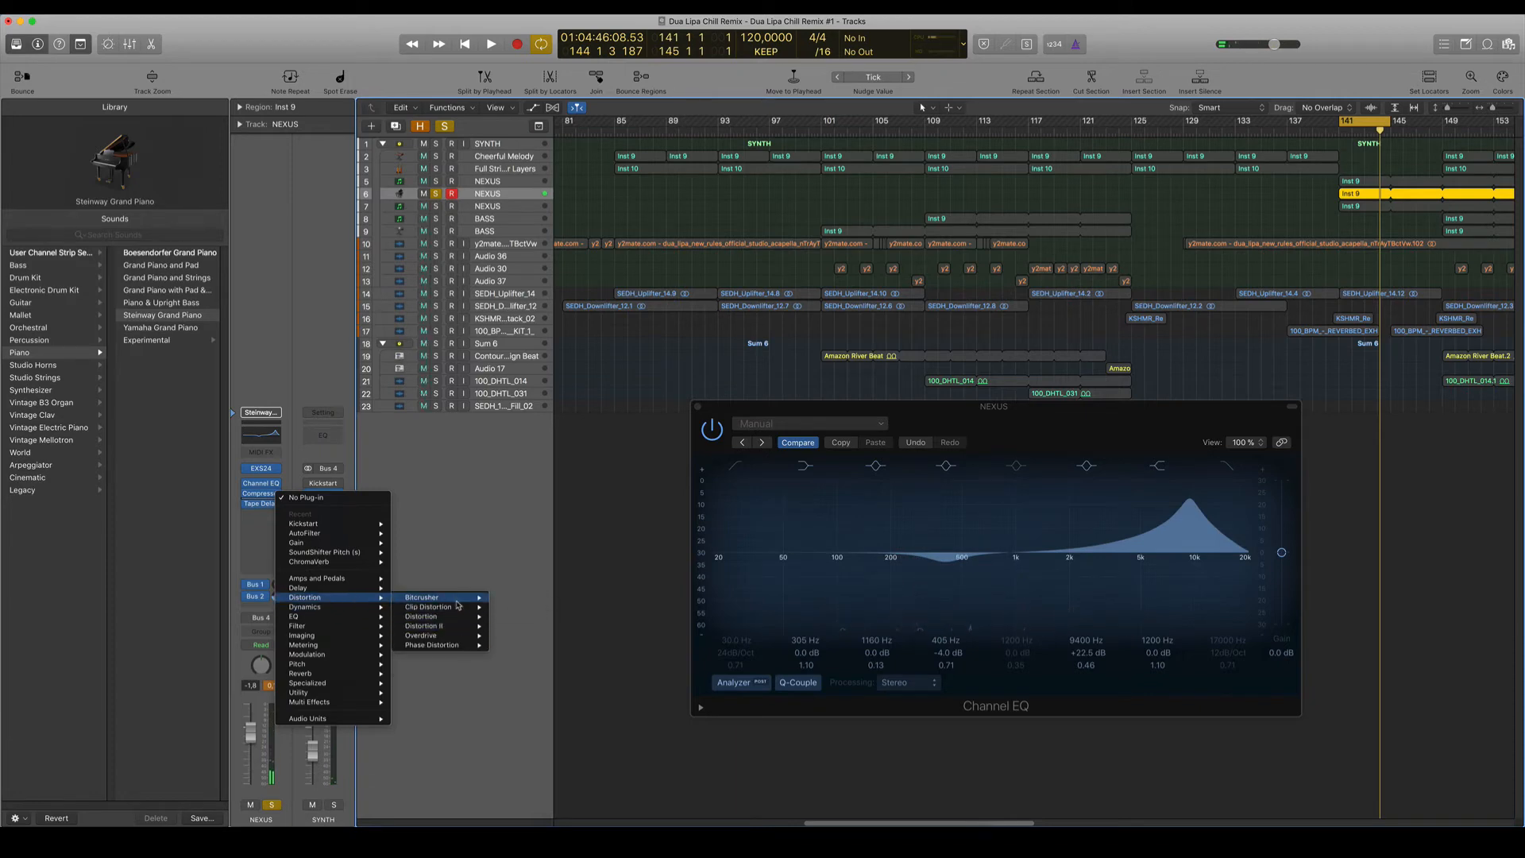
pyautogui.moveTo(456, 601)
pyautogui.click(514, 597)
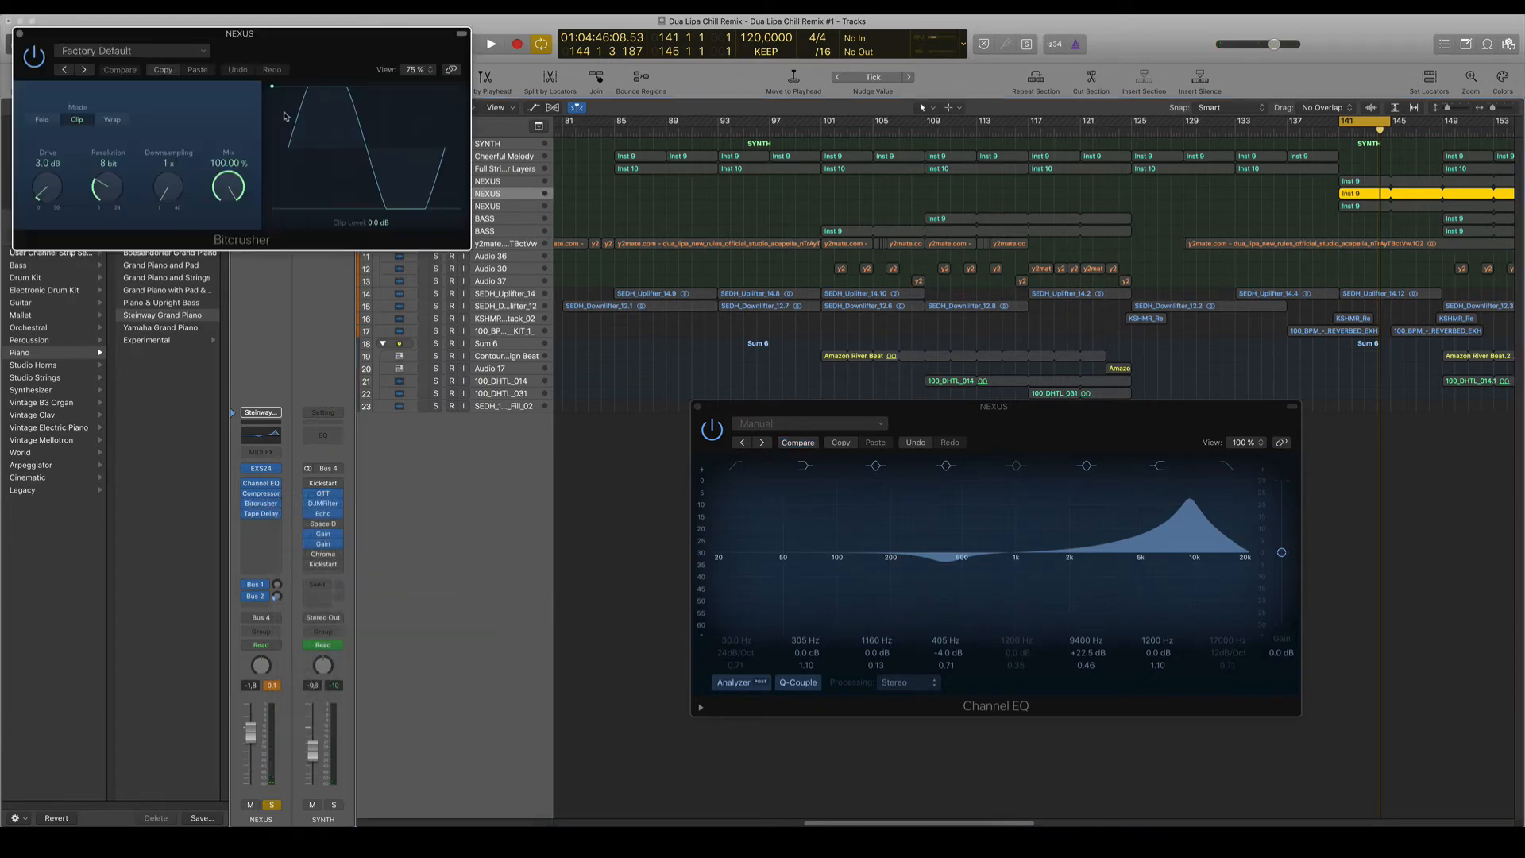
# - Try a drive of 1.5 dB, a resolution of 3 bit and other distortion modes on the Bitcrusher during playback
pyautogui.press('space')
pyautogui.moveTo(51, 187); pyautogui.dragTo(51, 191)
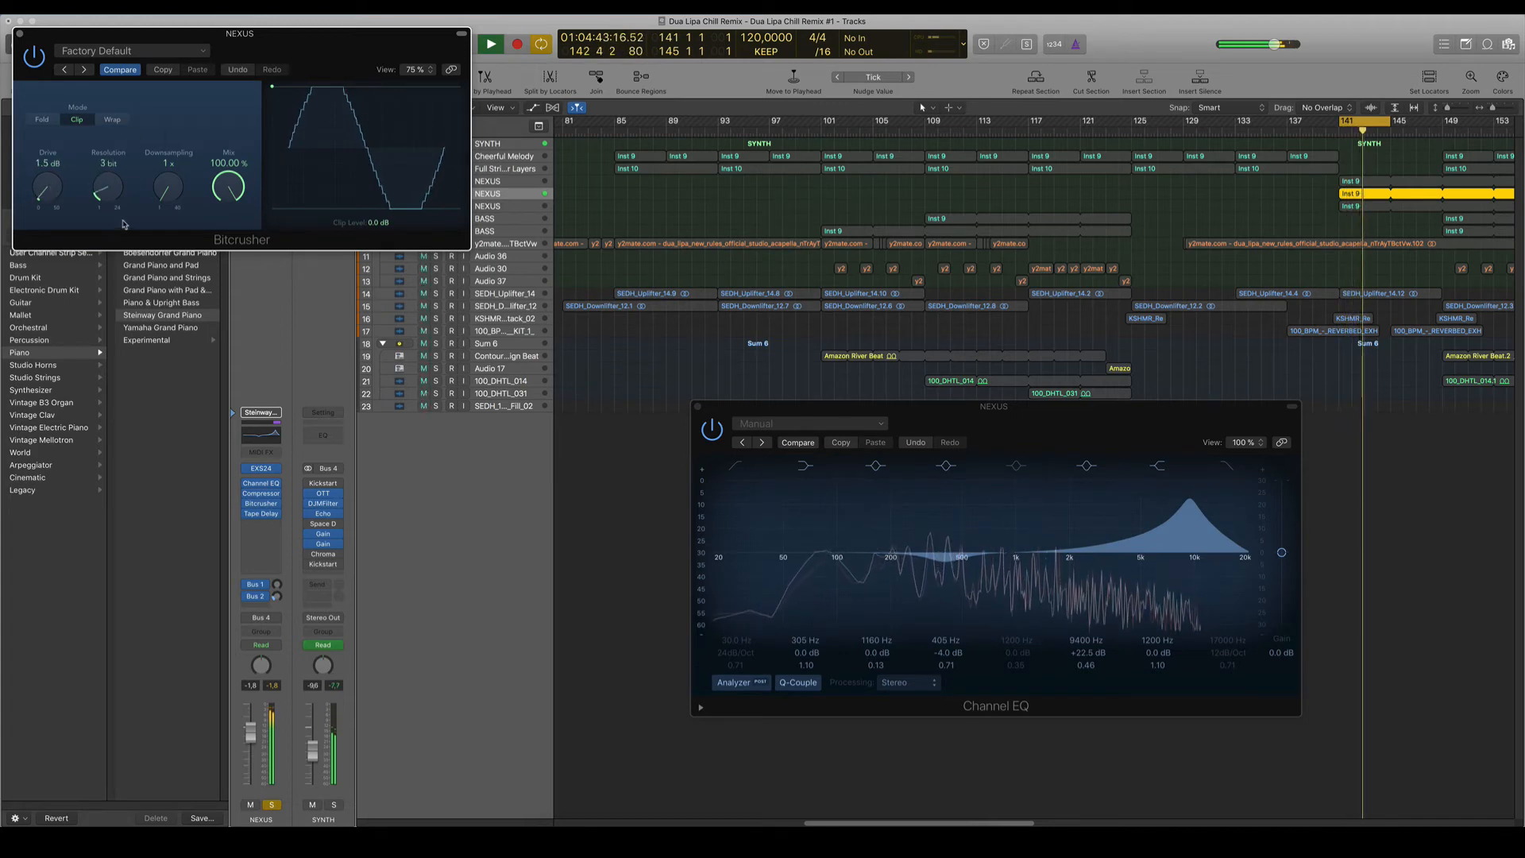
pyautogui.moveTo(124, 225); pyautogui.dragTo(125, 213)
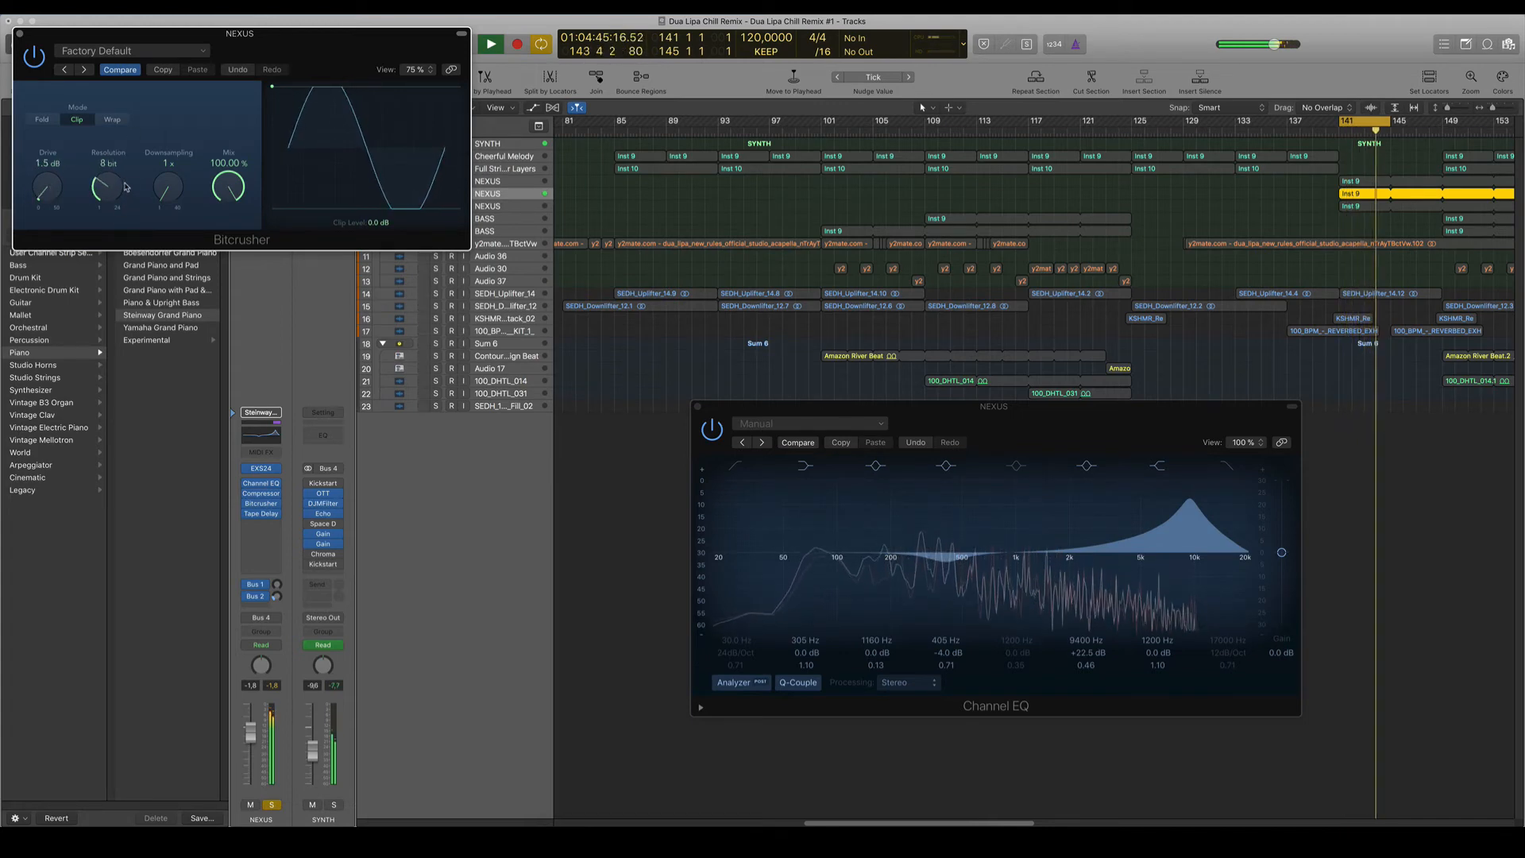
pyautogui.click(42, 119)
# - Audition Bitcrusher presets such as Chipped Bits, 4 Bit Classic and 16 Bit Downshift, and settle on AM Radio
pyautogui.click(131, 50)
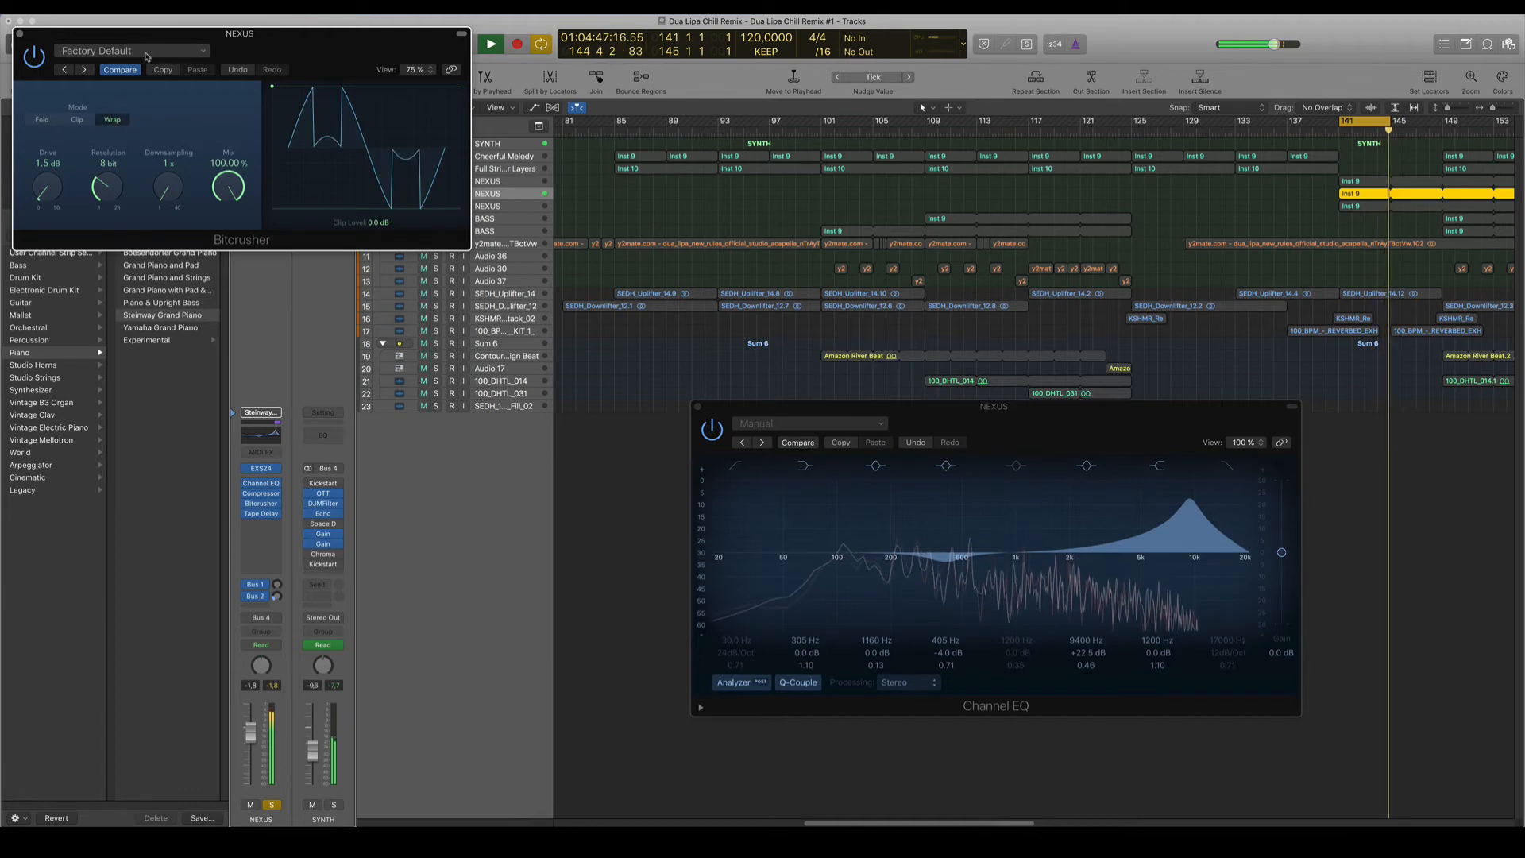
pyautogui.click(119, 334)
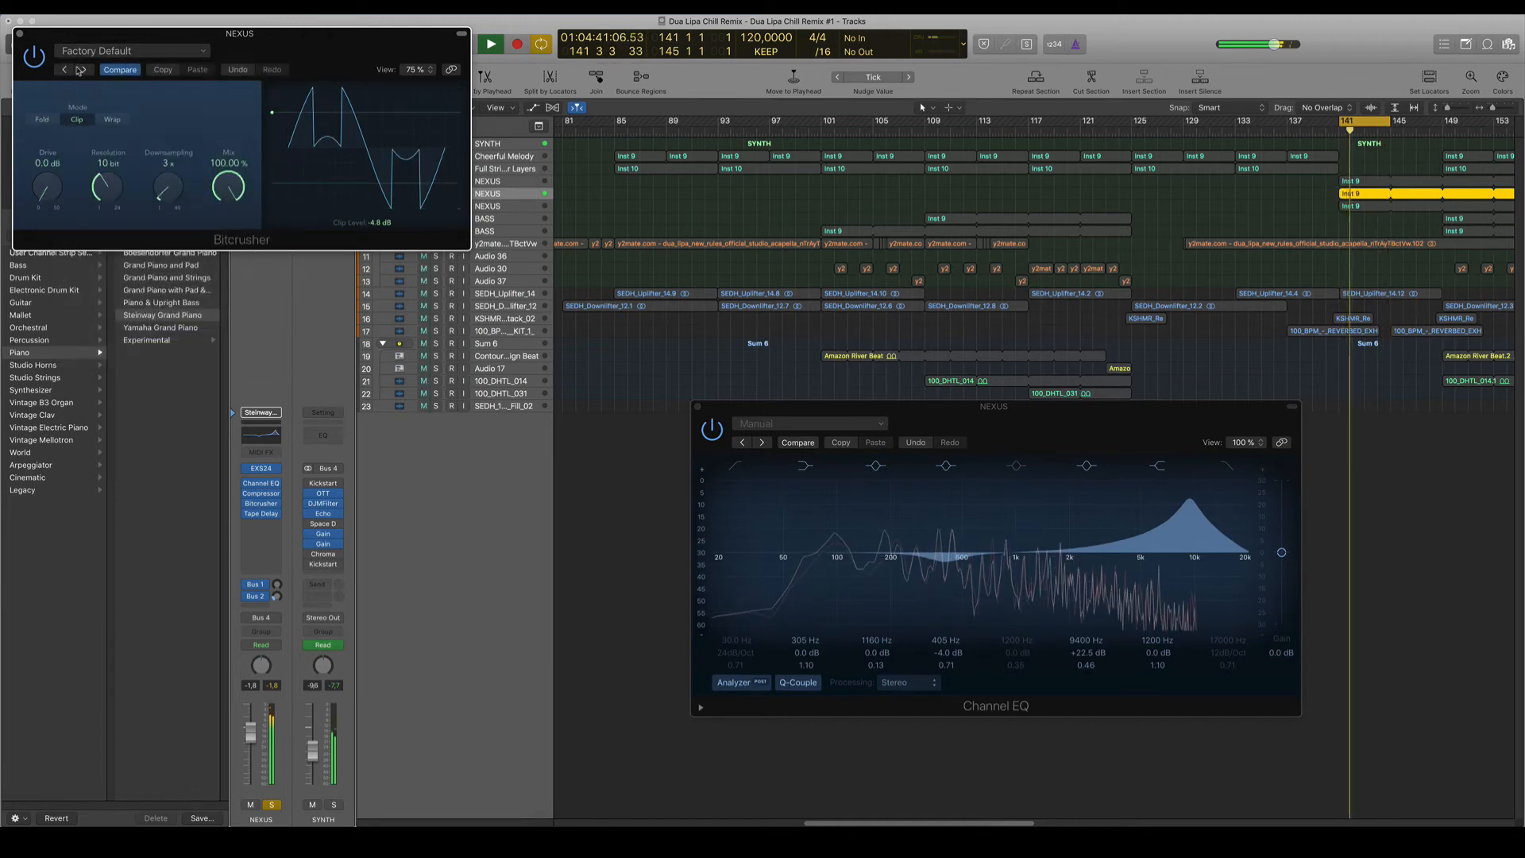
pyautogui.click(85, 70)
pyautogui.click(85, 70)
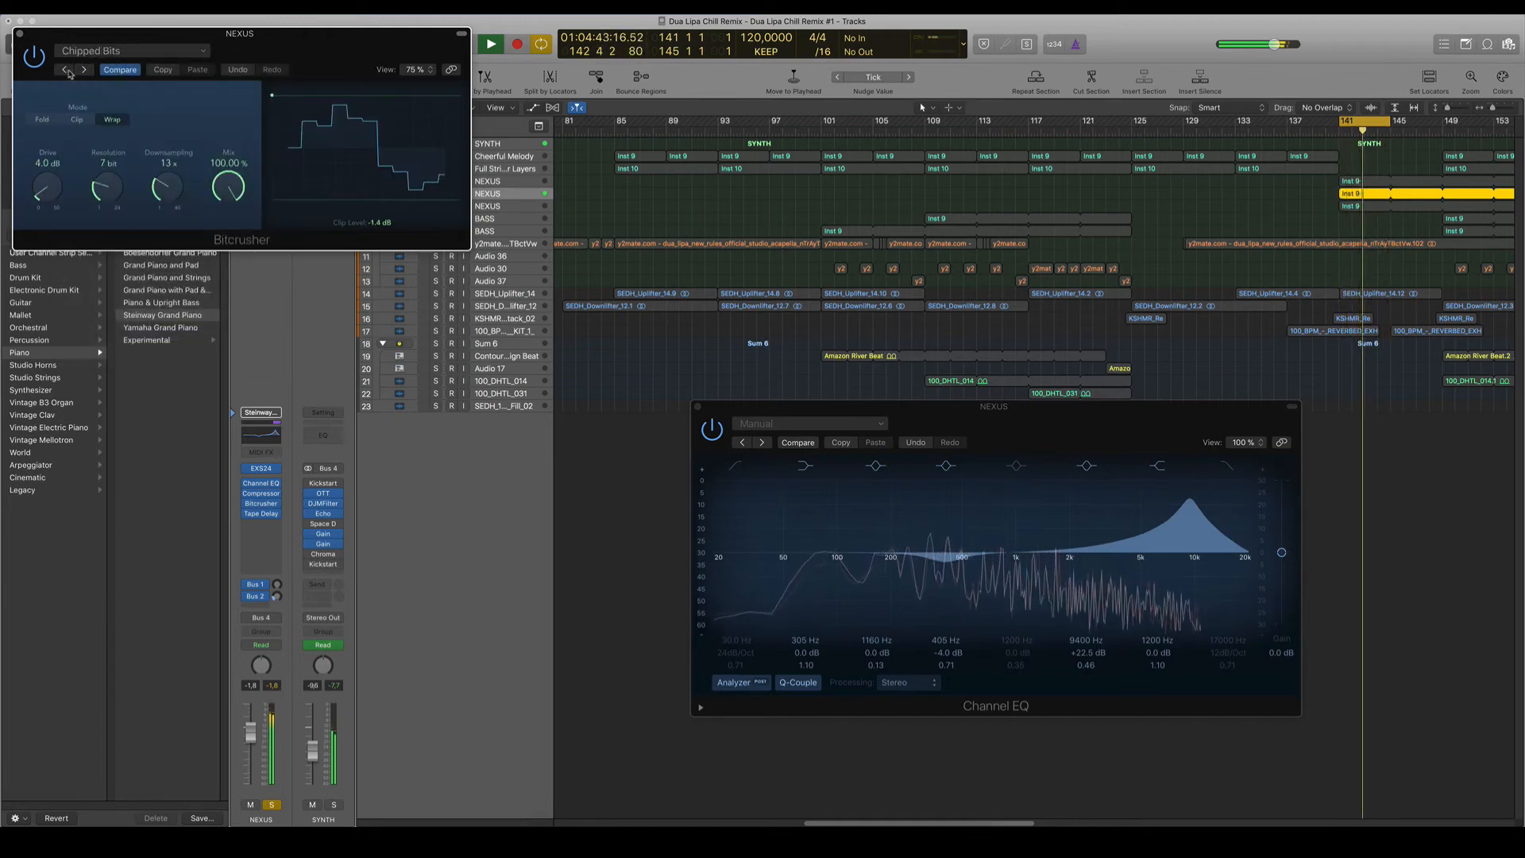
pyautogui.click(85, 70)
pyautogui.click(85, 70)
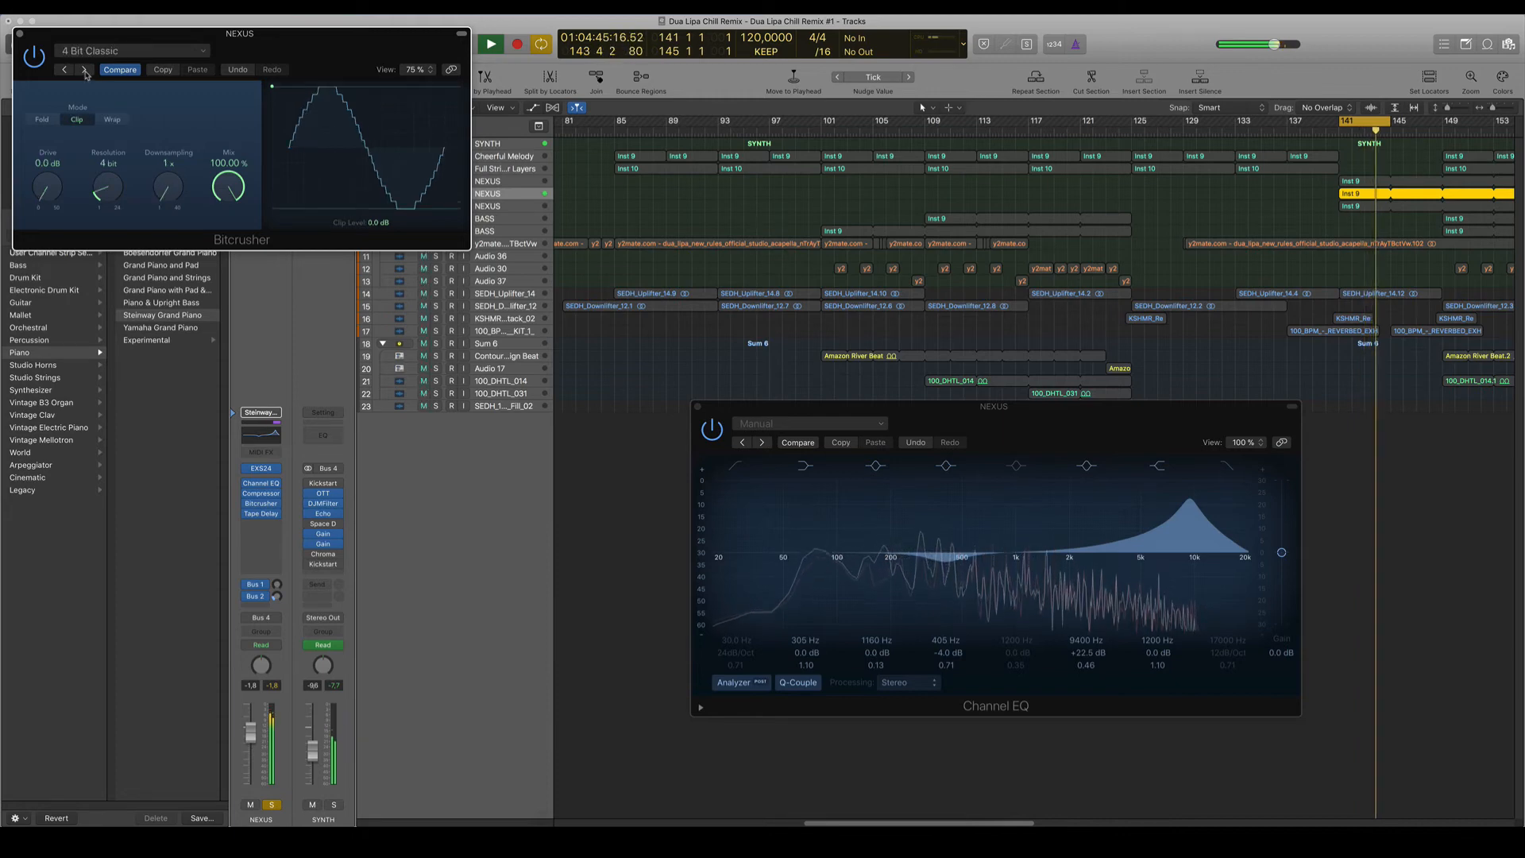
pyautogui.click(85, 70)
pyautogui.click(85, 70)
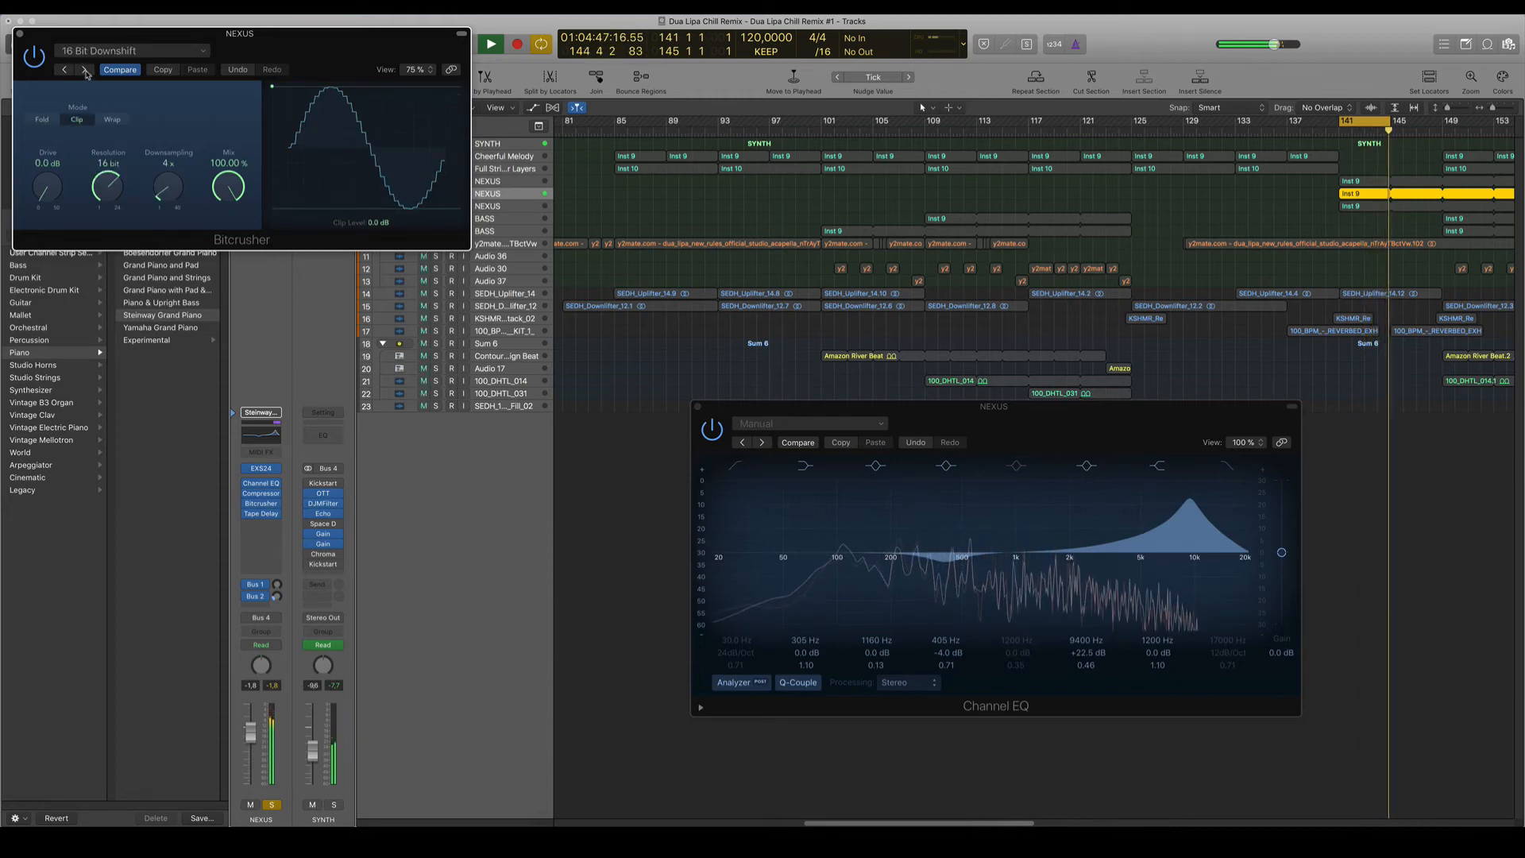
pyautogui.click(85, 70)
pyautogui.click(85, 70)
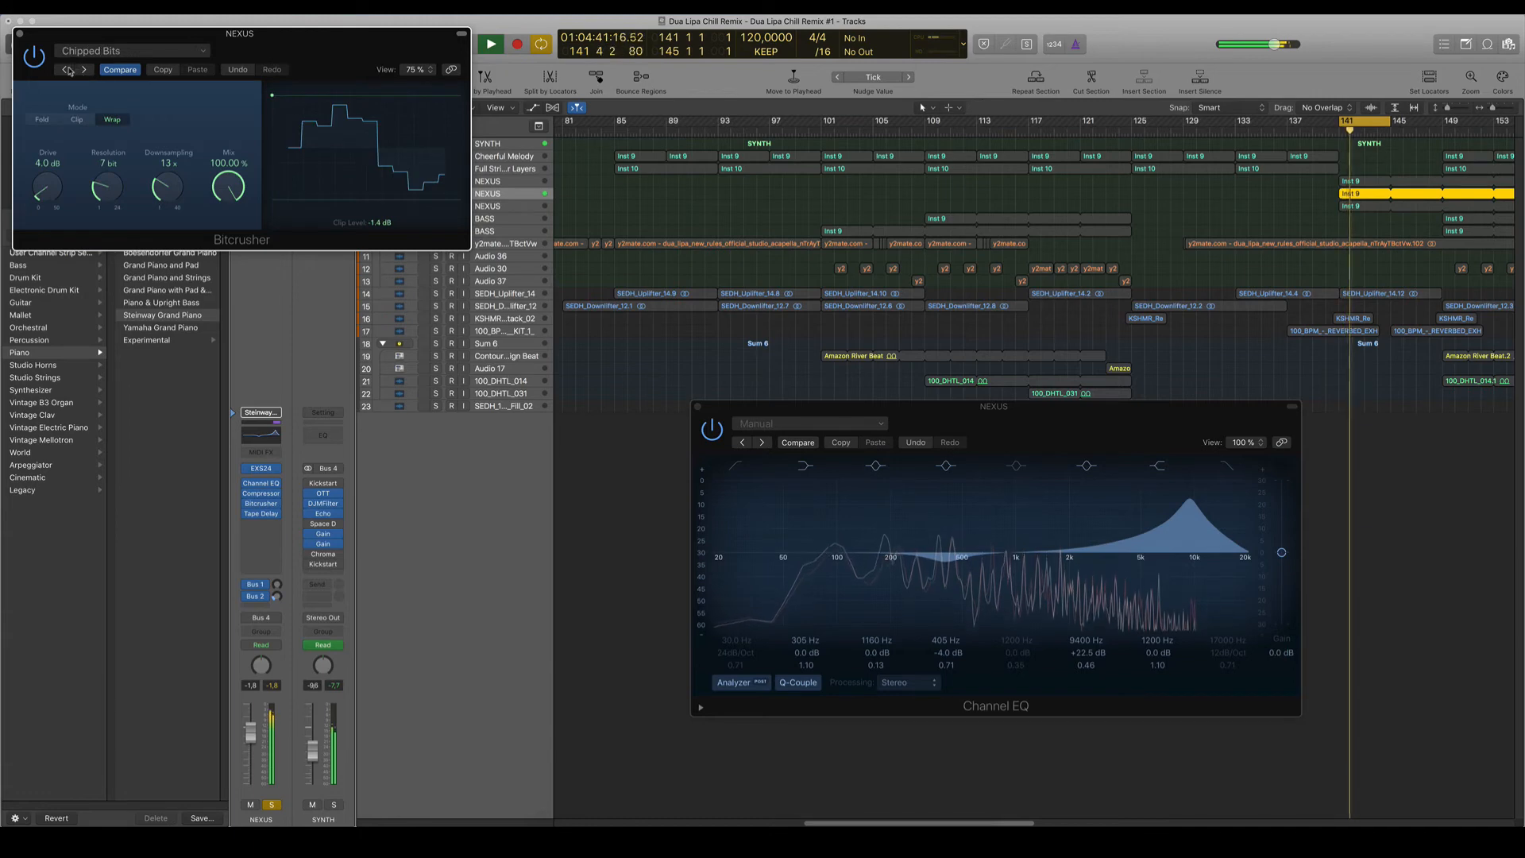
pyautogui.click(64, 70)
# - Set the piano Channel EQ's 9400 Hz boost to +19.5 dB, compare it with the original NEXUS track and close both effects
pyautogui.moveTo(72, 38); pyautogui.dragTo(230, 312)
pyautogui.moveTo(1087, 653); pyautogui.dragTo(1087, 661)
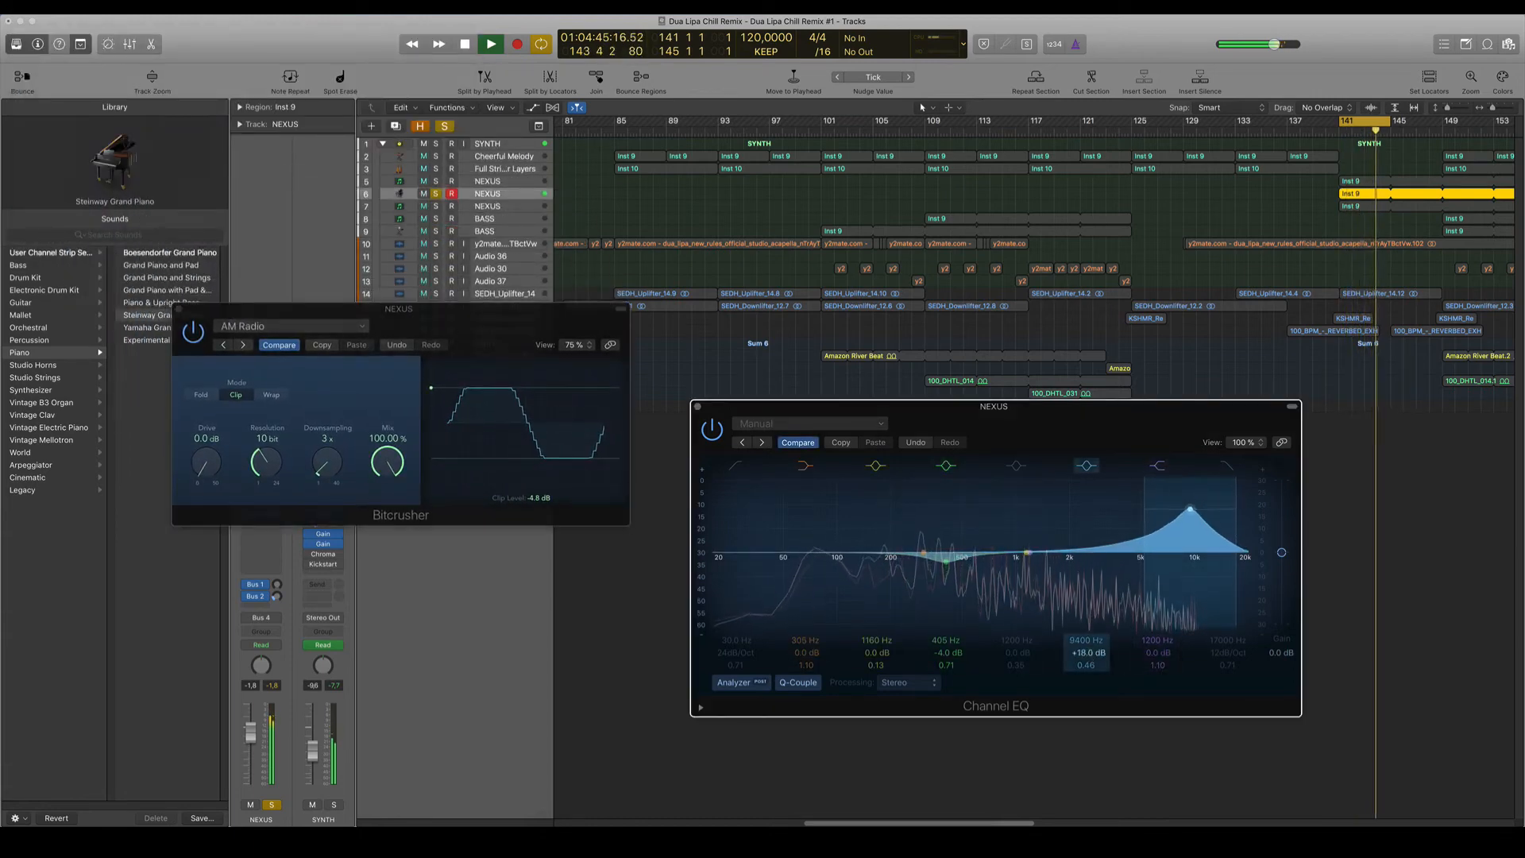
pyautogui.click(435, 182)
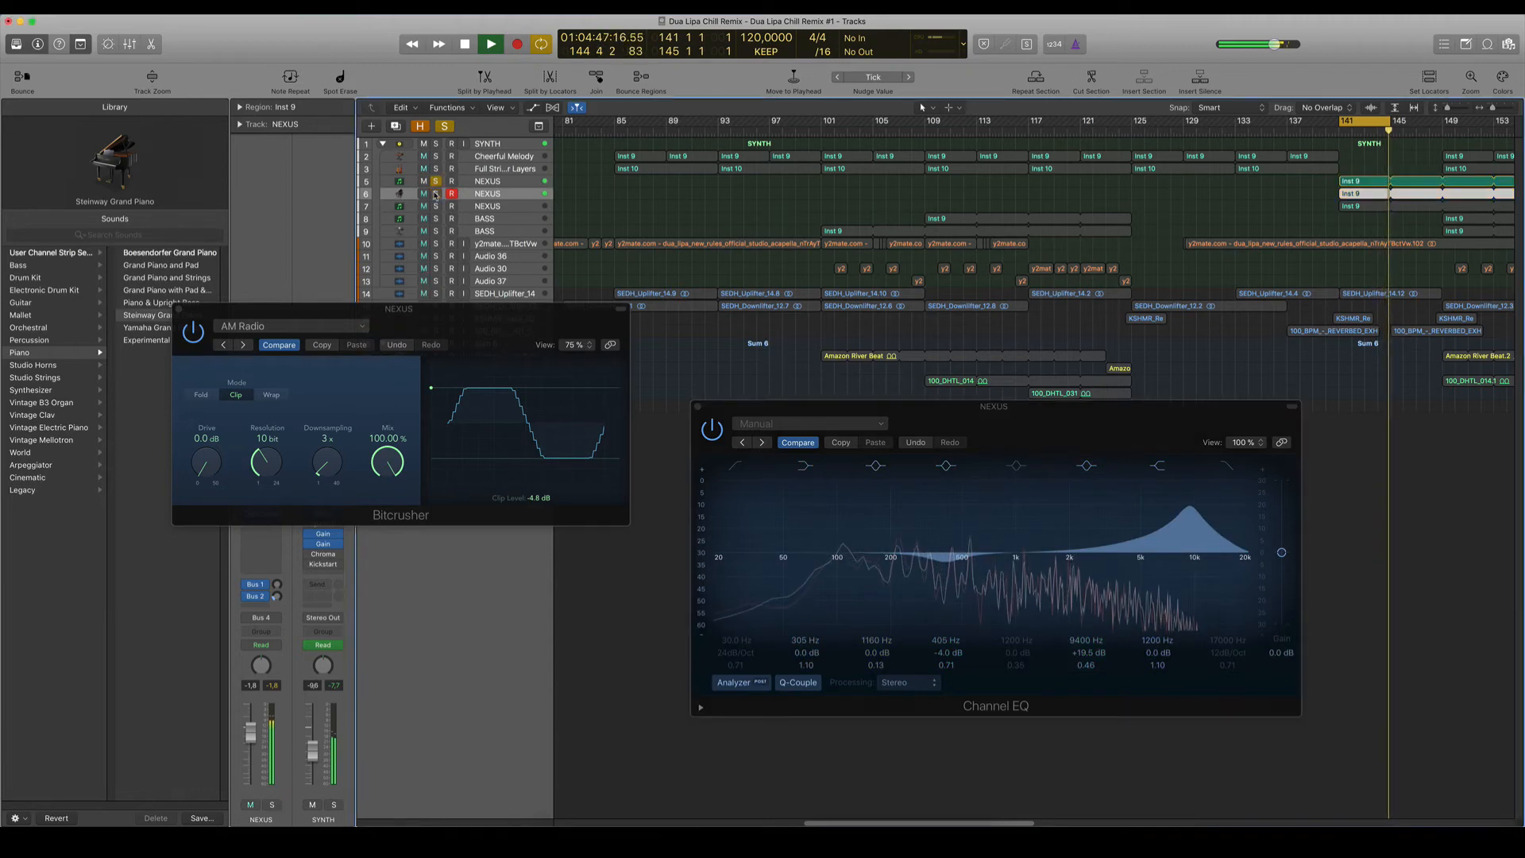
pyautogui.click(436, 182)
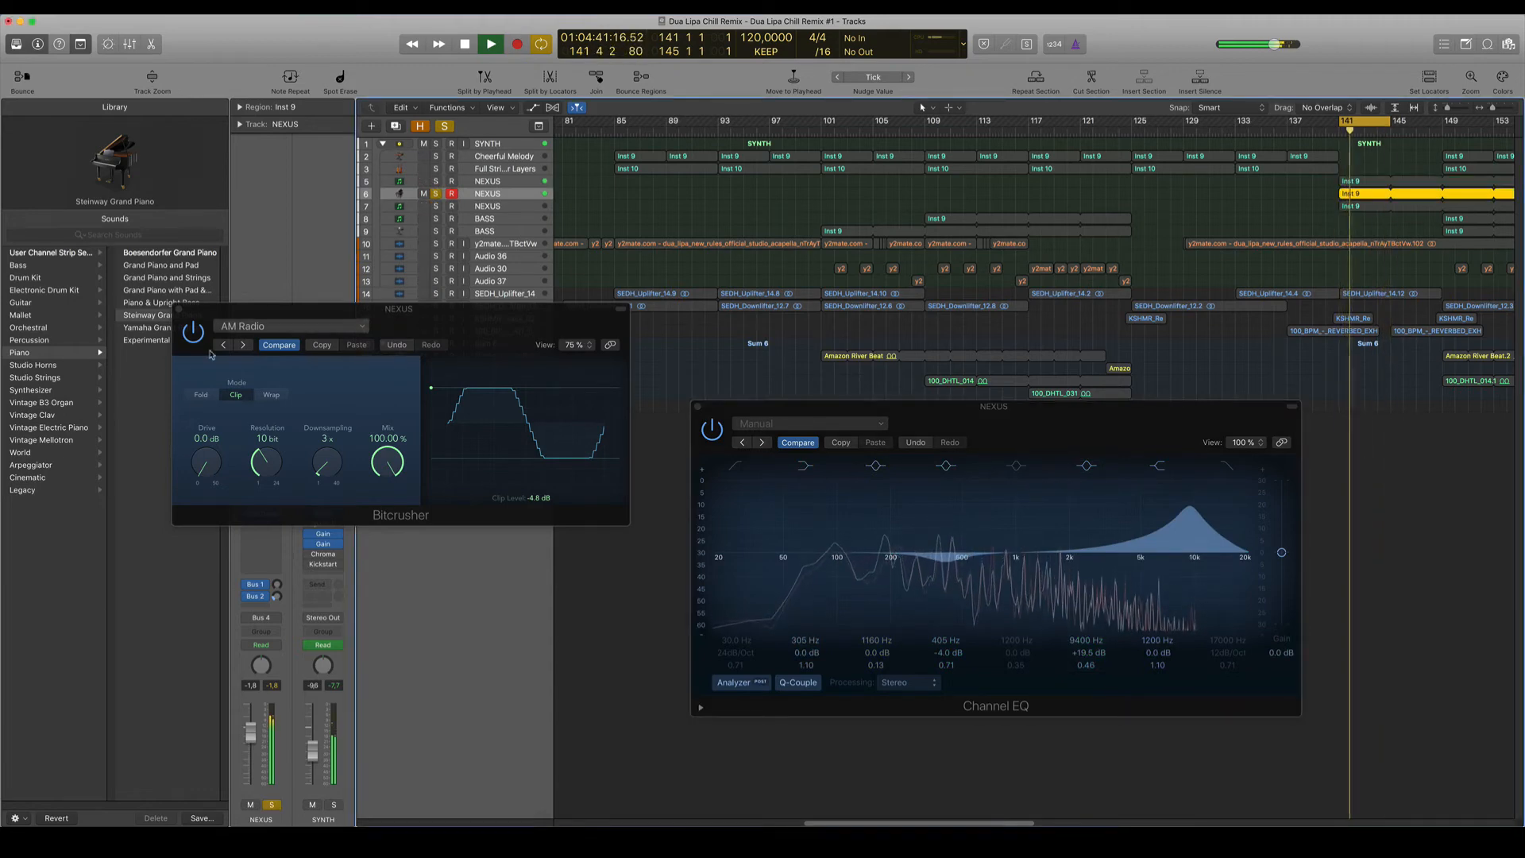
pyautogui.click(180, 309)
pyautogui.click(696, 406)
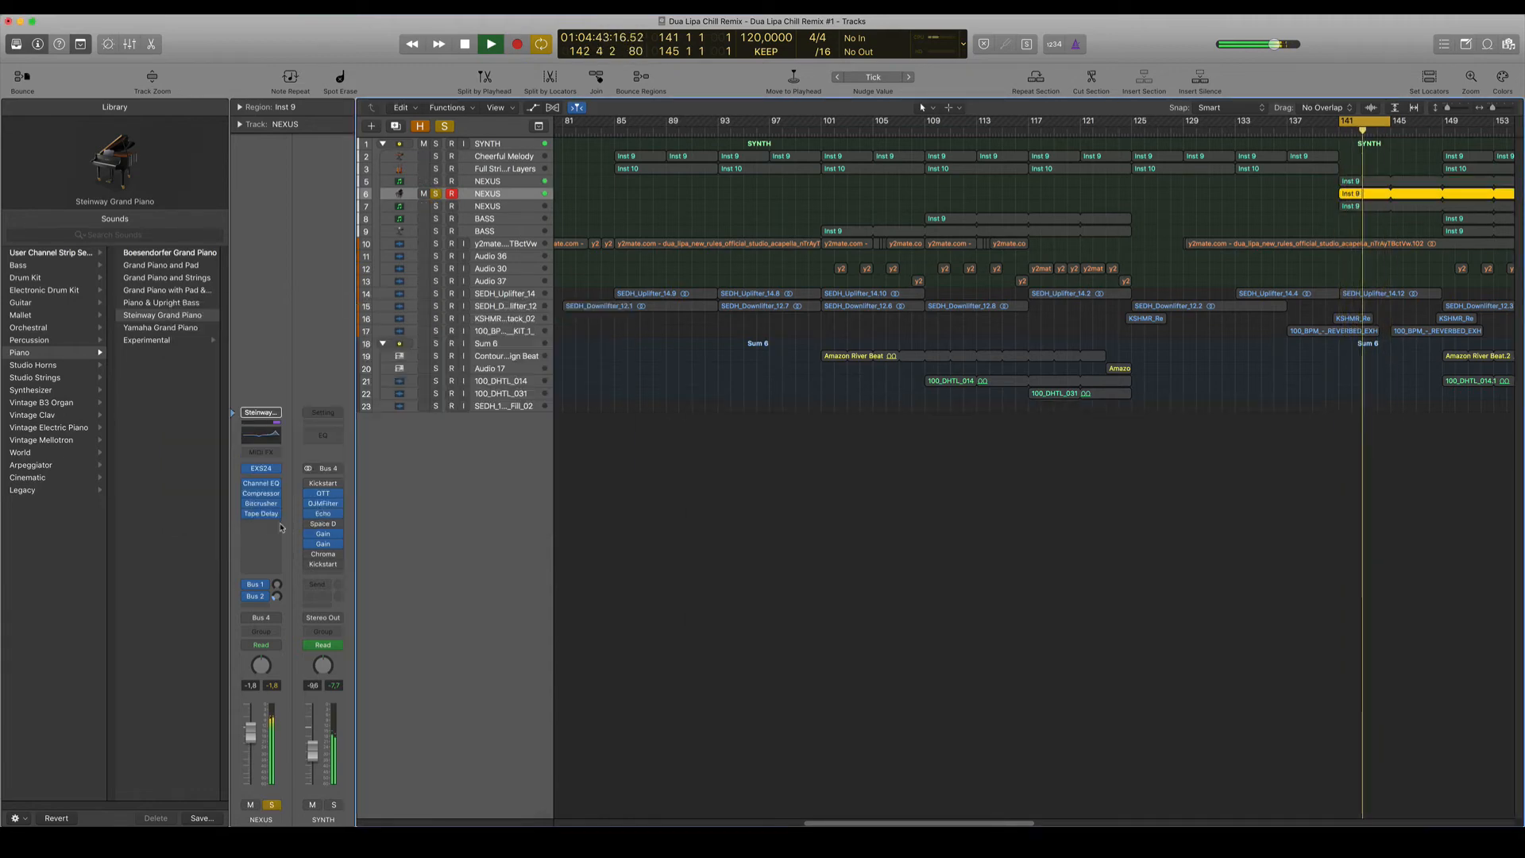
pyautogui.press('space')
pyautogui.click(265, 524)
pyautogui.click(265, 524)
pyautogui.click(262, 532)
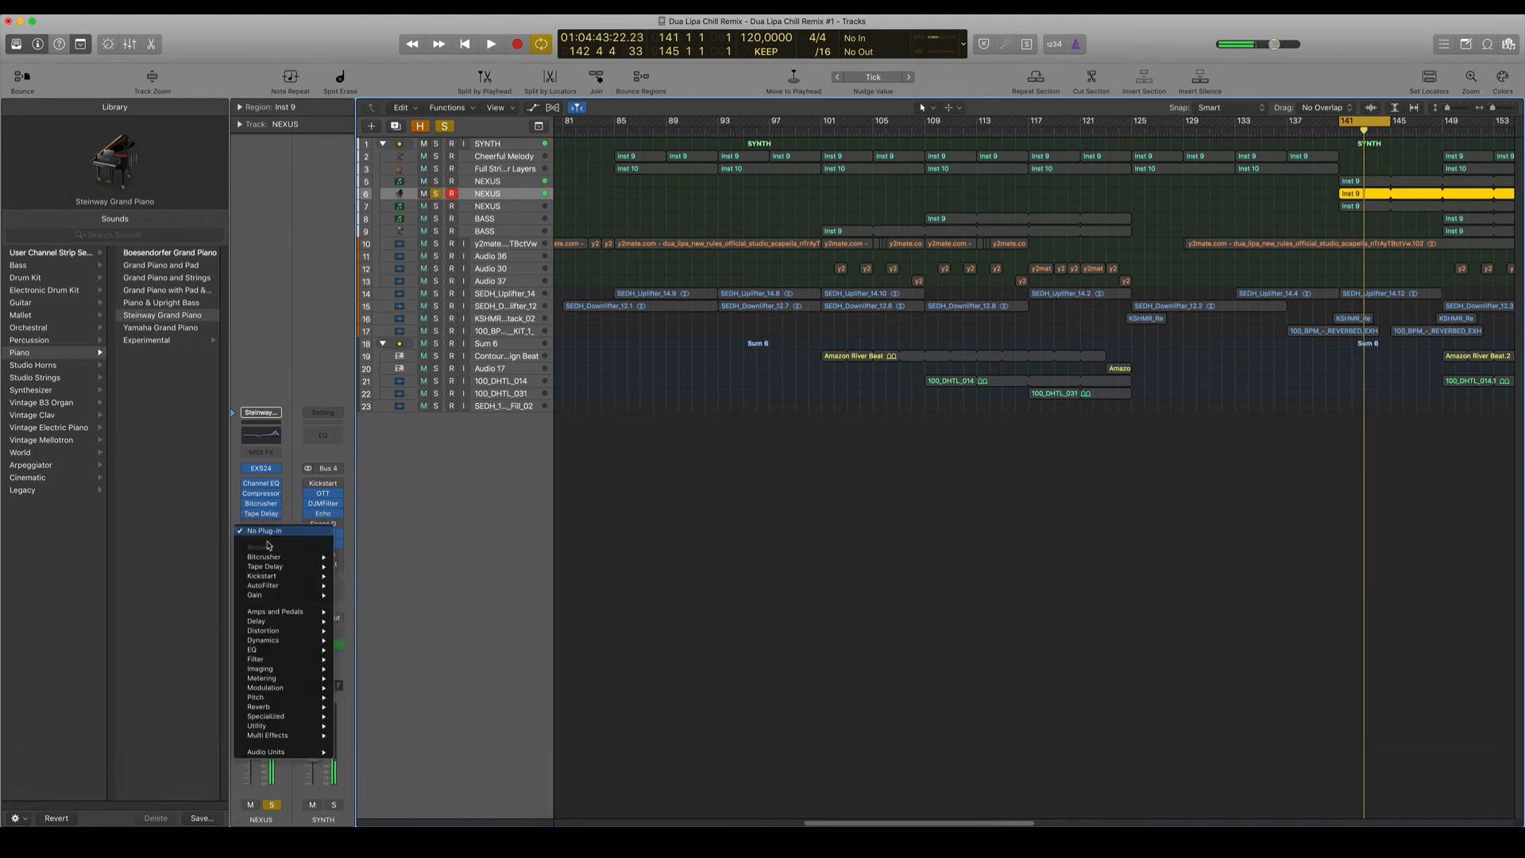
pyautogui.click(344, 707)
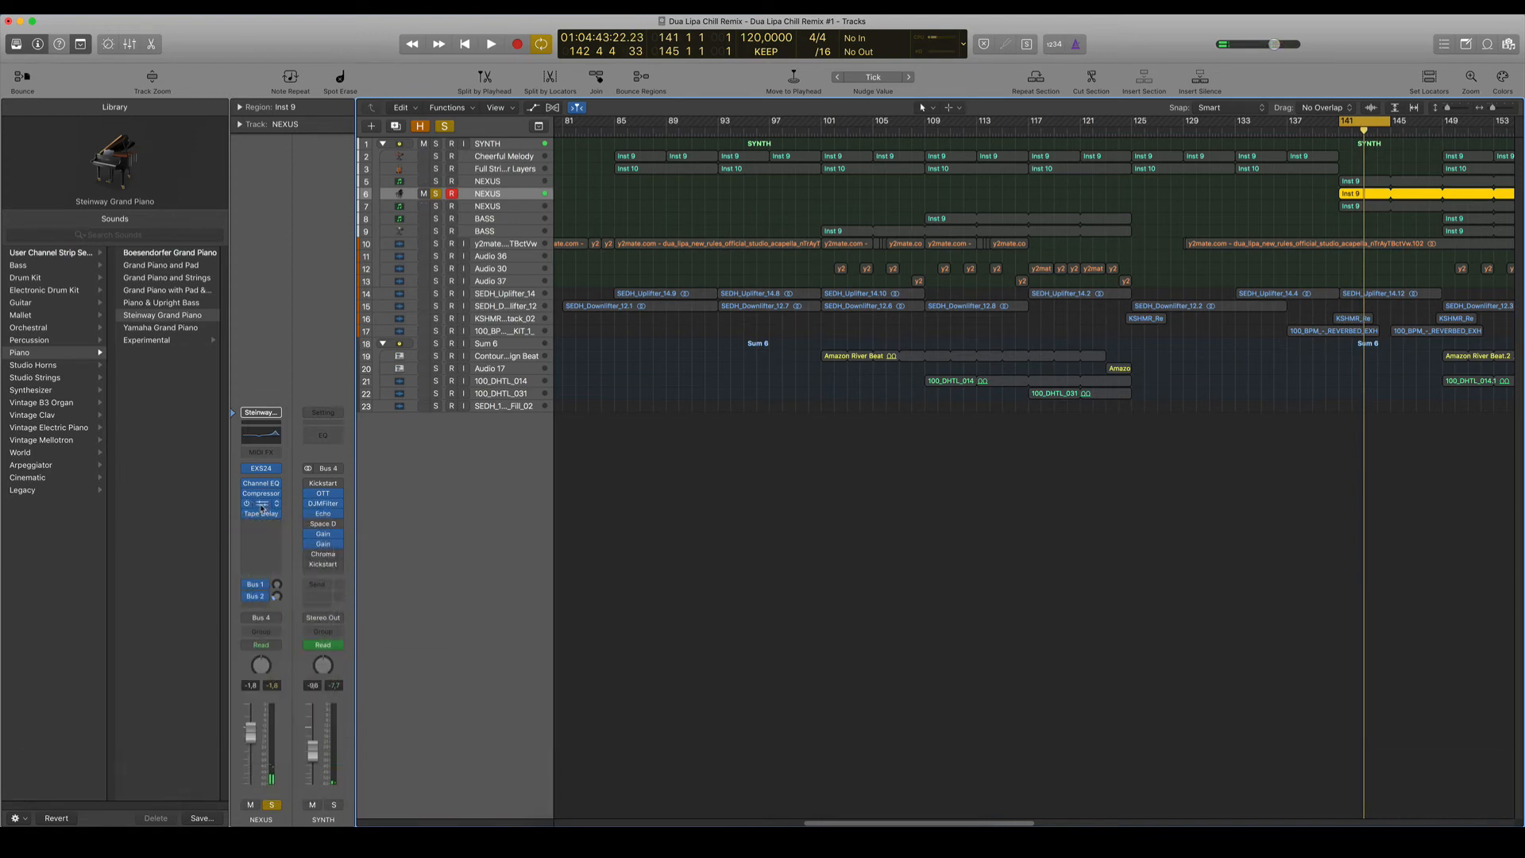
# - Inspect the Bitcrusher's AM Radio settings on the Steinway Grand Piano track and close it
pyautogui.click(263, 508)
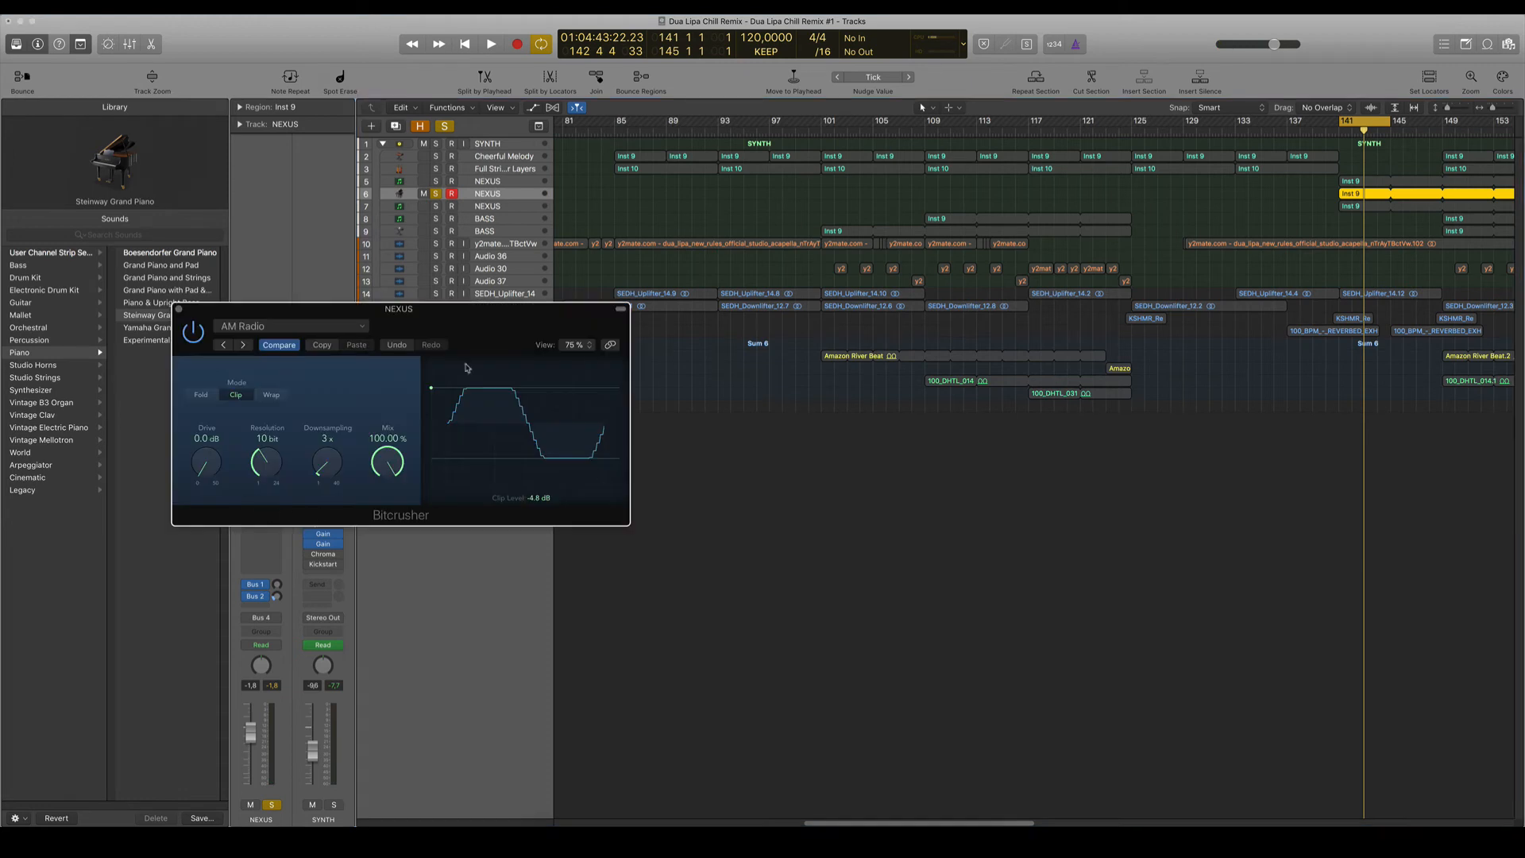
pyautogui.moveTo(198, 321); pyautogui.dragTo(379, 365)
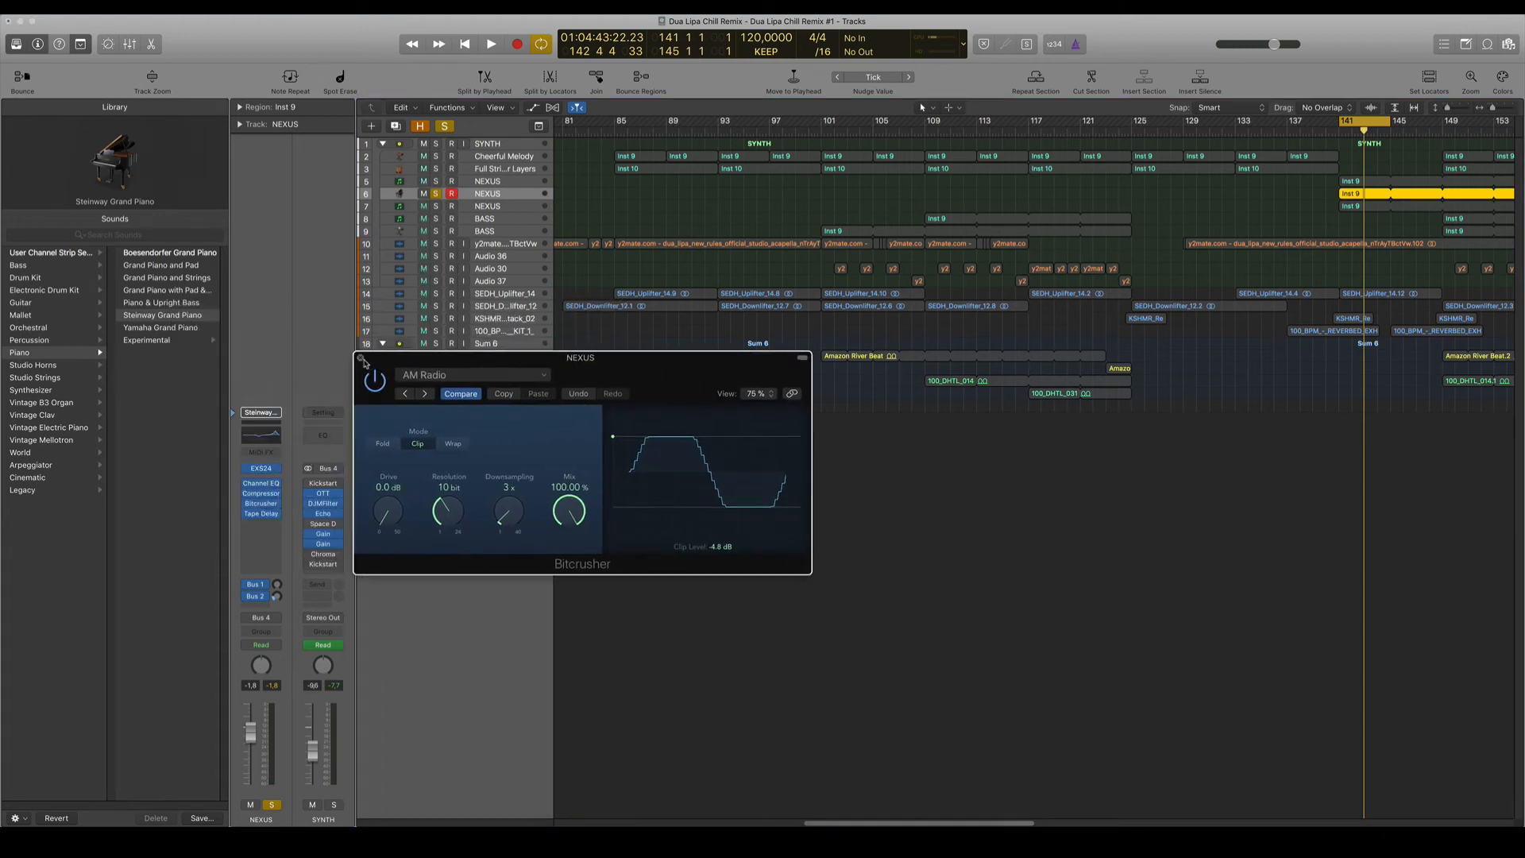
pyautogui.click(362, 358)
# - Insert a Space Designer reverb in the slot below Tape Delay on the Steinway Grand Piano track
pyautogui.click(266, 533)
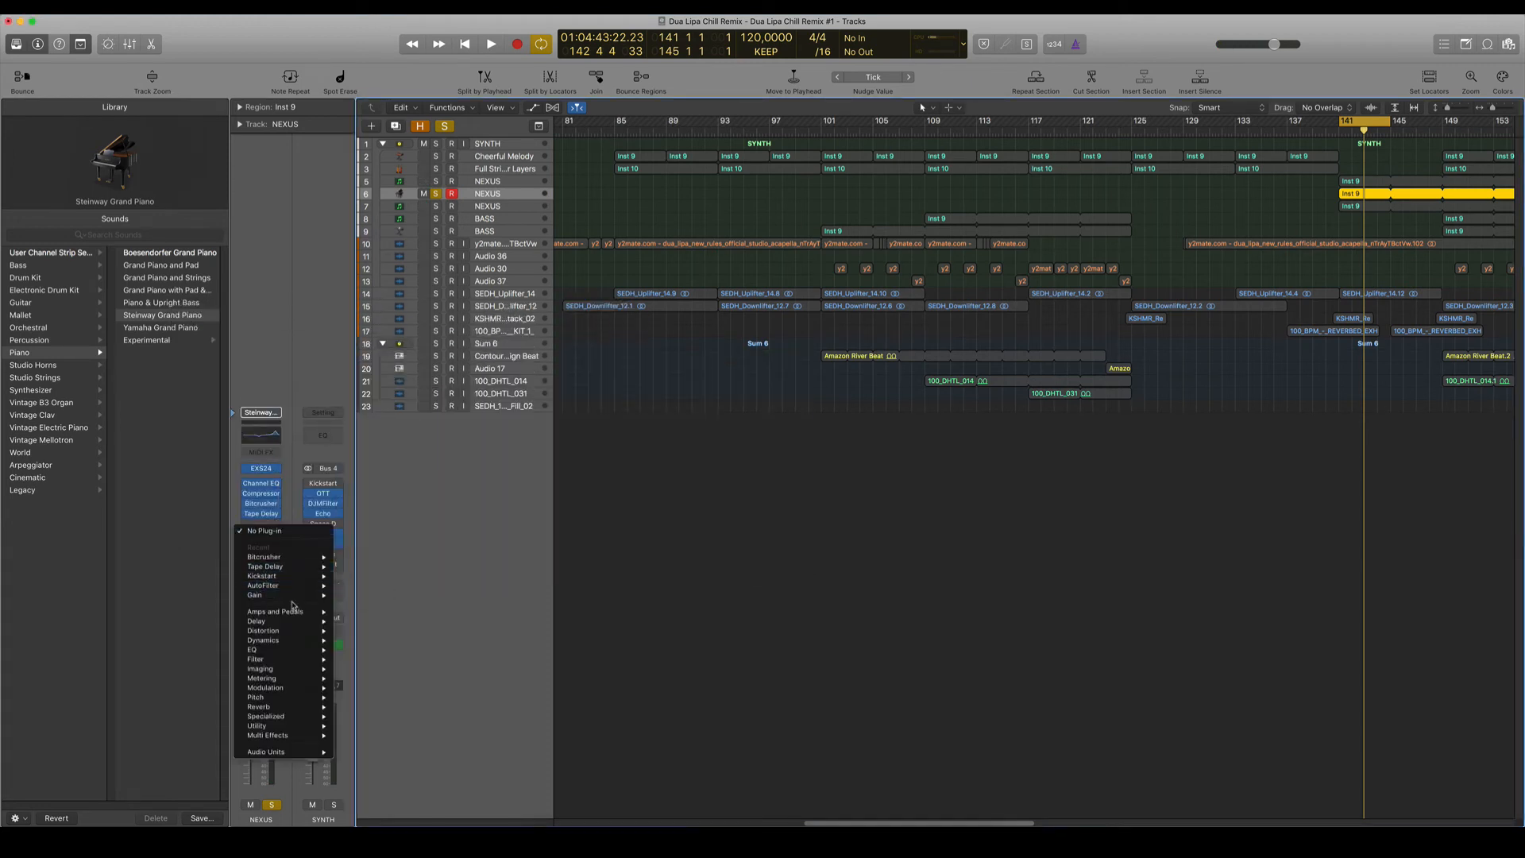
pyautogui.moveTo(307, 706)
pyautogui.moveTo(414, 739)
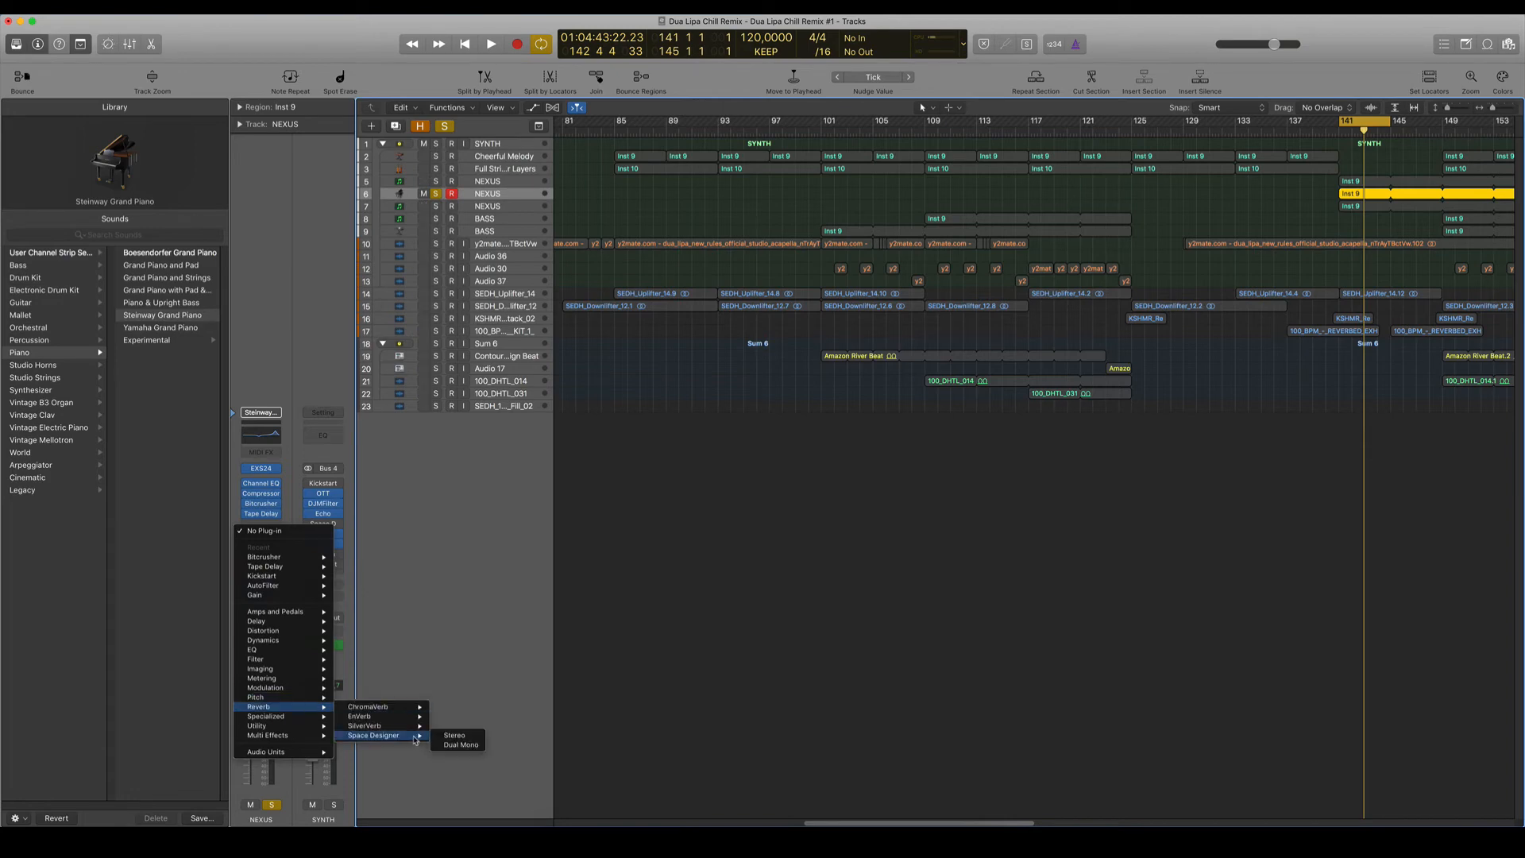
pyautogui.click(410, 738)
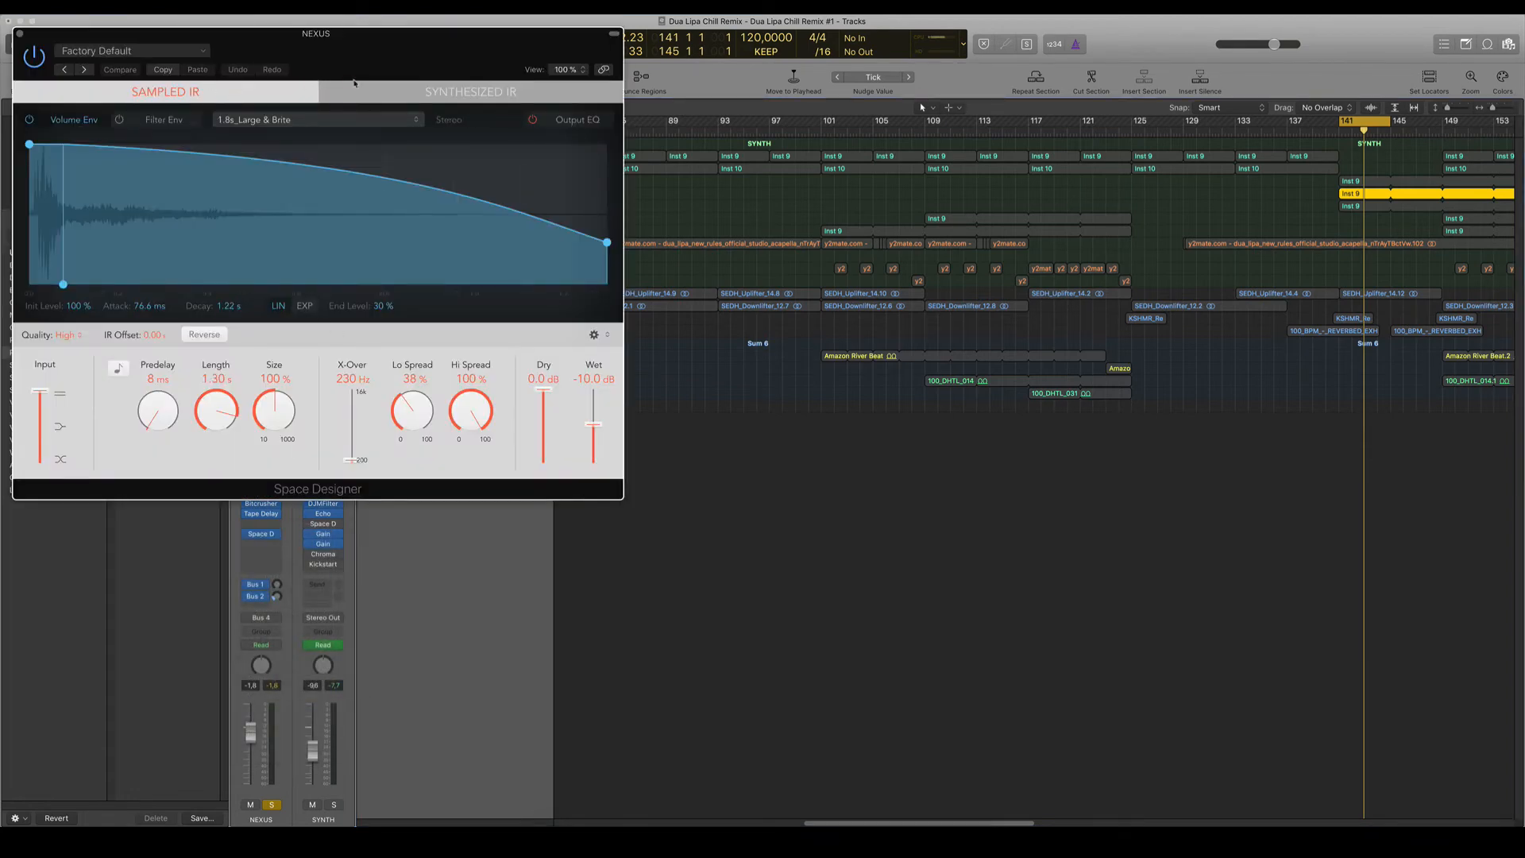
pyautogui.moveTo(354, 83); pyautogui.dragTo(737, 155)
# - Set the Space Designer wet level to -16.5 dB while playing the piano loop and close the reverb
pyautogui.moveTo(978, 505); pyautogui.dragTo(978, 516)
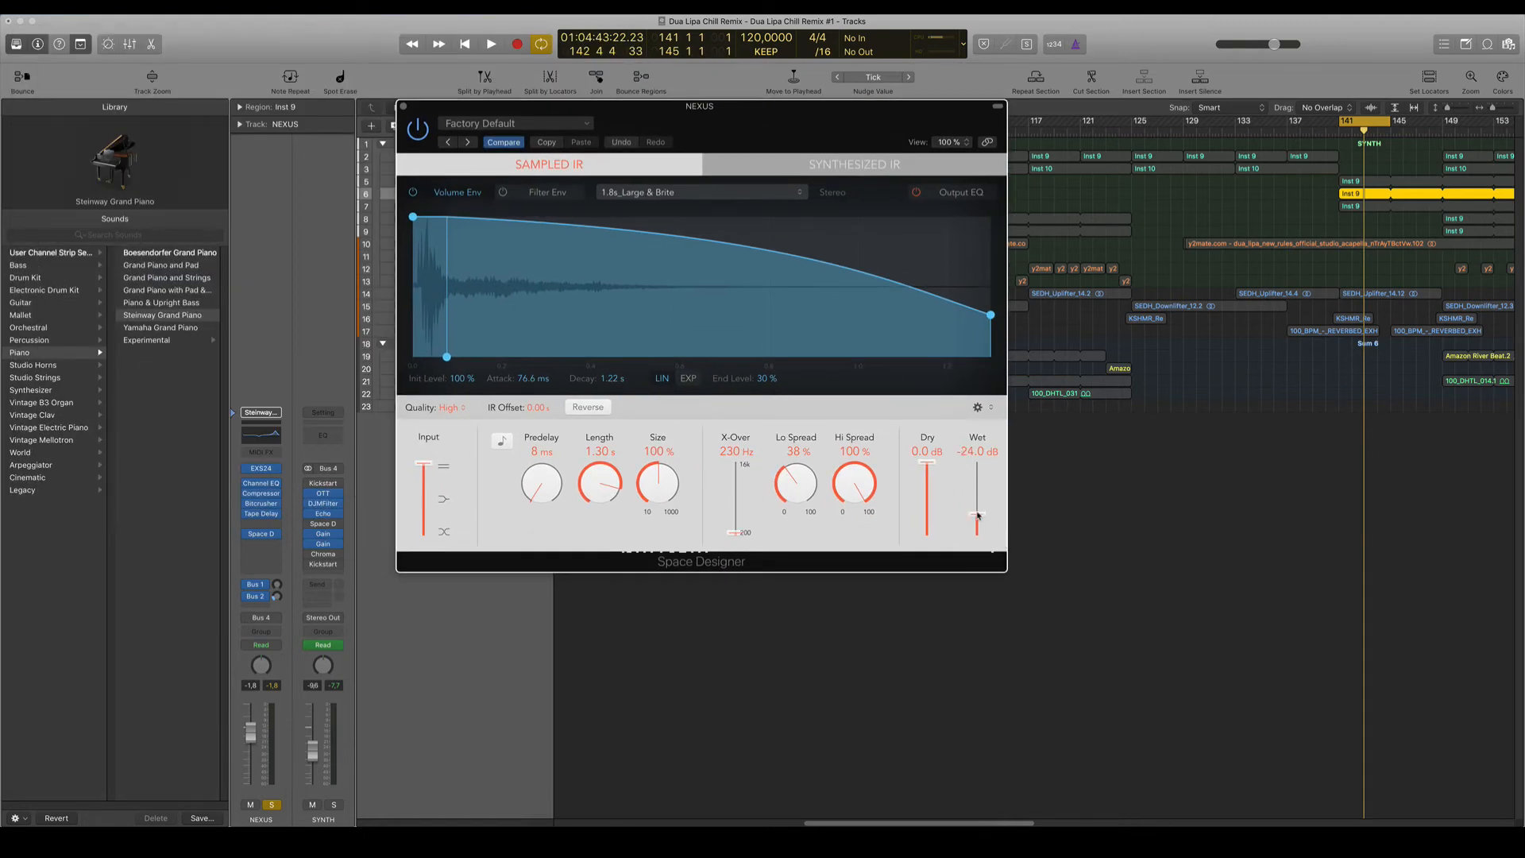
pyautogui.moveTo(690, 108); pyautogui.dragTo(748, 214)
pyautogui.press('space')
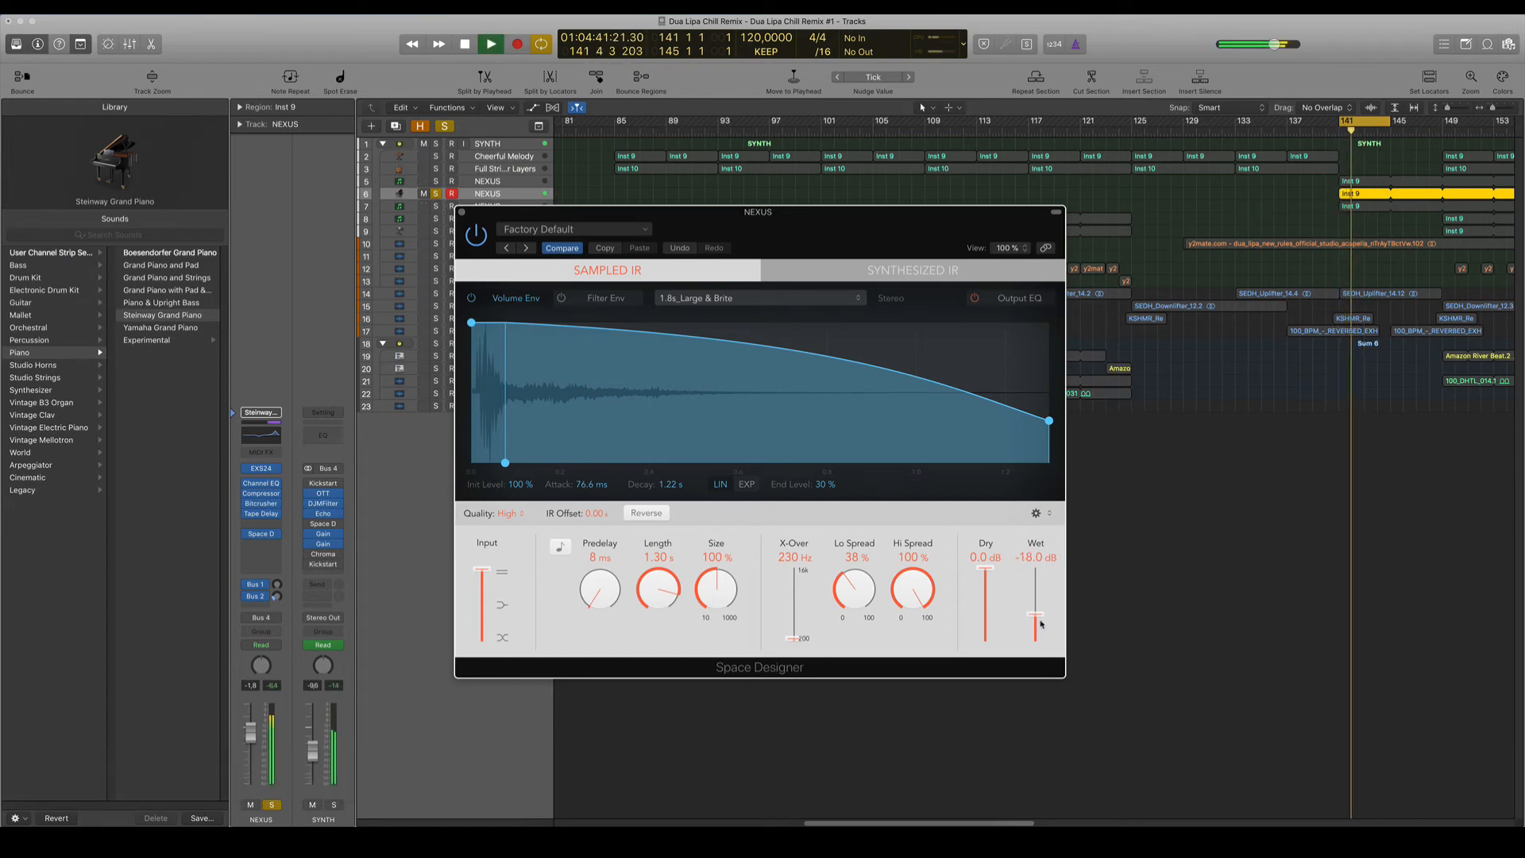
pyautogui.moveTo(1035, 628); pyautogui.dragTo(1059, 614)
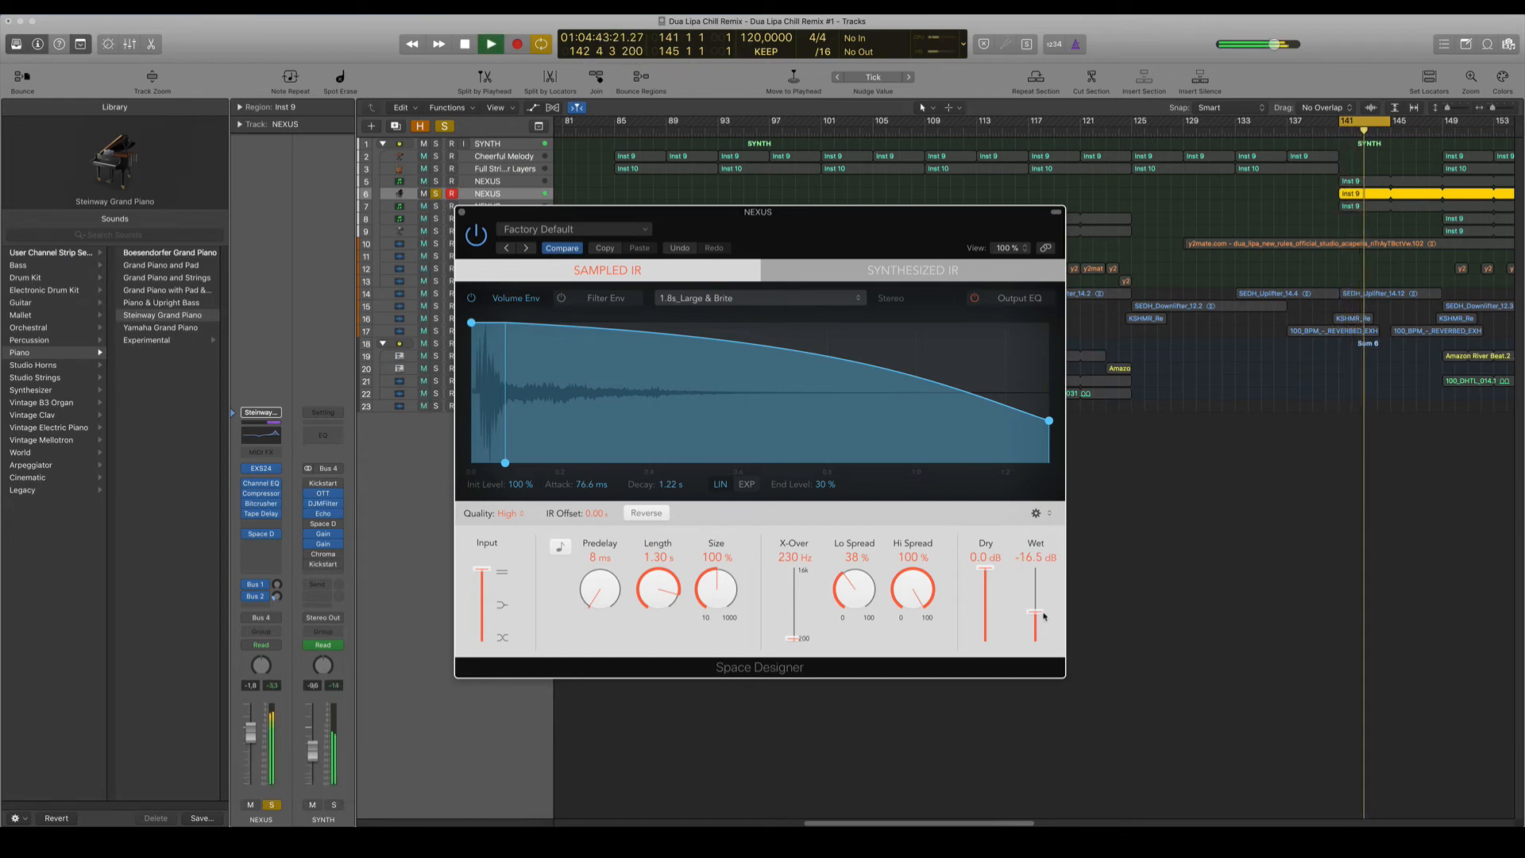
pyautogui.press('space')
pyautogui.click(462, 213)
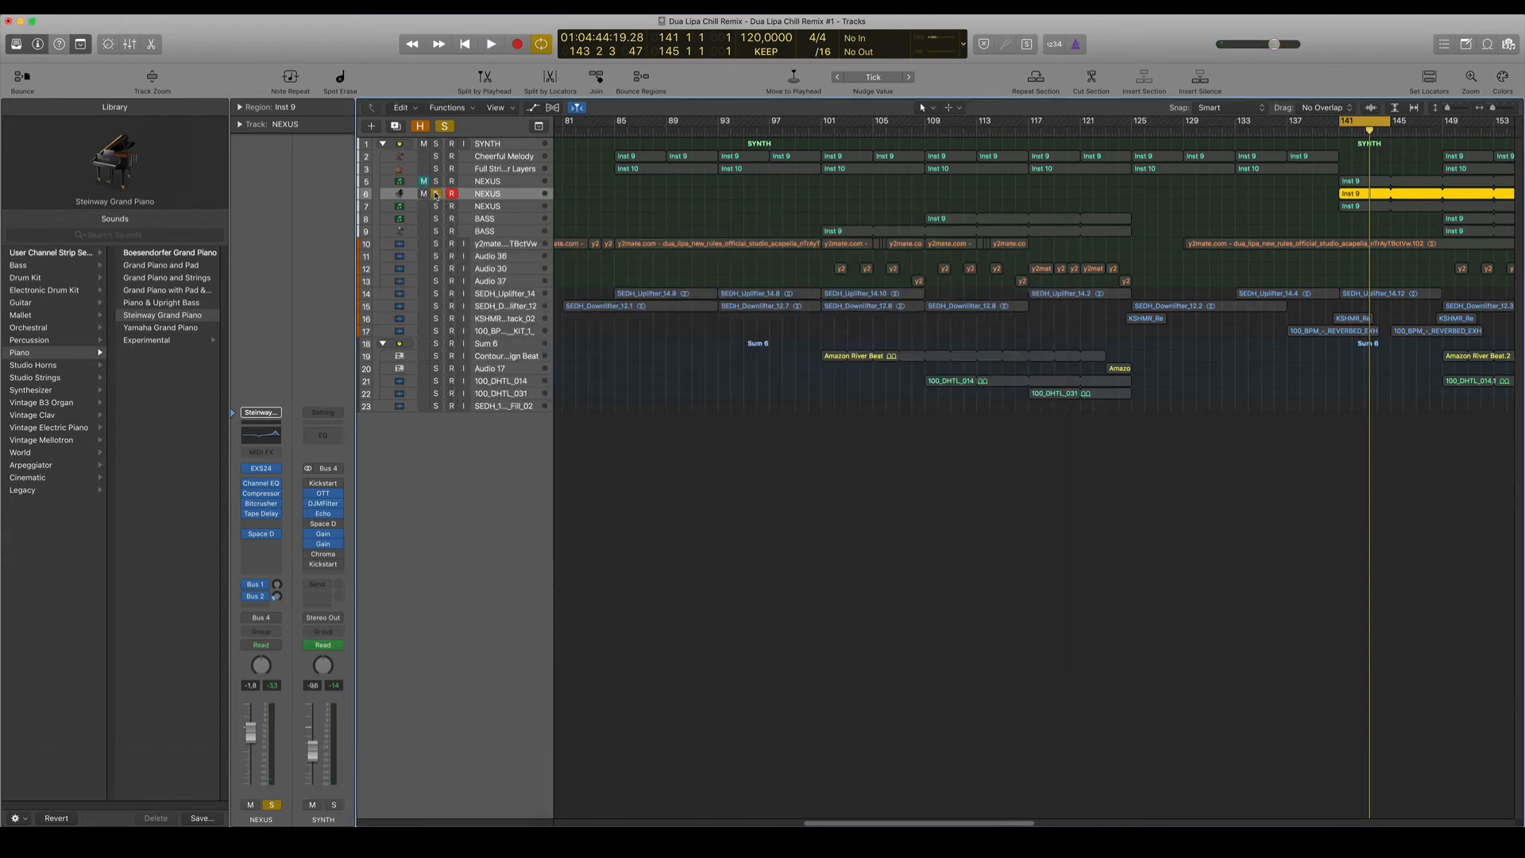
# - Unsolo the Steinway piano track and play the looped section with the full arrangement, selecting the acapella track
pyautogui.click(435, 194)
pyautogui.press('space')
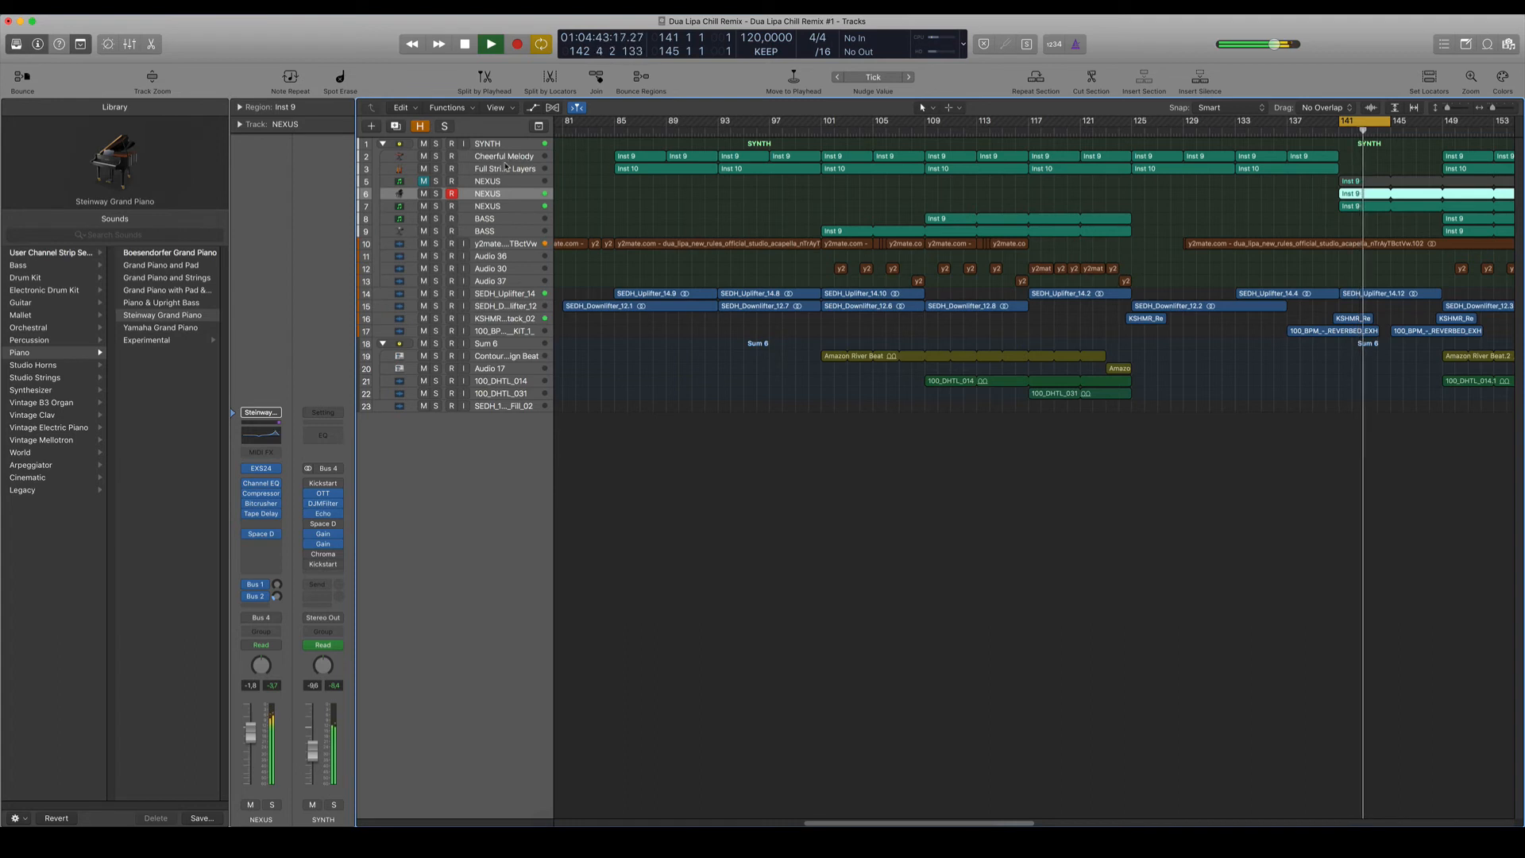
pyautogui.press('space')
pyautogui.click(500, 243)
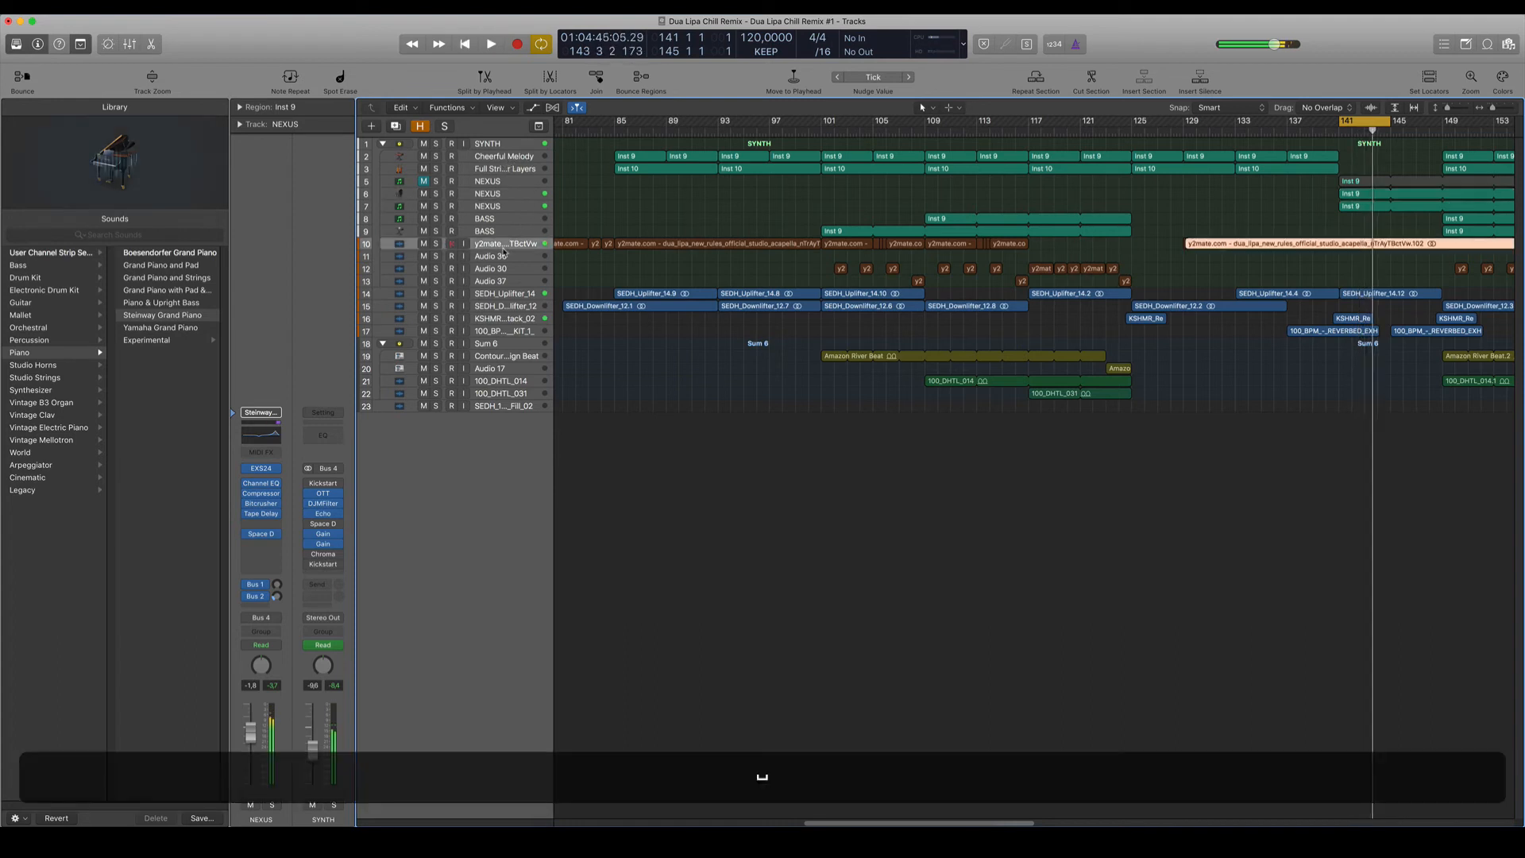
pyautogui.press('space')
pyautogui.click(774, 481)
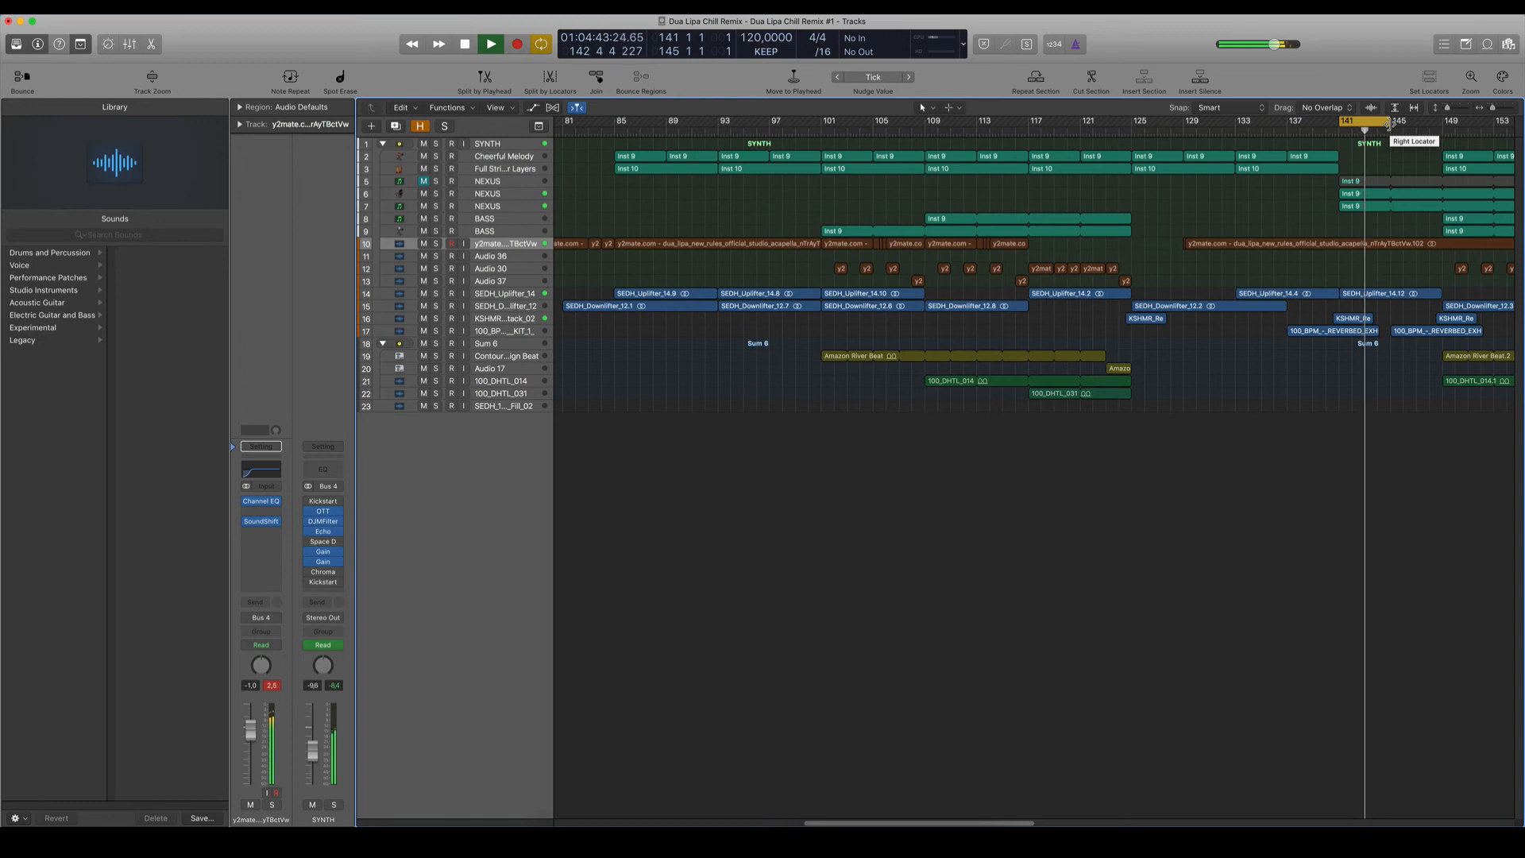
pyautogui.press('space')
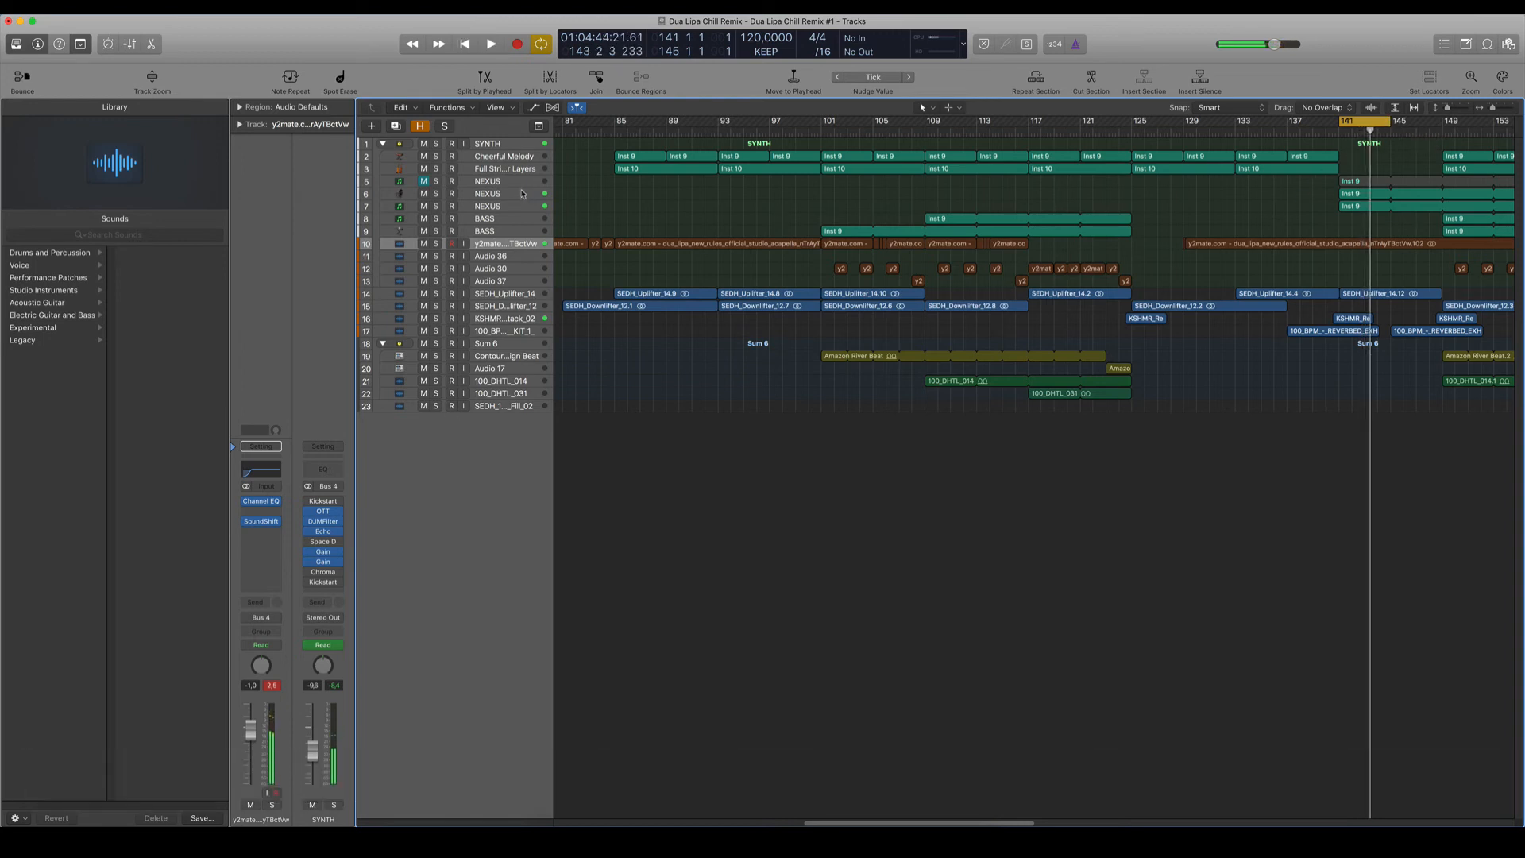
# - Delete the muted original NEXUS track and rename the Steinway Grand Piano track as PIANO
pyautogui.click(473, 183)
pyautogui.rightClick(477, 182)
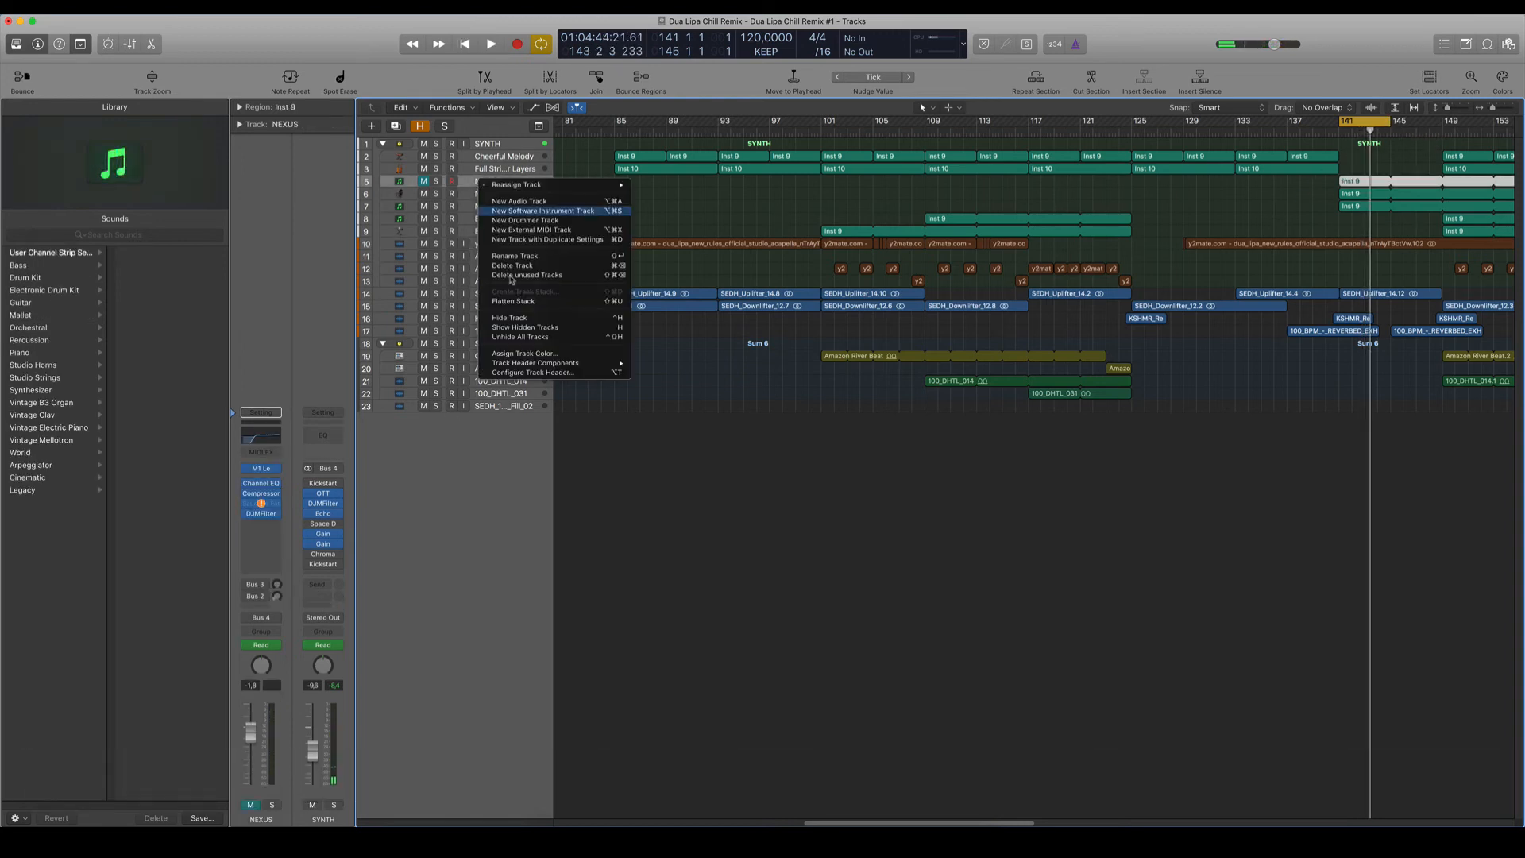
pyautogui.click(544, 266)
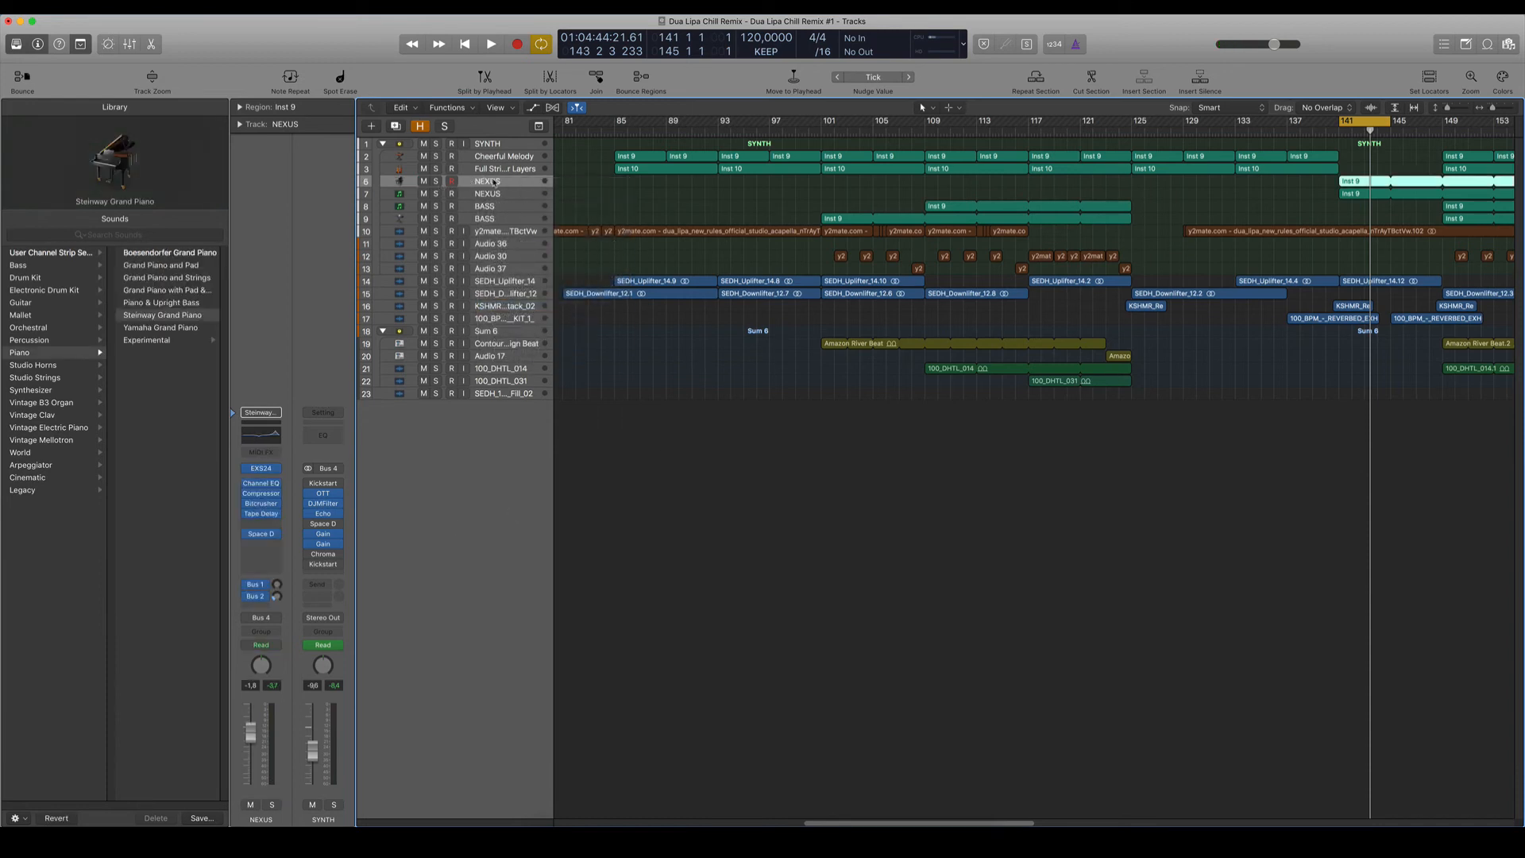
pyautogui.write('PIANO')
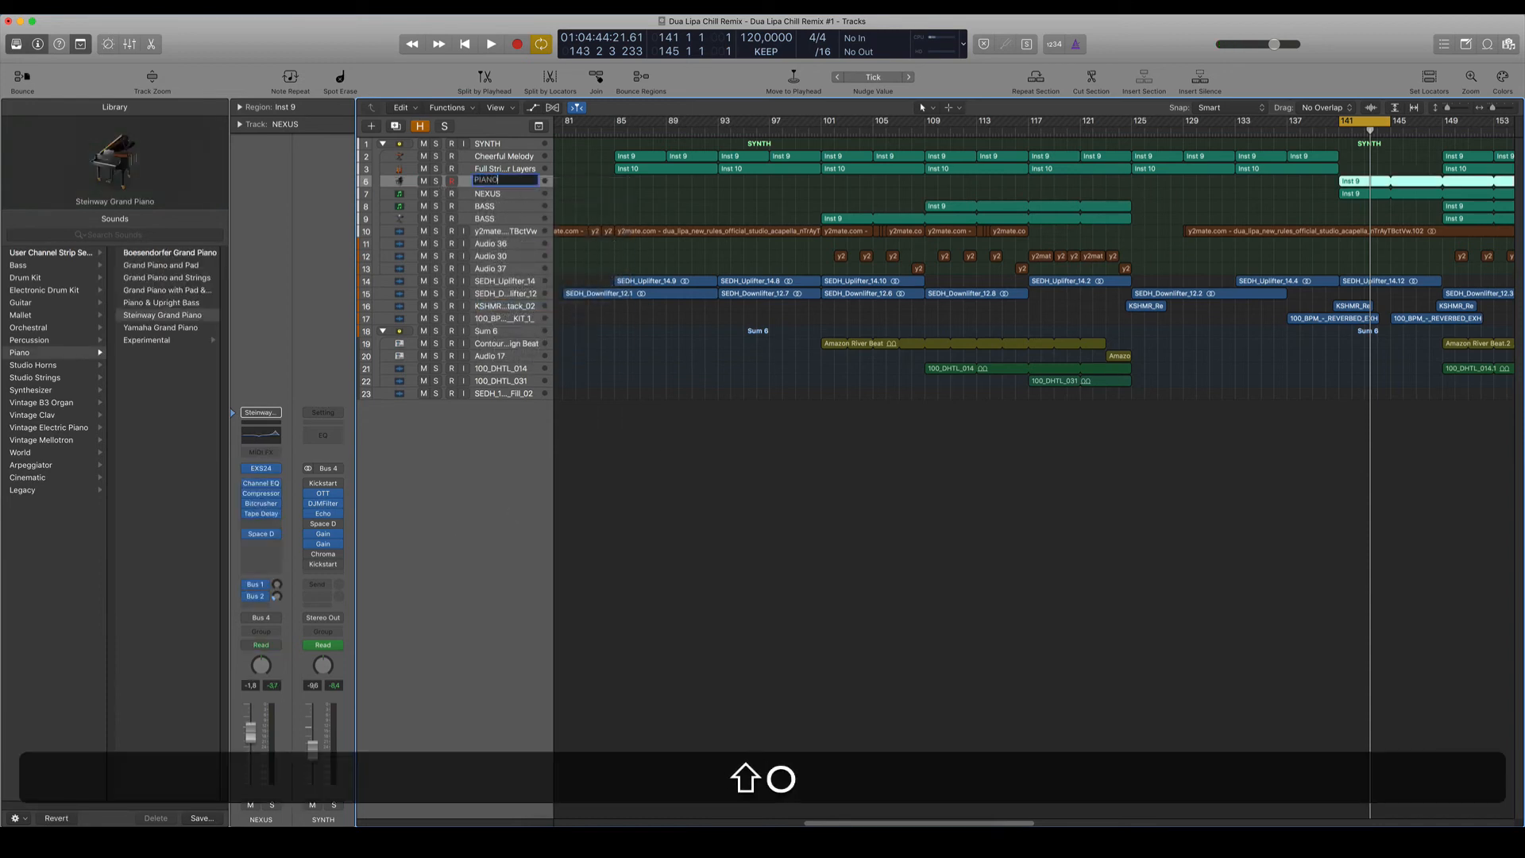
pyautogui.hotkey('shift', 'Return')
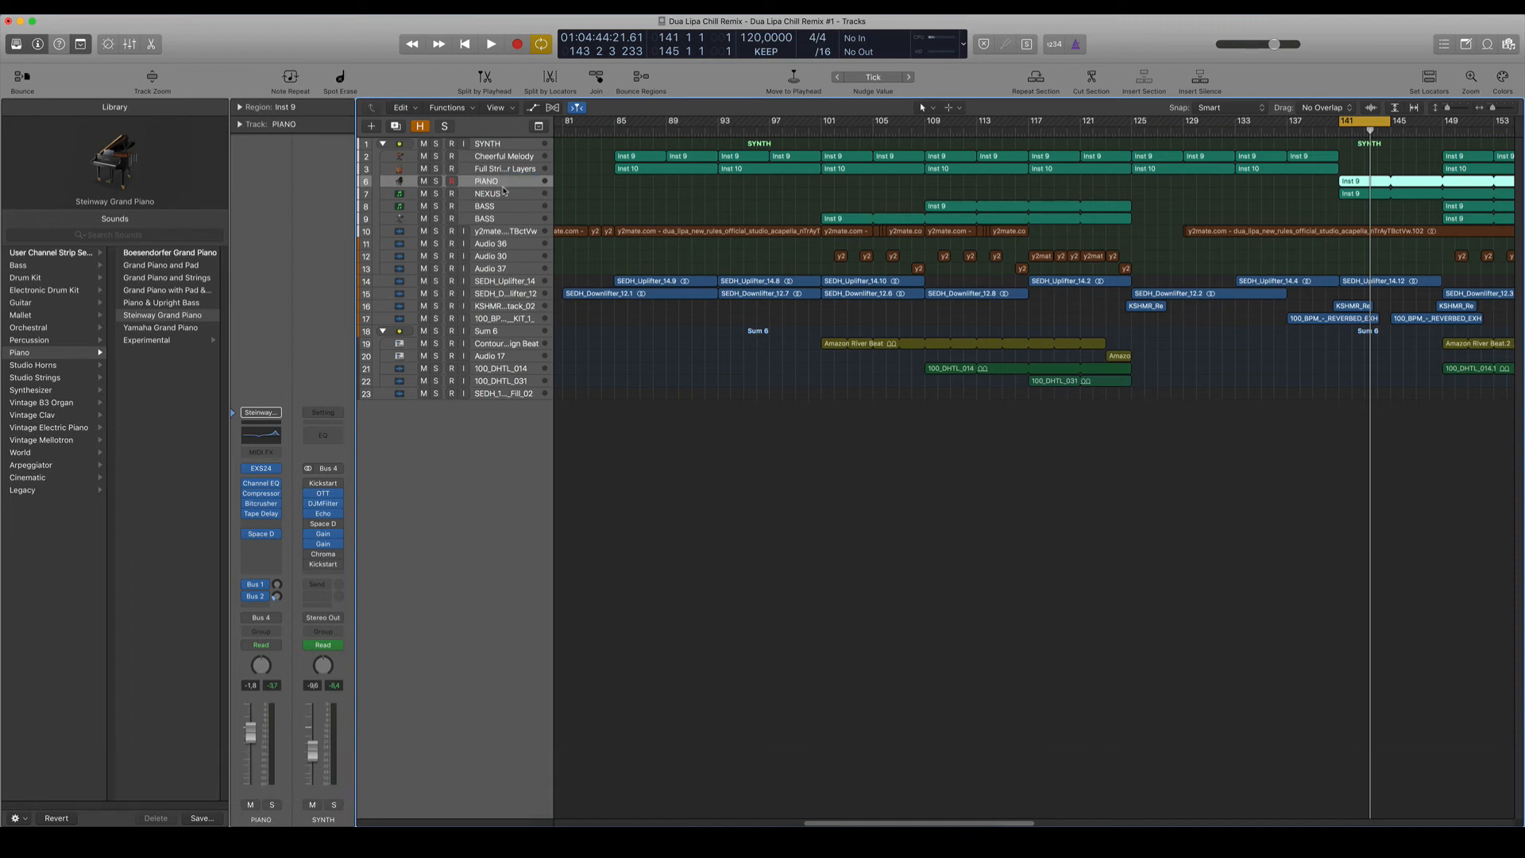
# - Solo the remaining NEXUS track, which uses Spire, and listen to it from bar 141
pyautogui.click(486, 194)
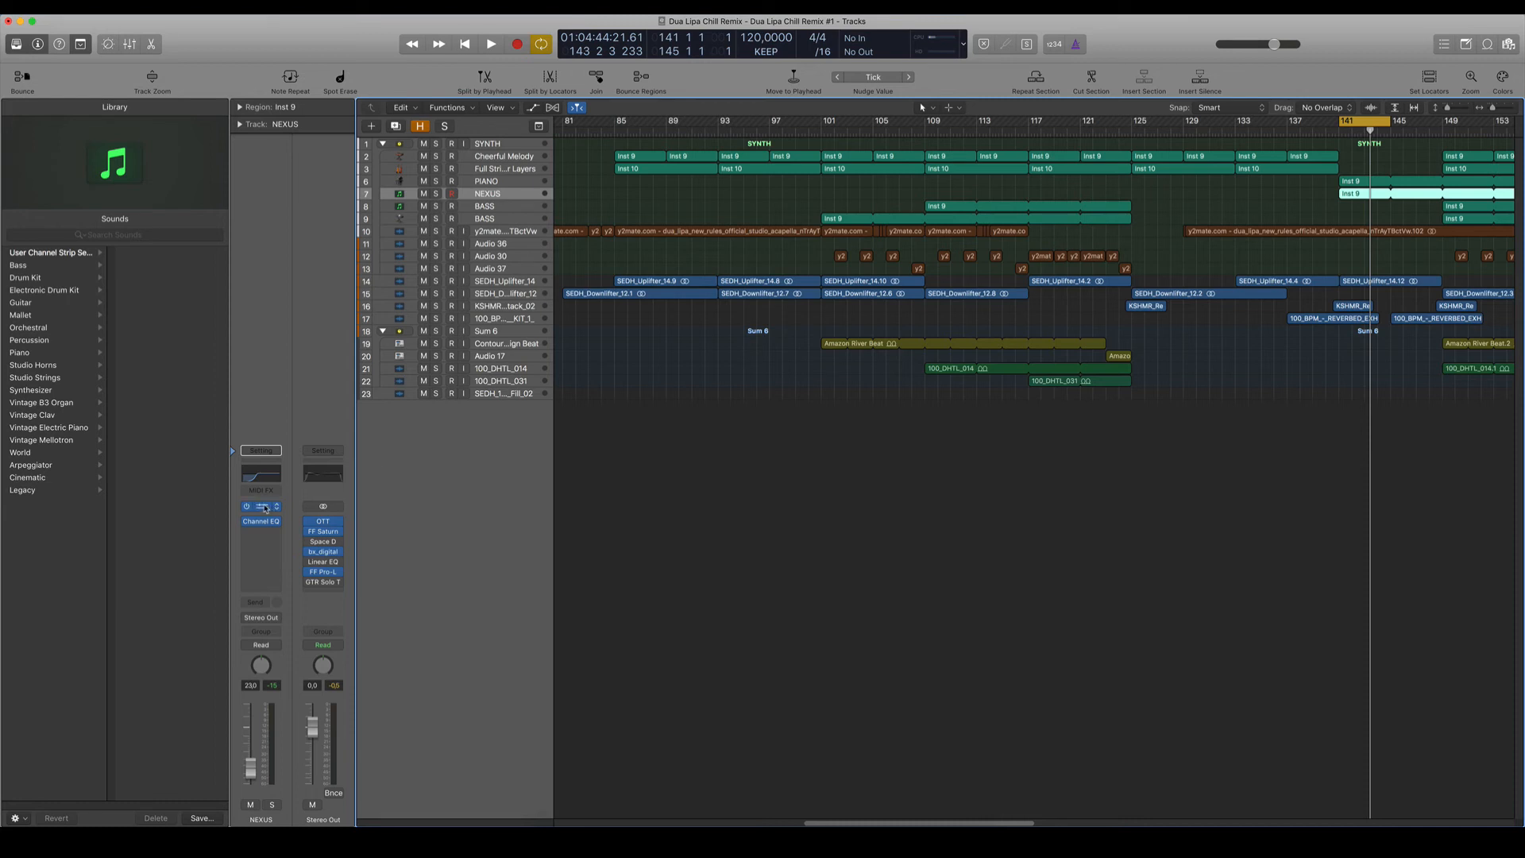
pyautogui.click(436, 195)
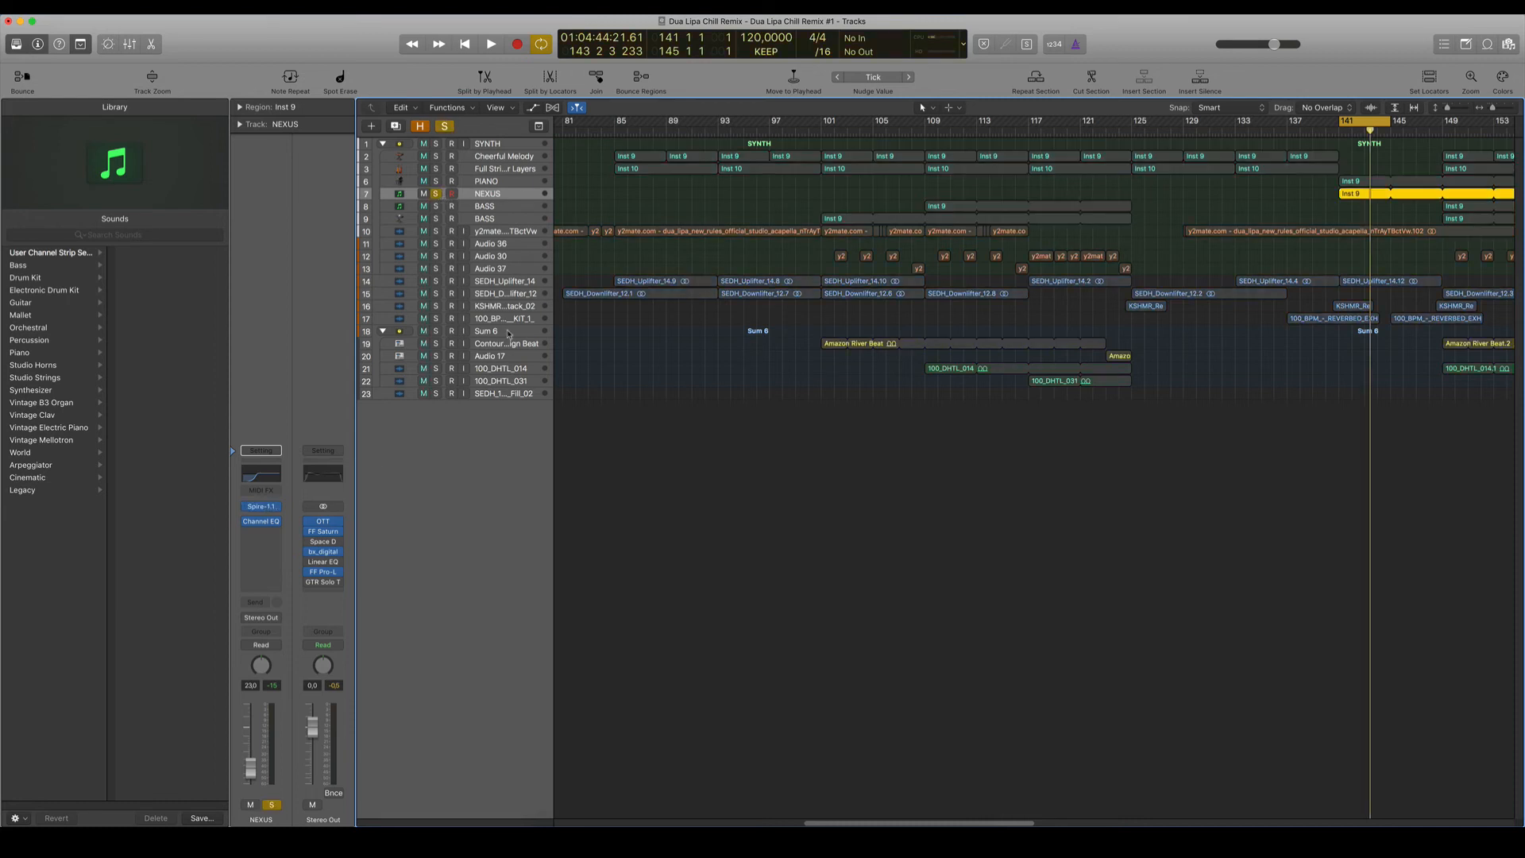
pyautogui.press('space')
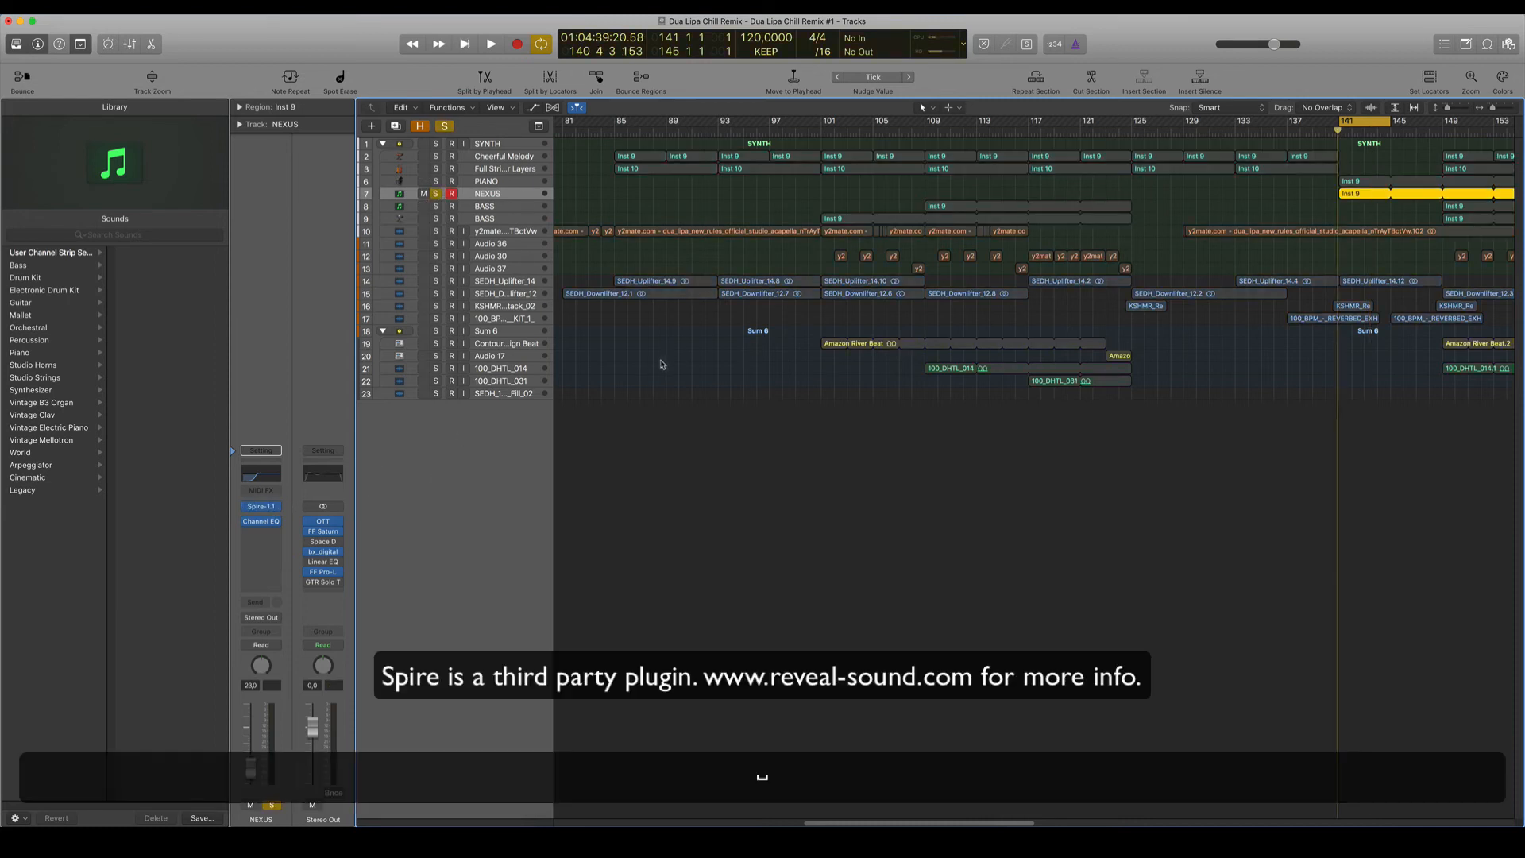
pyautogui.press('space')
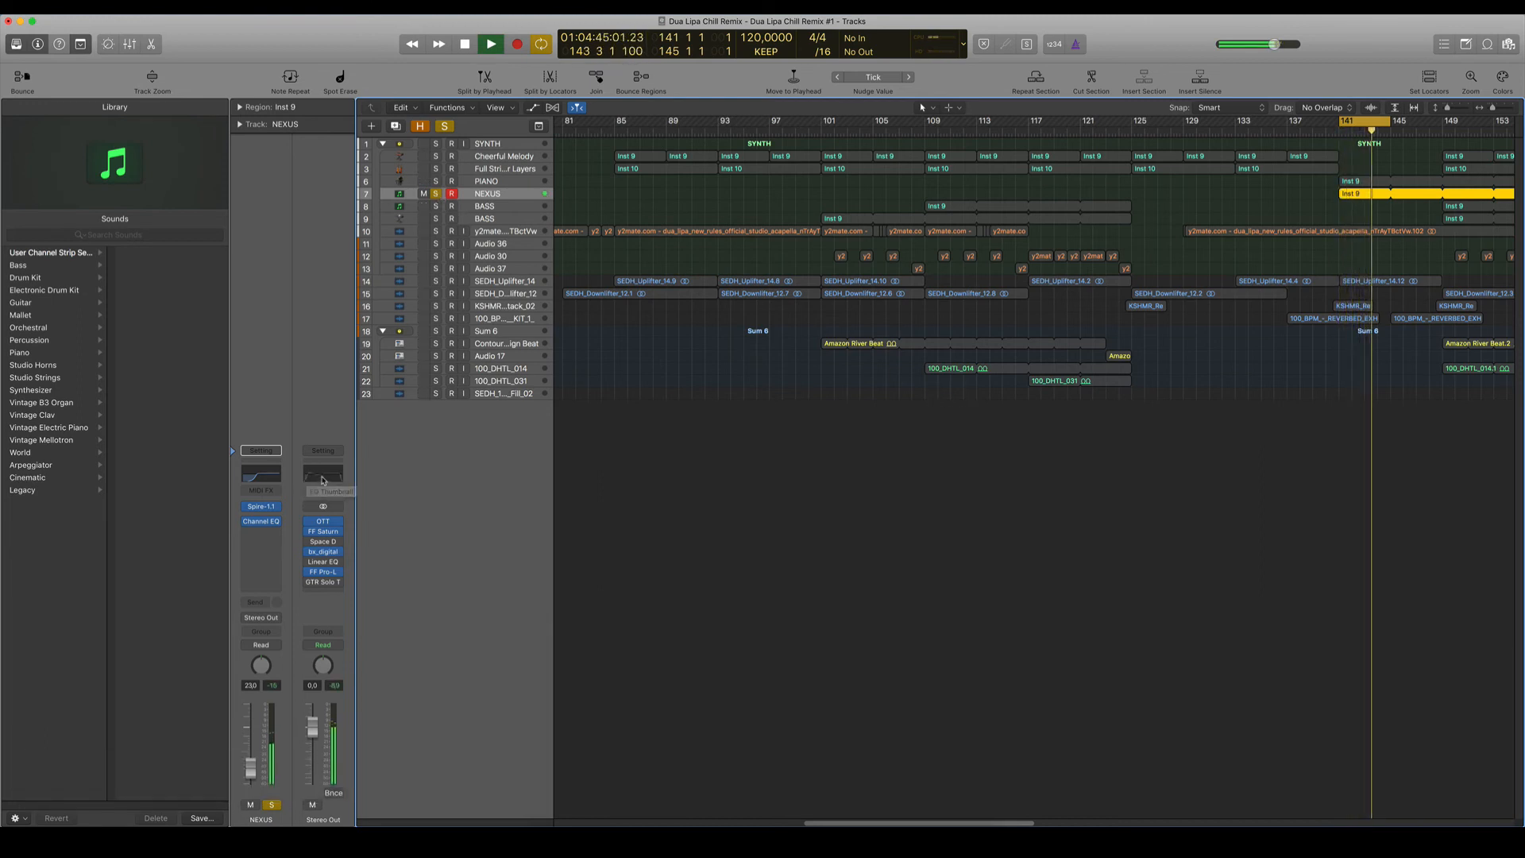
pyautogui.press('space')
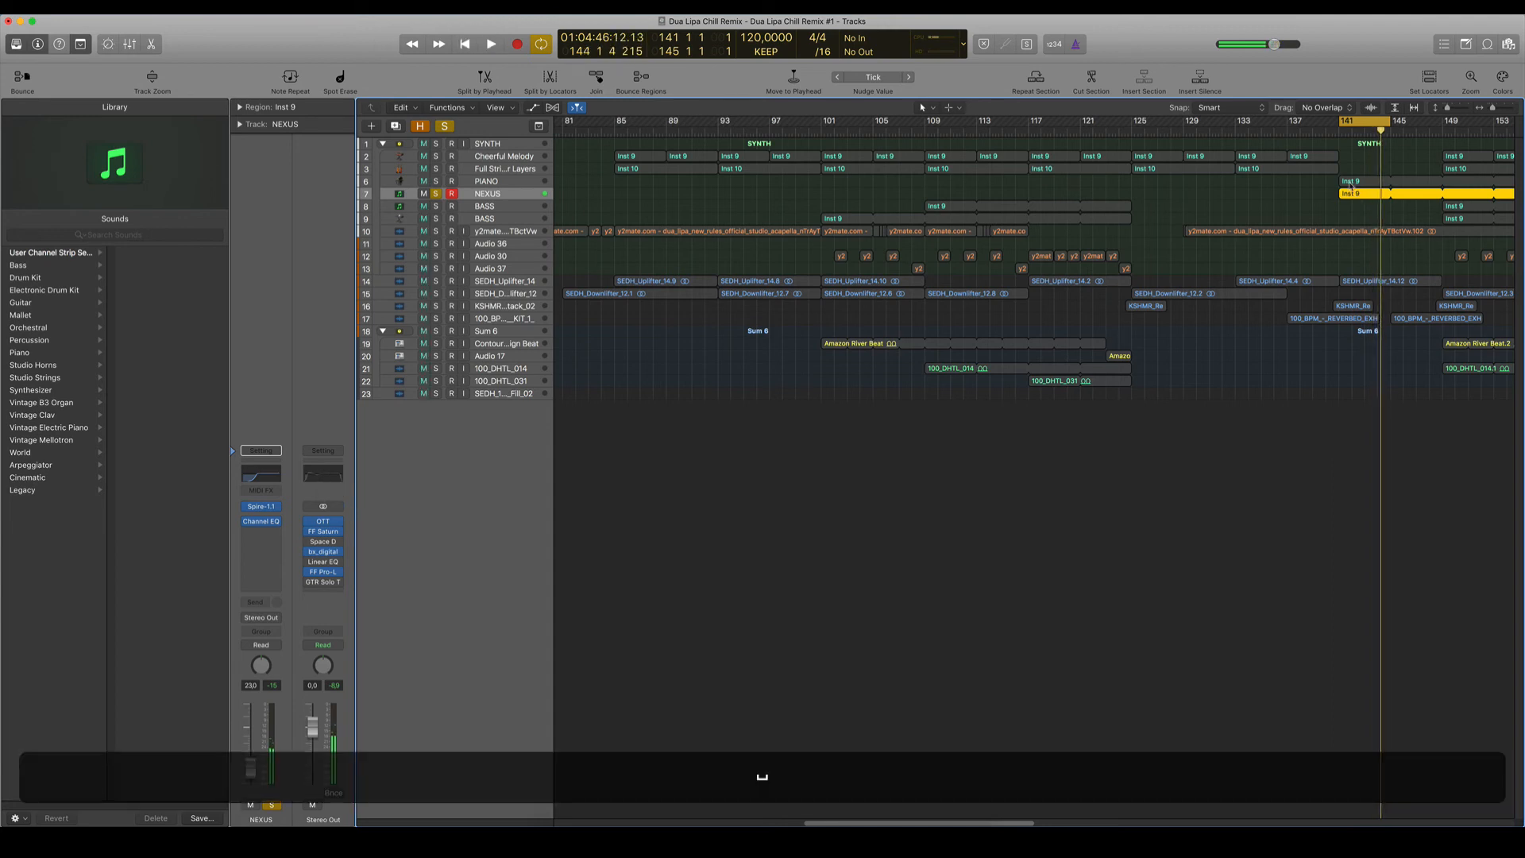
# - Inspect the Spire instrument on the NEXUS track and compare the PIANO and NEXUS regions at bar 141
pyautogui.click(1353, 182)
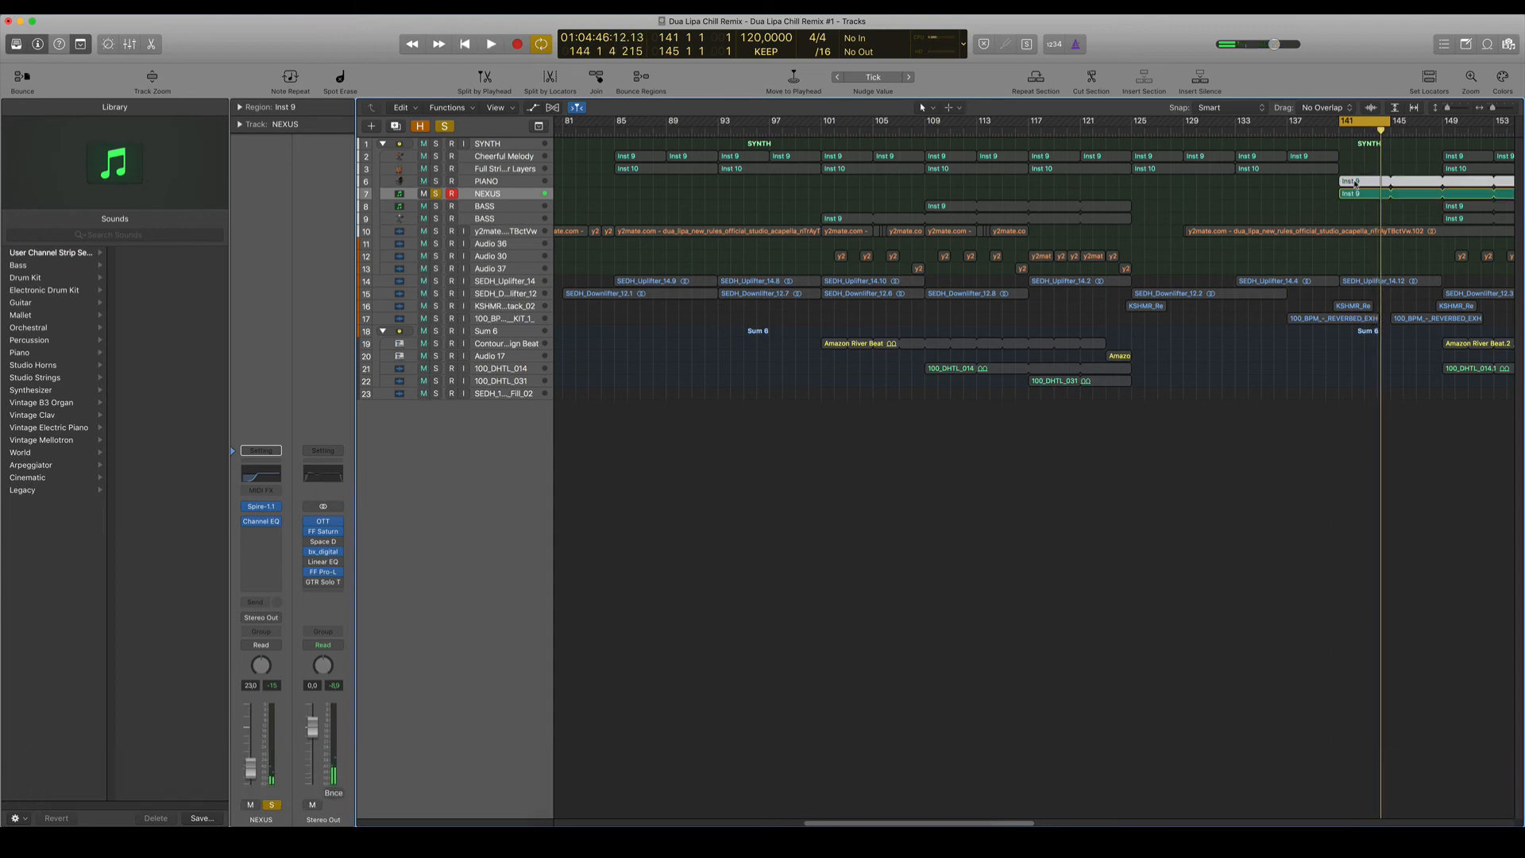
pyautogui.click(1361, 198)
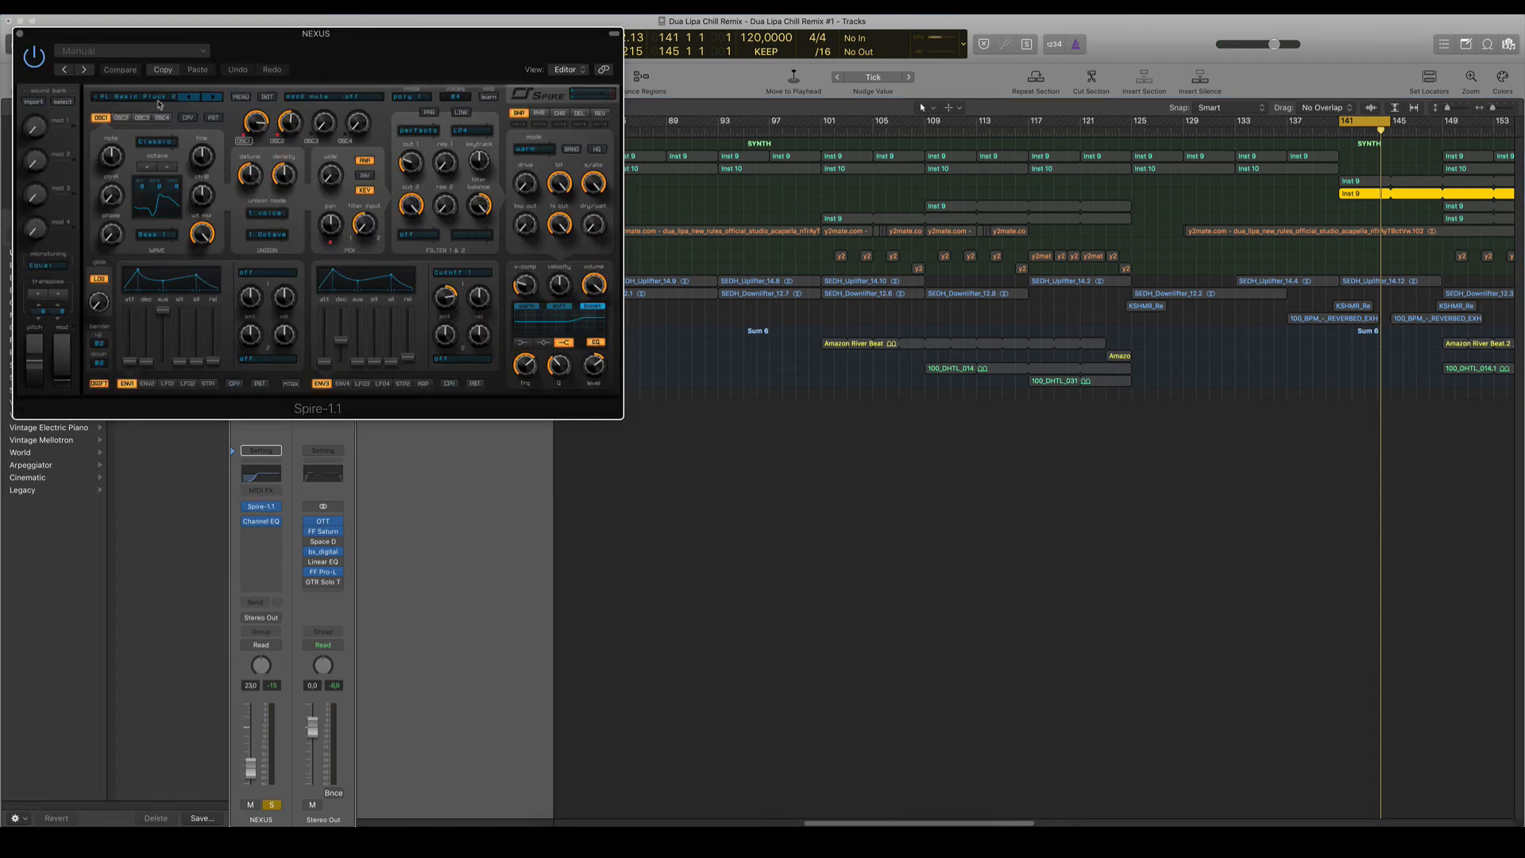
pyautogui.moveTo(199, 38); pyautogui.dragTo(690, 175)
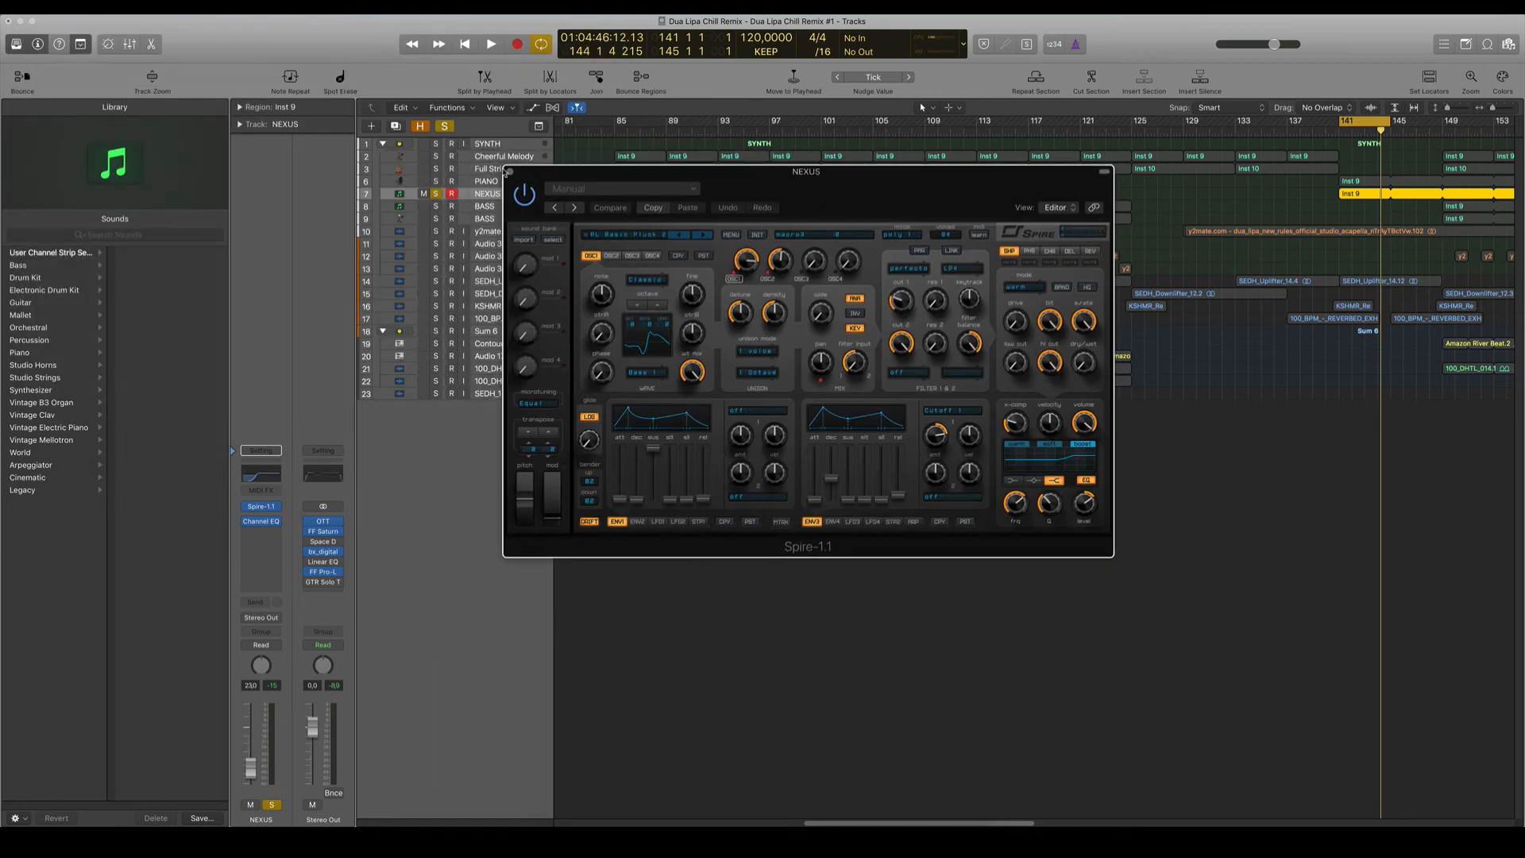
pyautogui.click(509, 172)
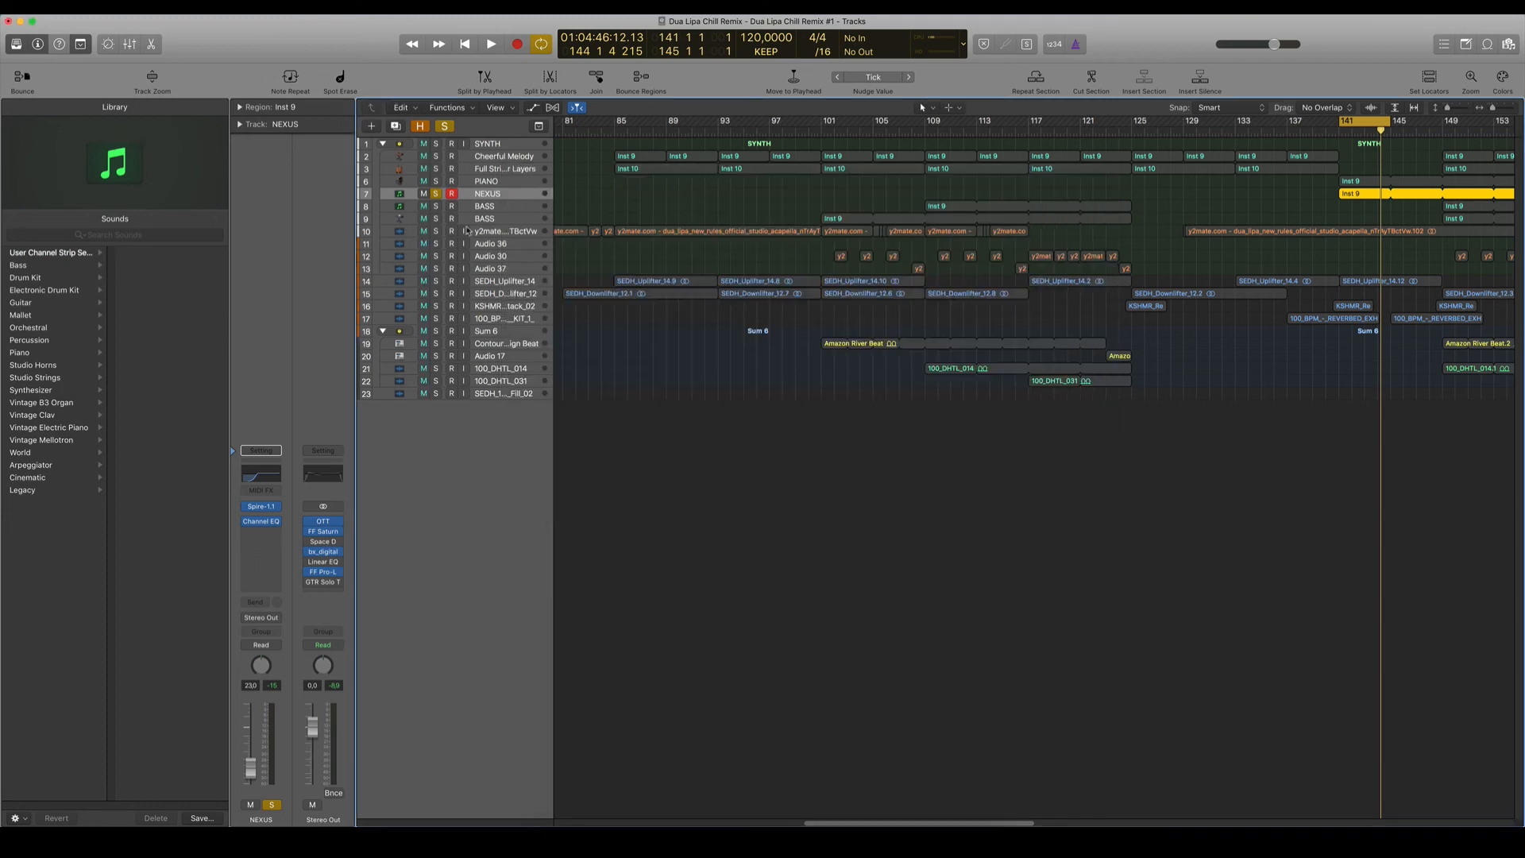
pyautogui.click(1310, 205)
pyautogui.click(1348, 184)
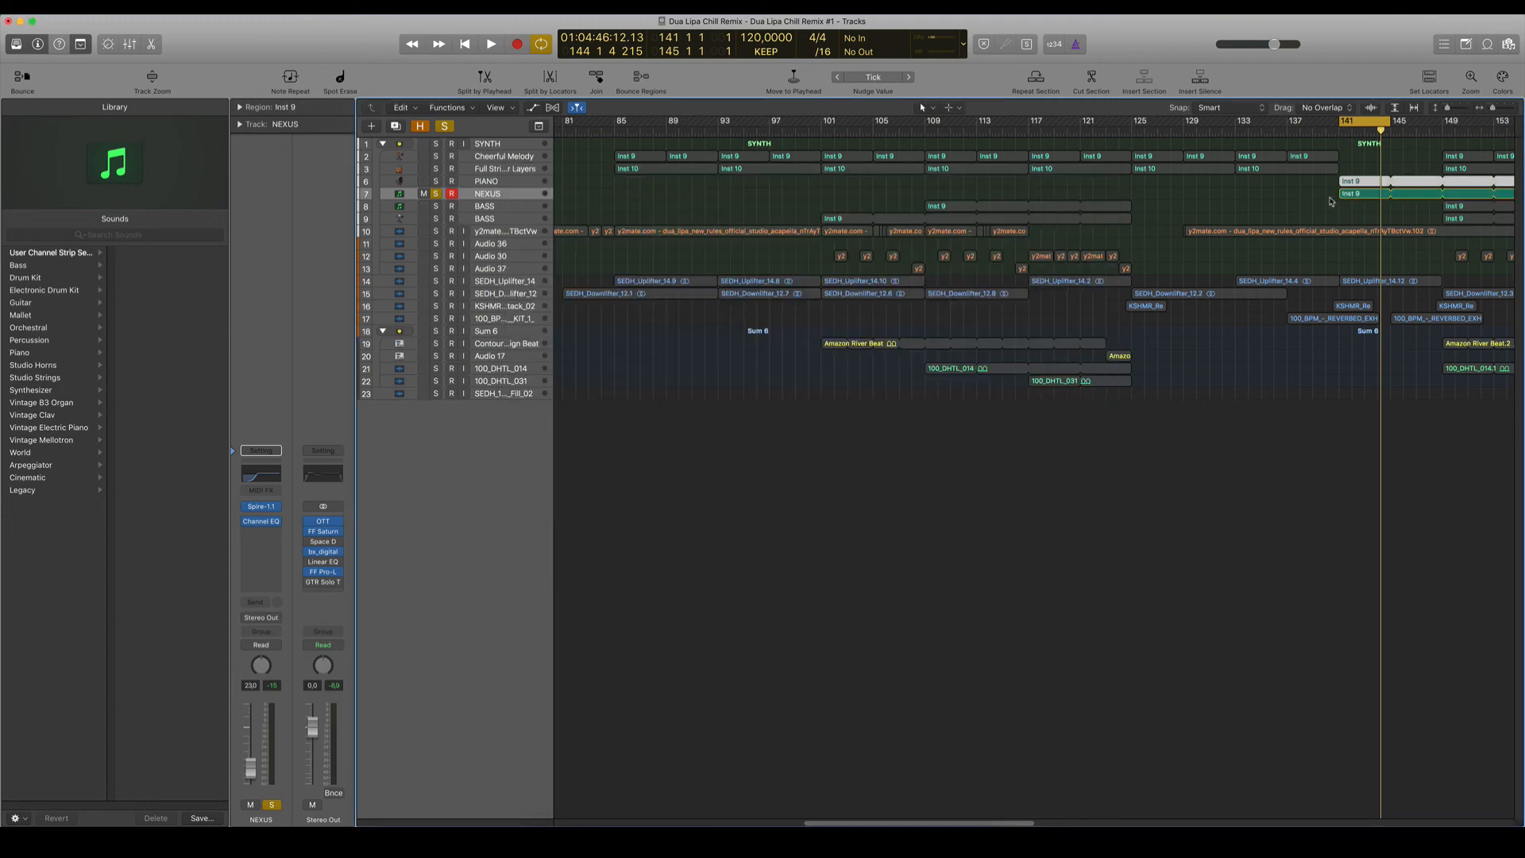
pyautogui.click(1326, 200)
pyautogui.click(1350, 195)
pyautogui.click(1285, 196)
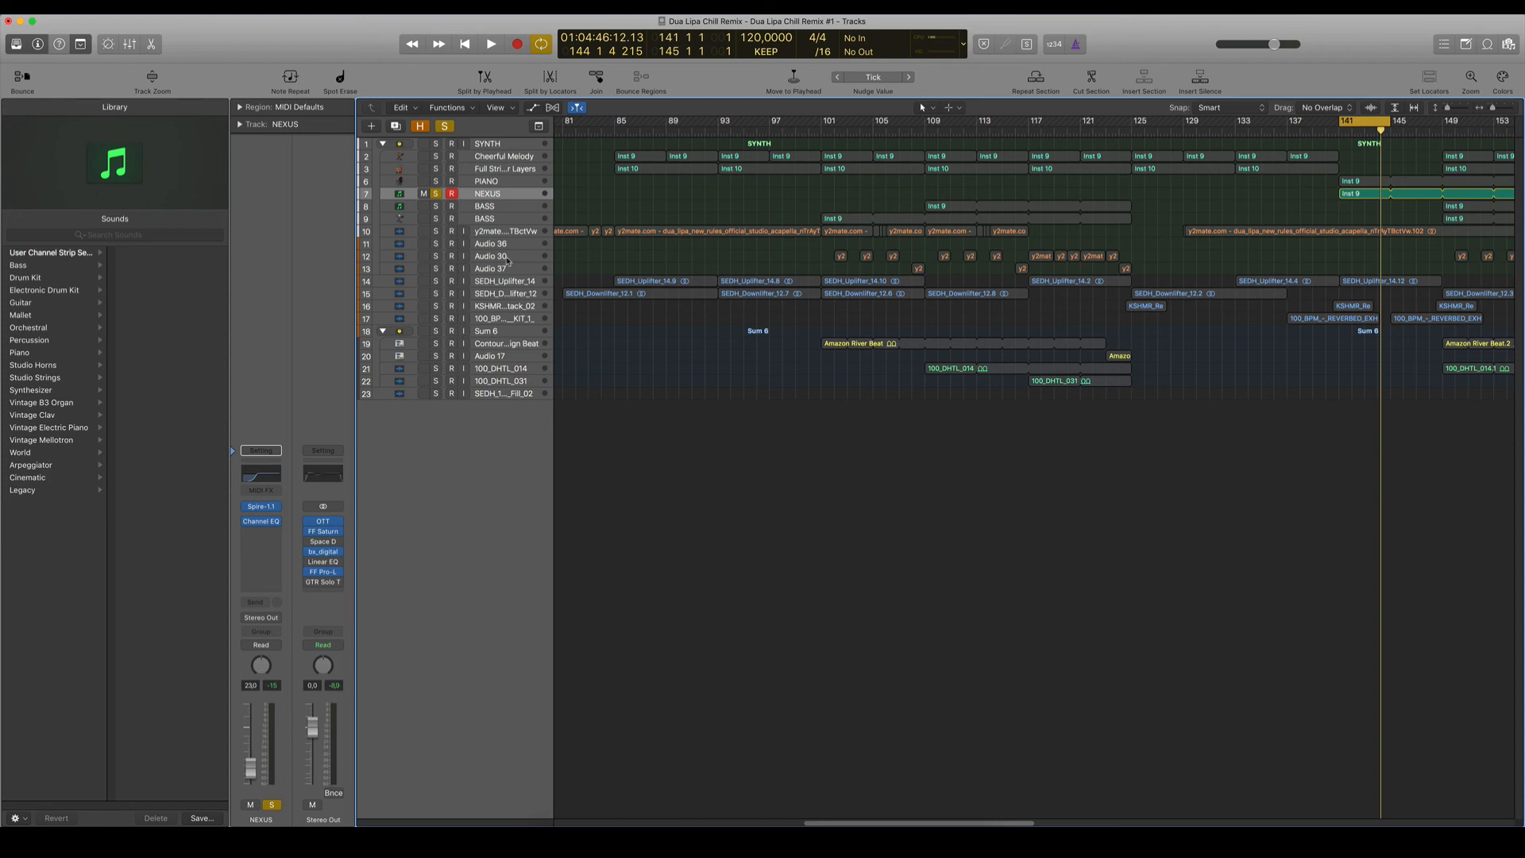
# - Add a software instrument track directly below NEXUS and clear its default Classic Electric Piano channel strip setting
pyautogui.doubleClick(504, 445)
pyautogui.moveTo(496, 407); pyautogui.dragTo(494, 207)
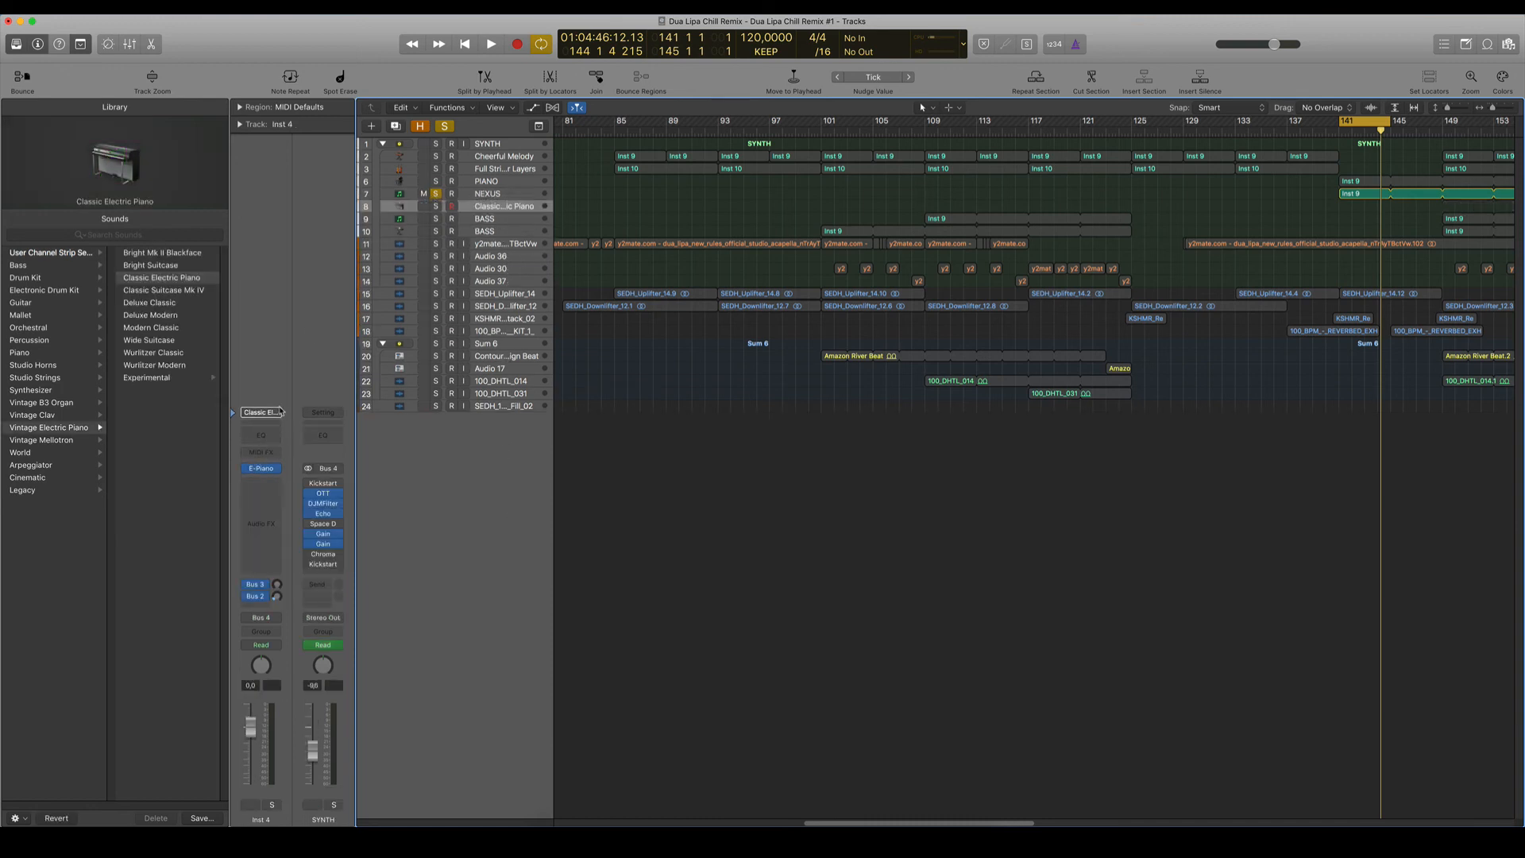
pyautogui.click(280, 411)
pyautogui.click(265, 498)
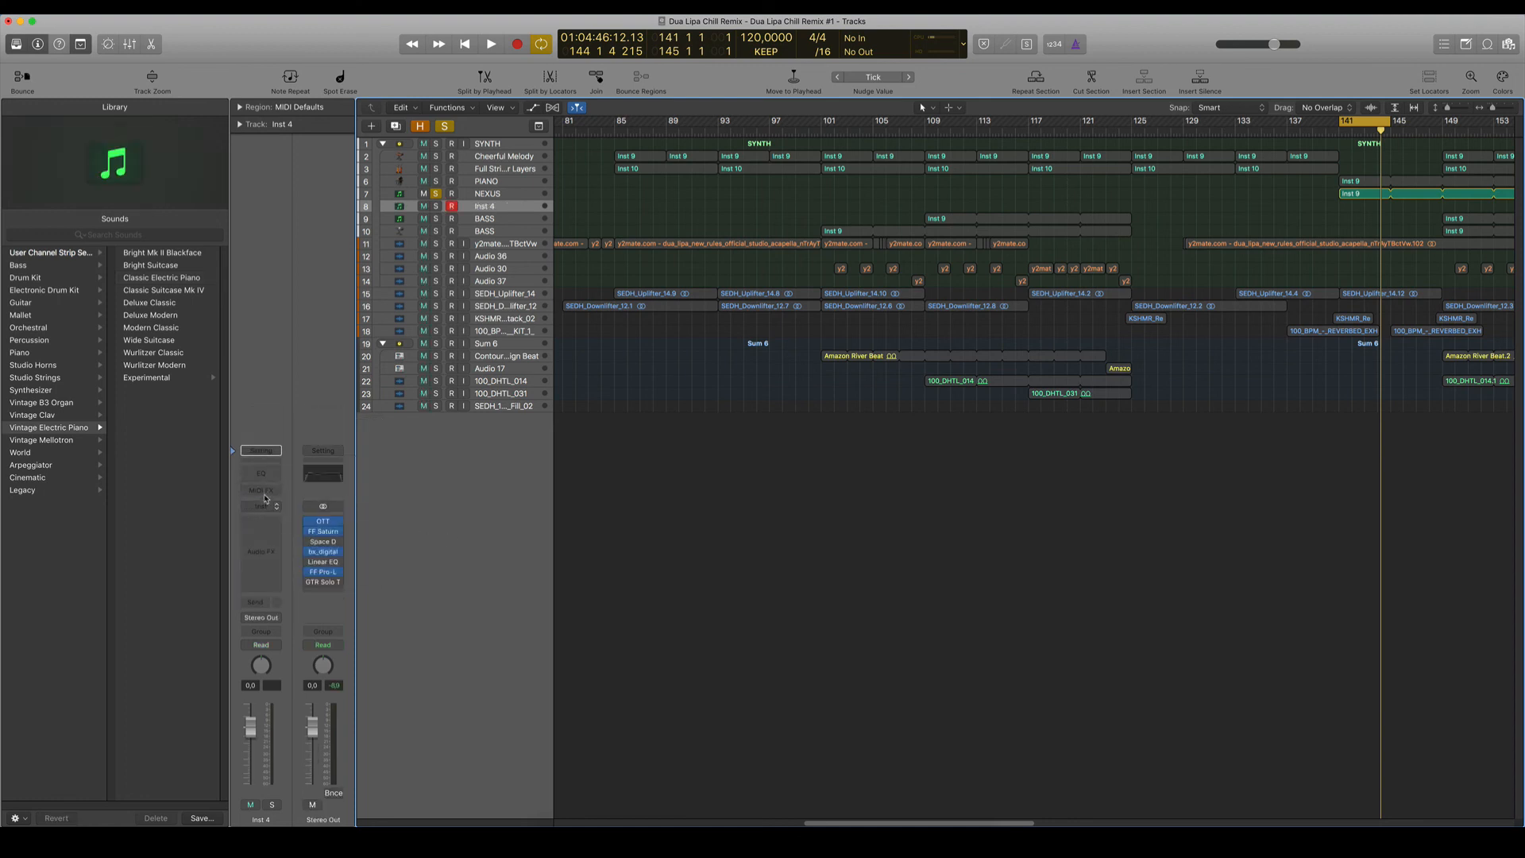
# - Try the ES P polyphonic synth as the instrument on the new Inst 4 track
pyautogui.click(279, 508)
pyautogui.click(225, 436)
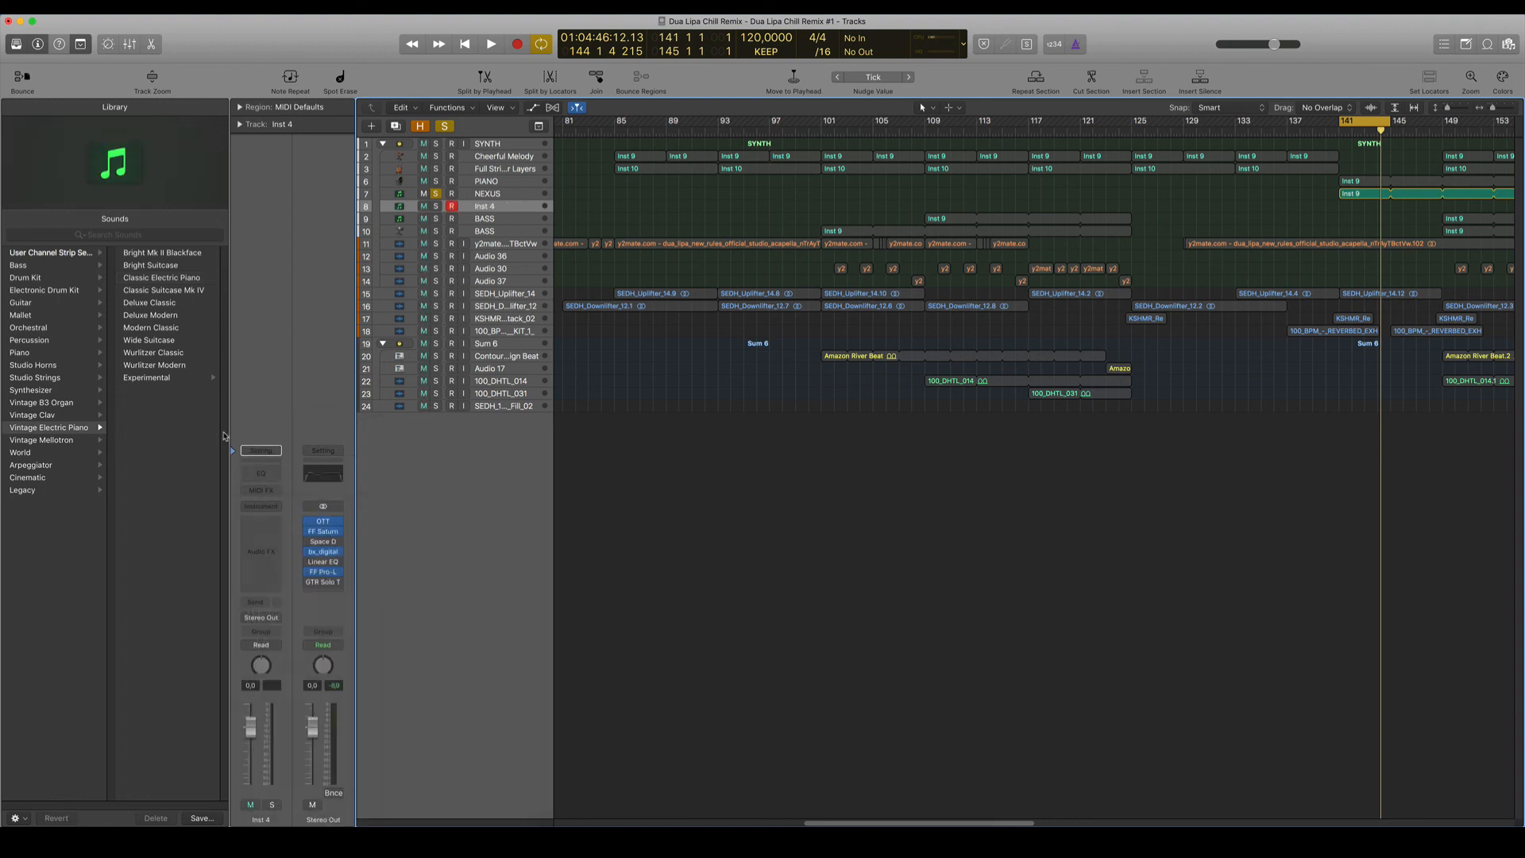
pyautogui.click(273, 500)
pyautogui.moveTo(313, 635)
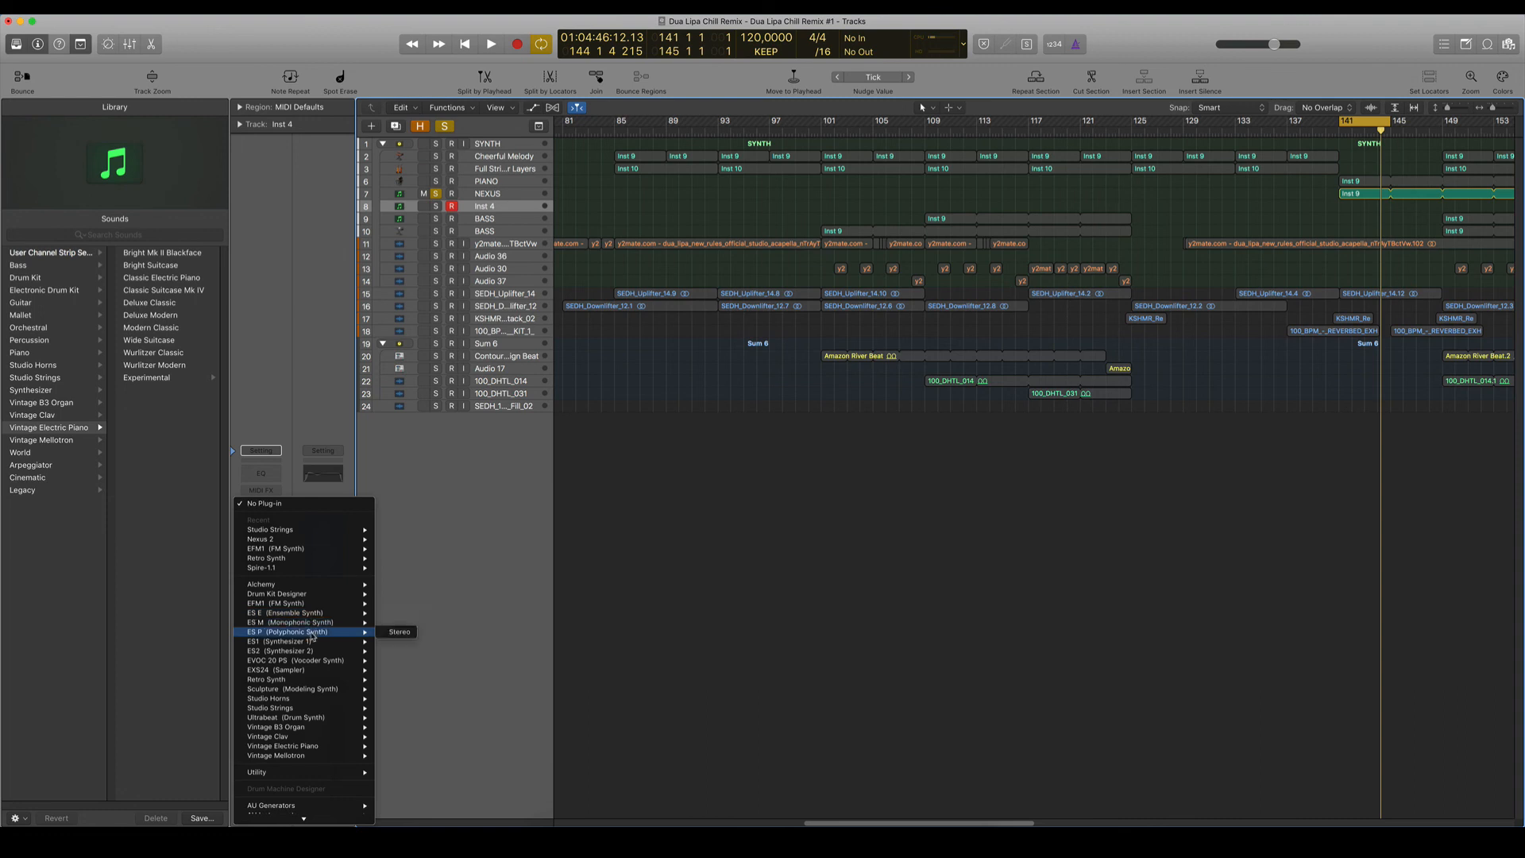
pyautogui.click(400, 632)
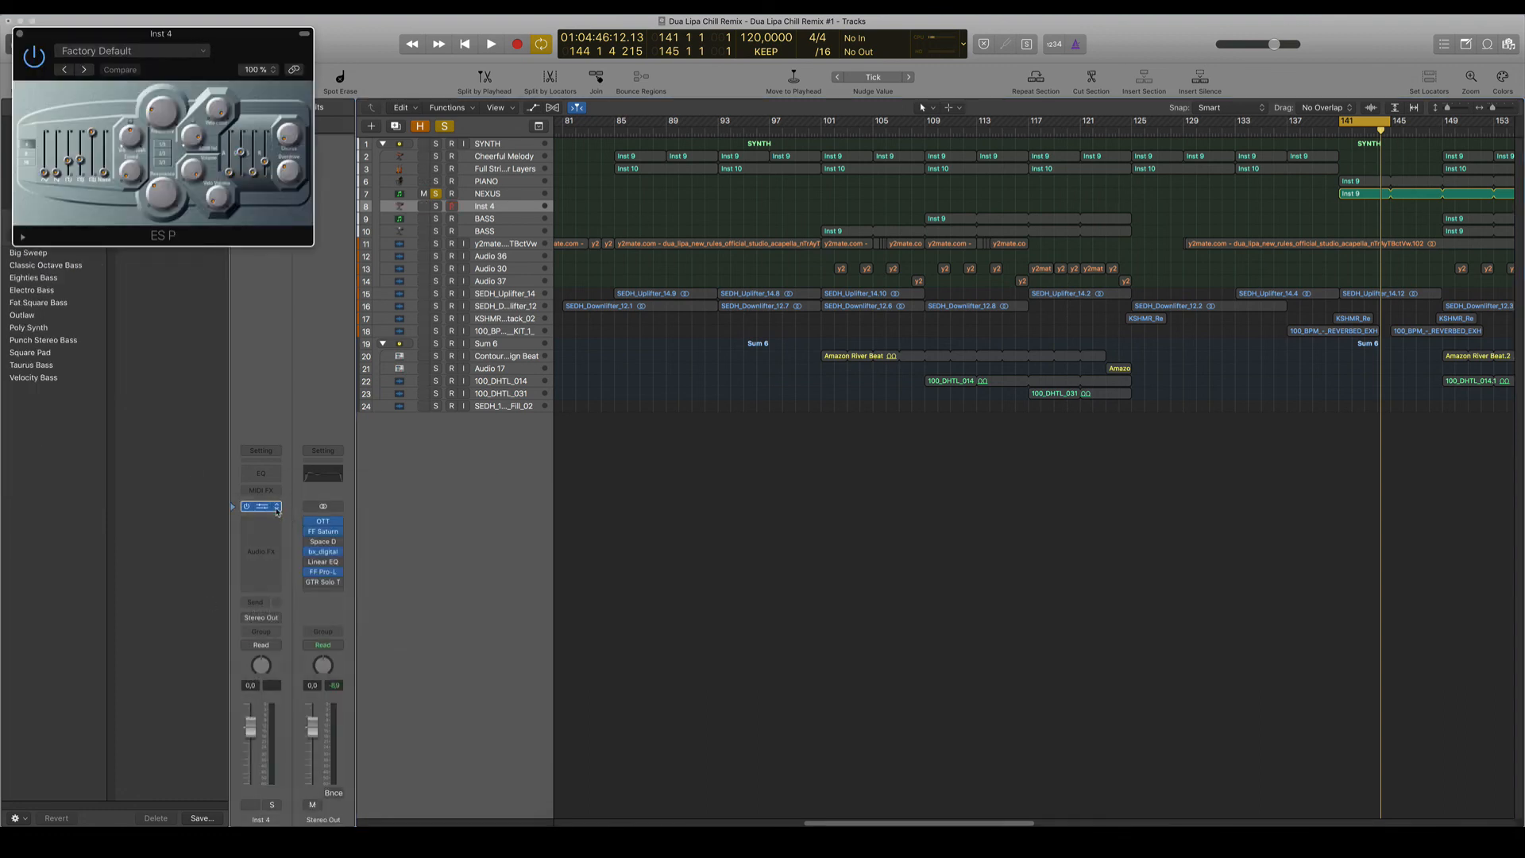
# - Load the ES2 synthesizer as the instrument on the Inst 4 track
pyautogui.click(277, 507)
pyautogui.moveTo(341, 636)
pyautogui.click(401, 640)
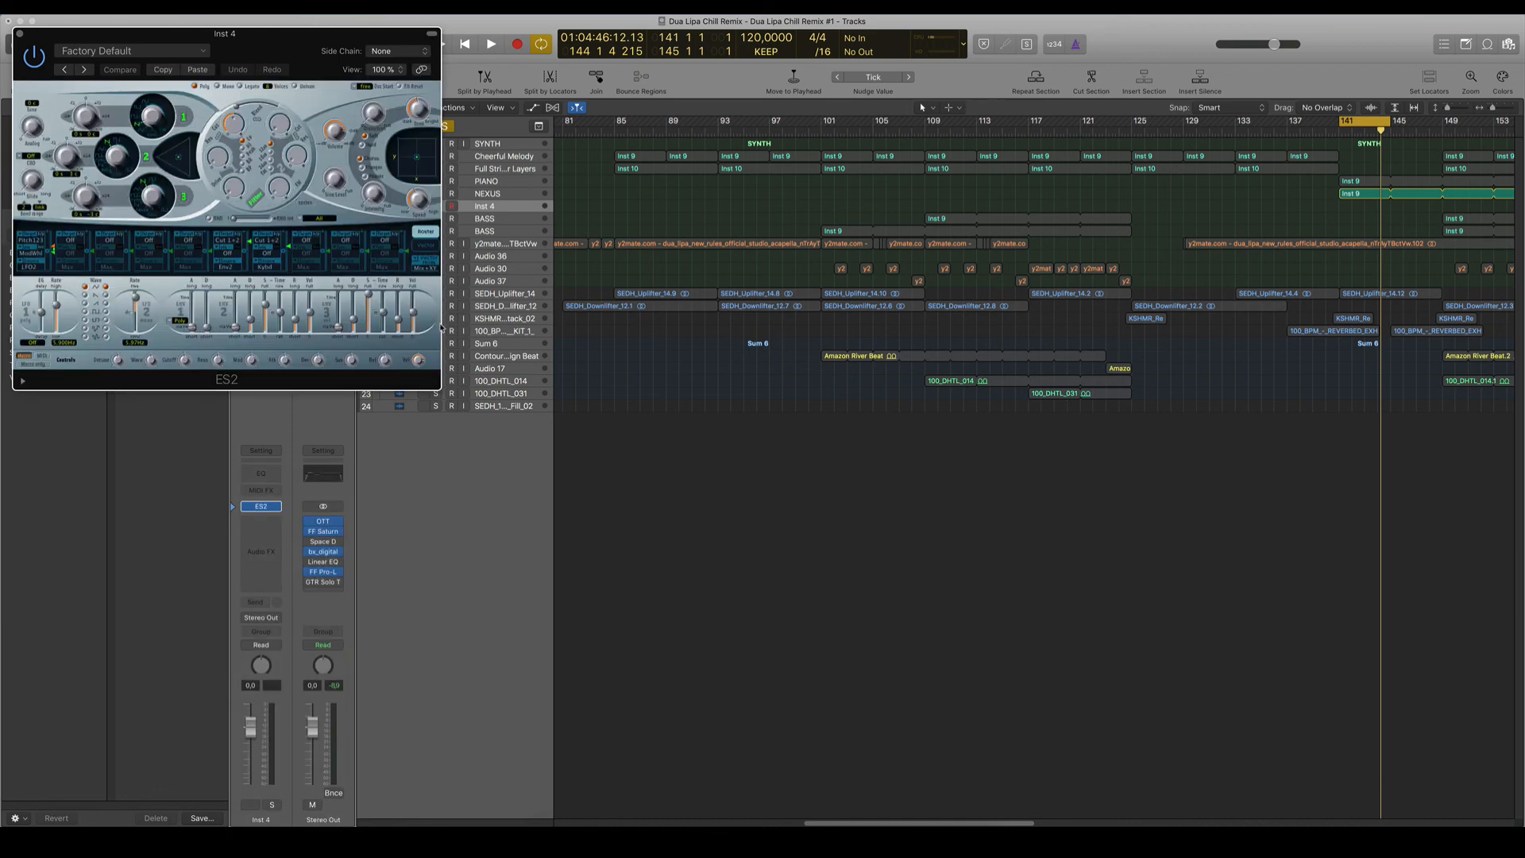
pyautogui.moveTo(274, 36); pyautogui.dragTo(920, 370)
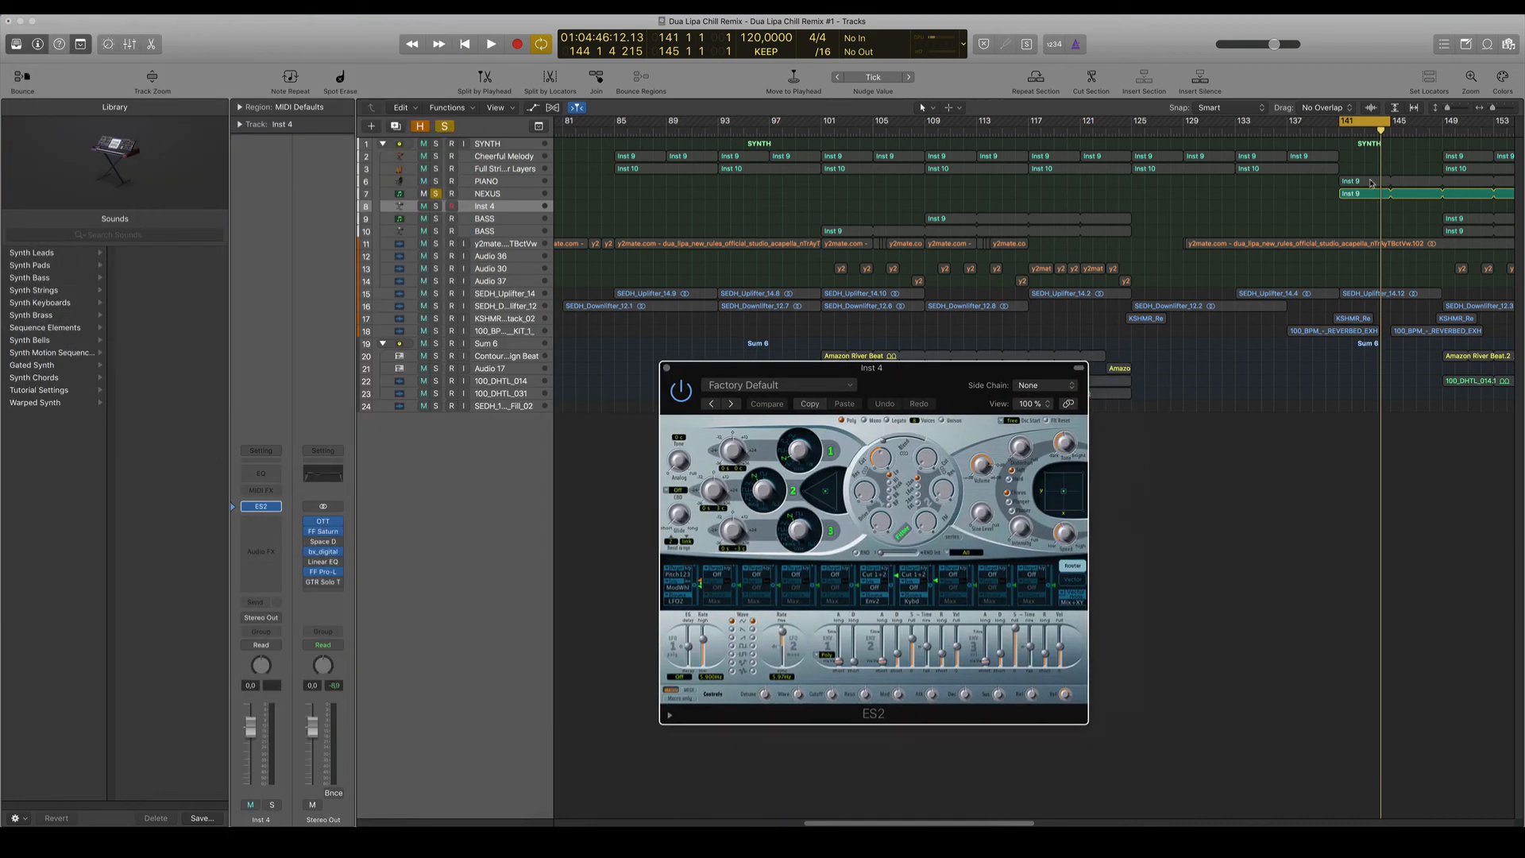
# - Copy the NEXUS region at bar 141 onto the Inst 4 track and check its chord notes in the Piano Roll
pyautogui.moveTo(1357, 196); pyautogui.dragTo(1350, 210)
pyautogui.doubleClick(1349, 210)
pyautogui.moveTo(717, 374); pyautogui.dragTo(127, 456)
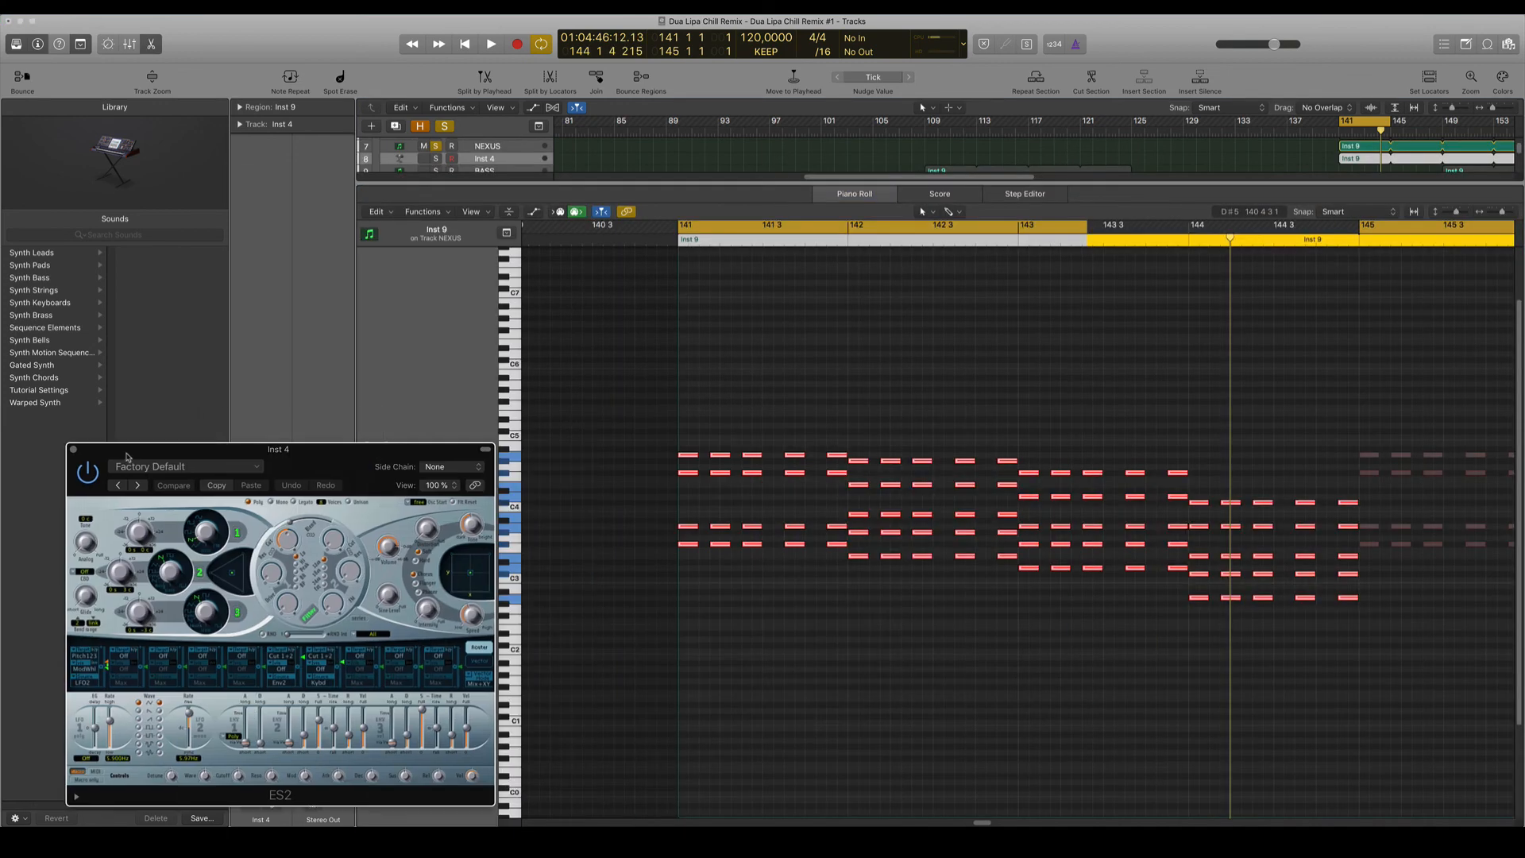
pyautogui.doubleClick(842, 190)
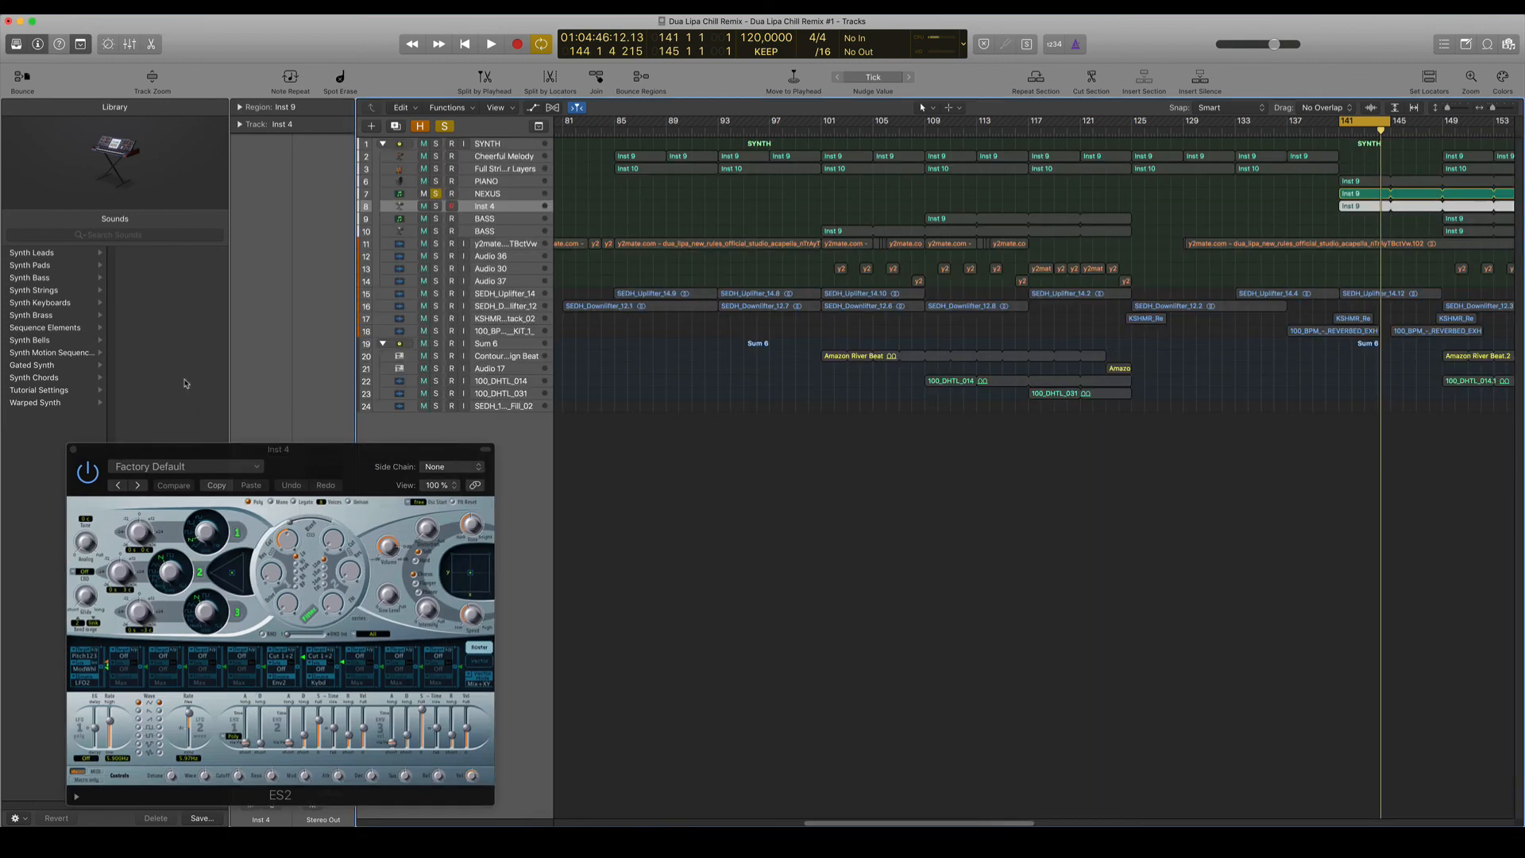
# - Take the NEXUS track out of solo, audition Inst 4 alone, and move the ES2 window over the arrangement
pyautogui.click(435, 195)
pyautogui.press('space')
pyautogui.press('space')
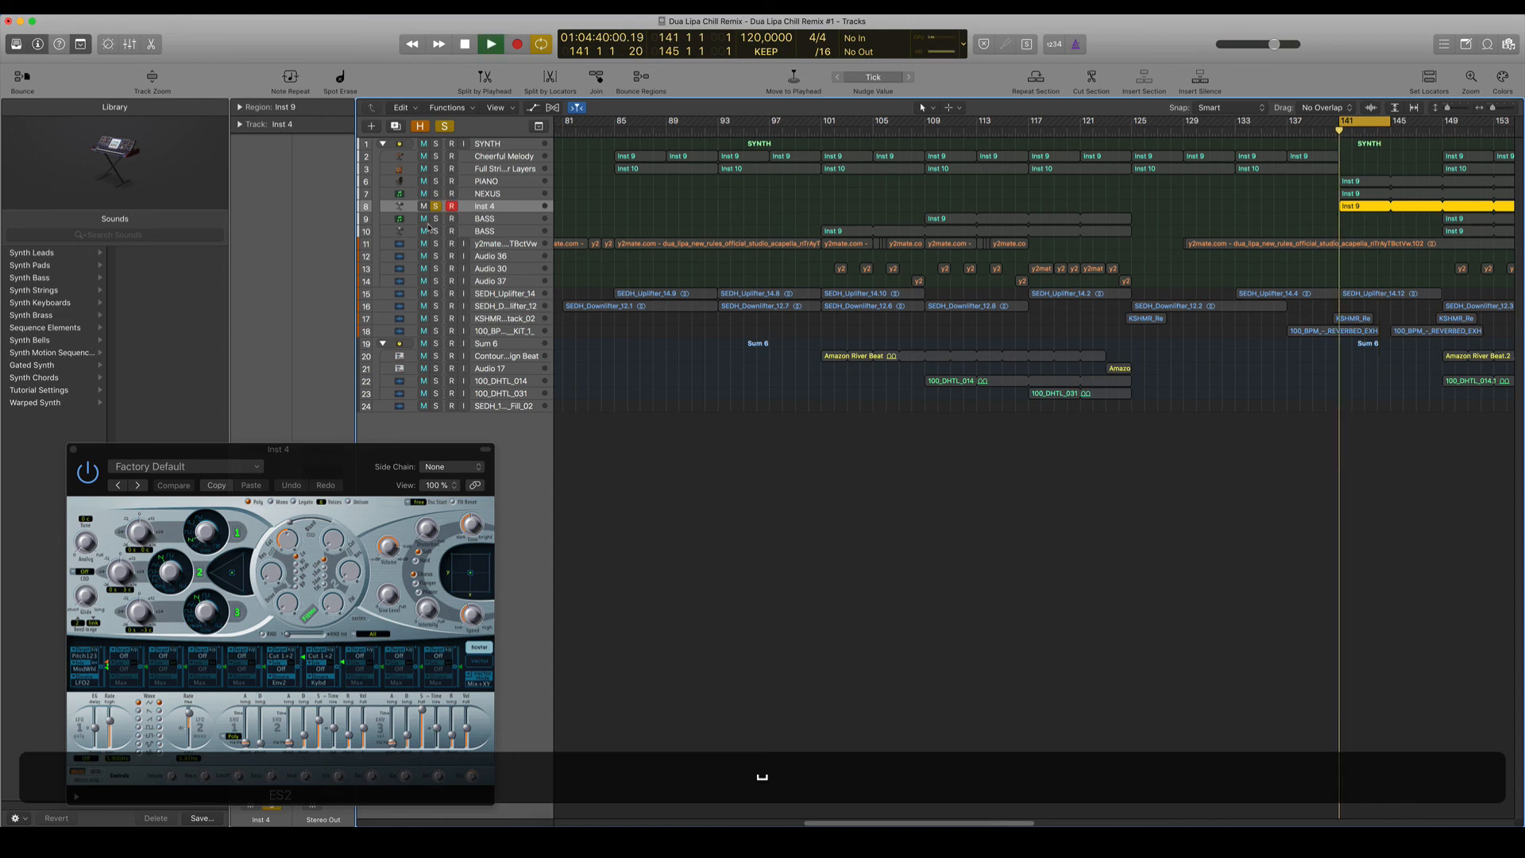
pyautogui.moveTo(296, 452); pyautogui.dragTo(862, 218)
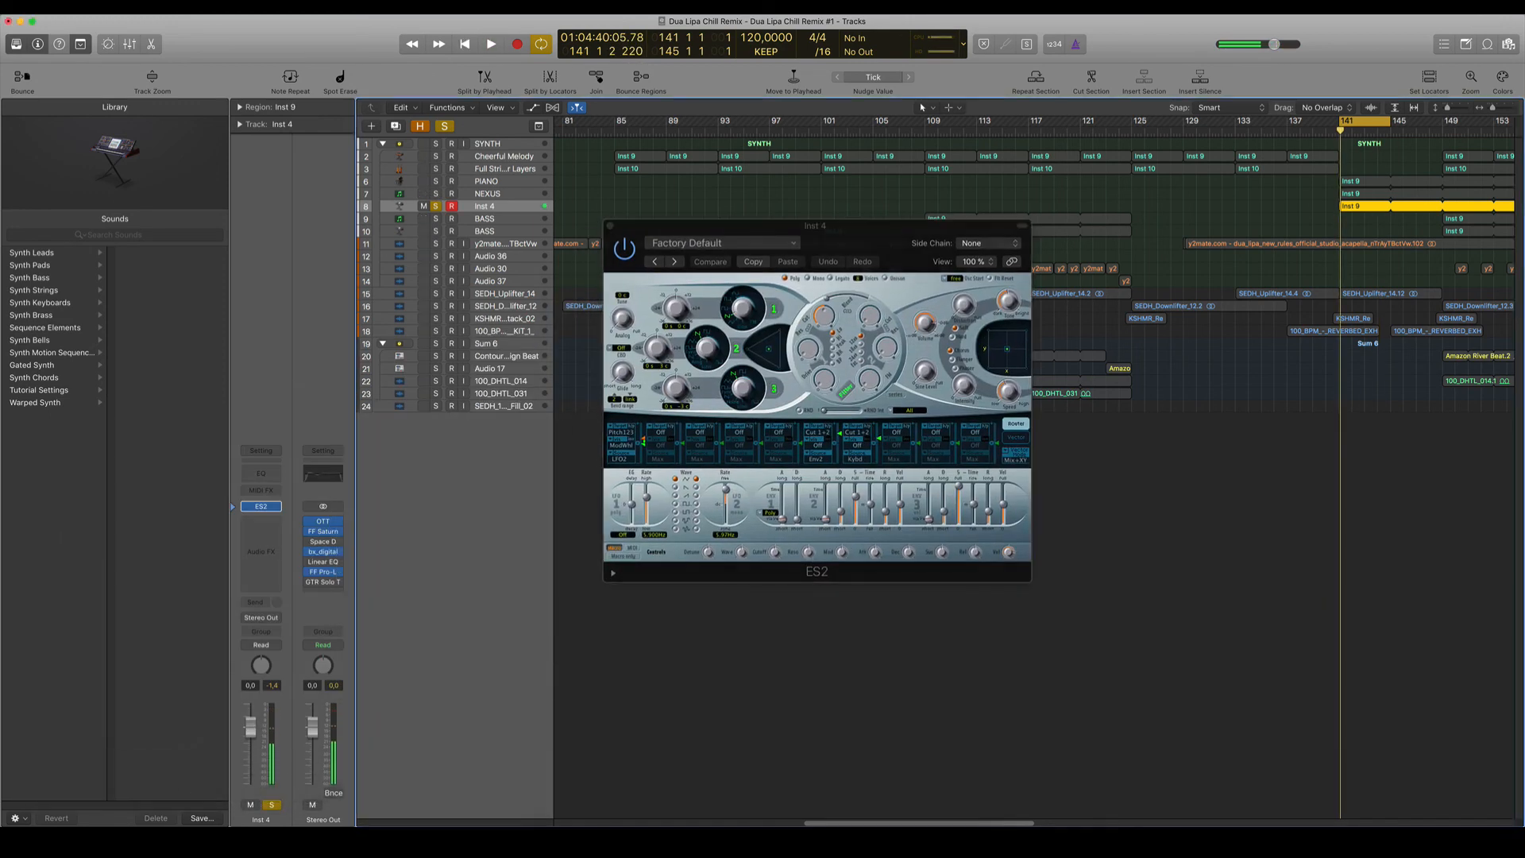
# - Compare Inst 4 with the NEXUS channel, lower the Inst 4 volume to about -18 dB, and play the section
pyautogui.click(501, 193)
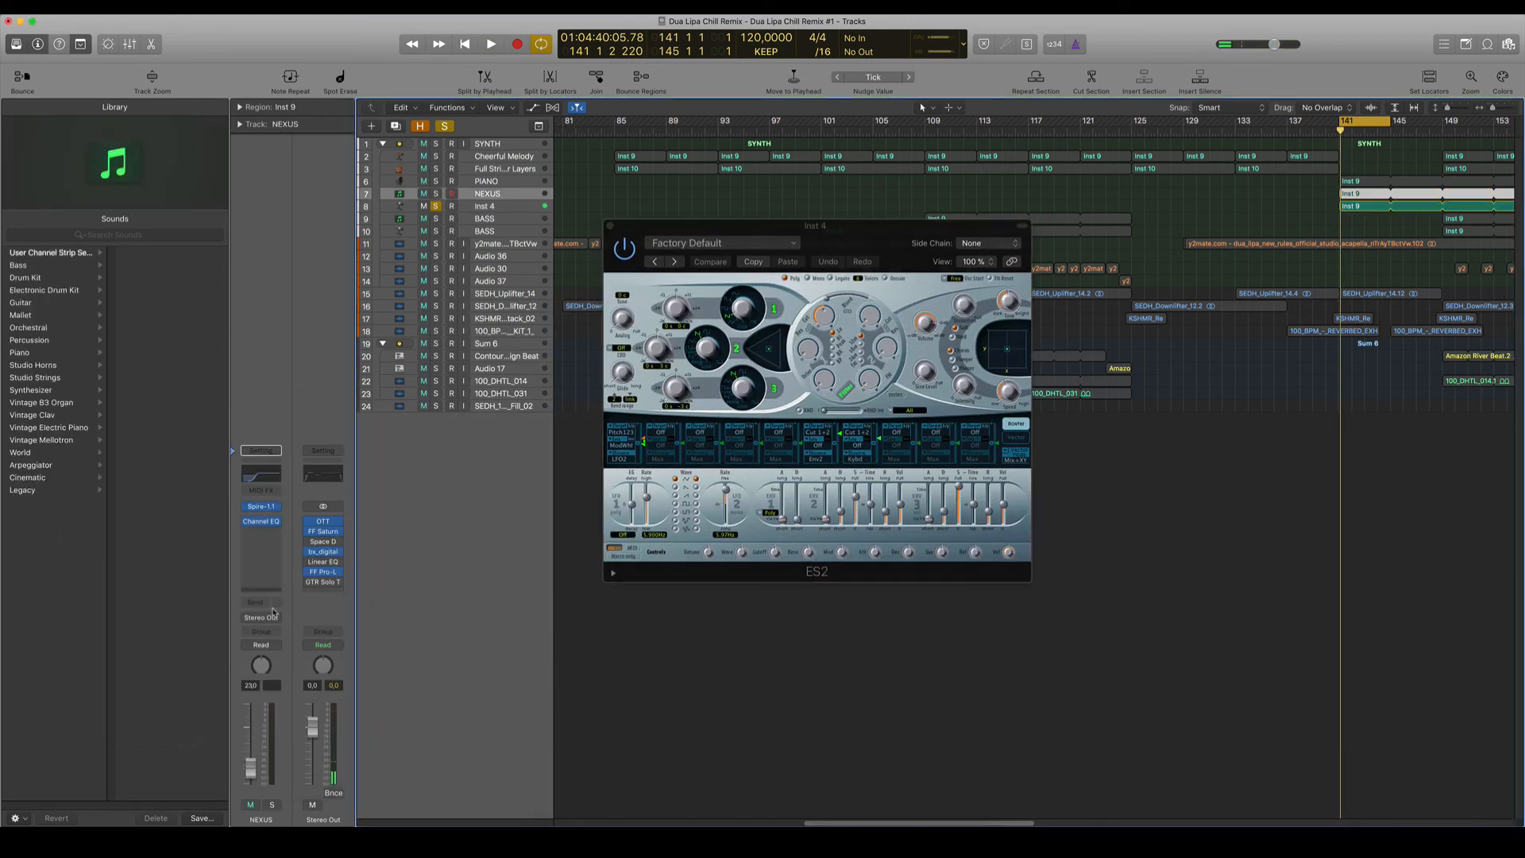
pyautogui.click(486, 206)
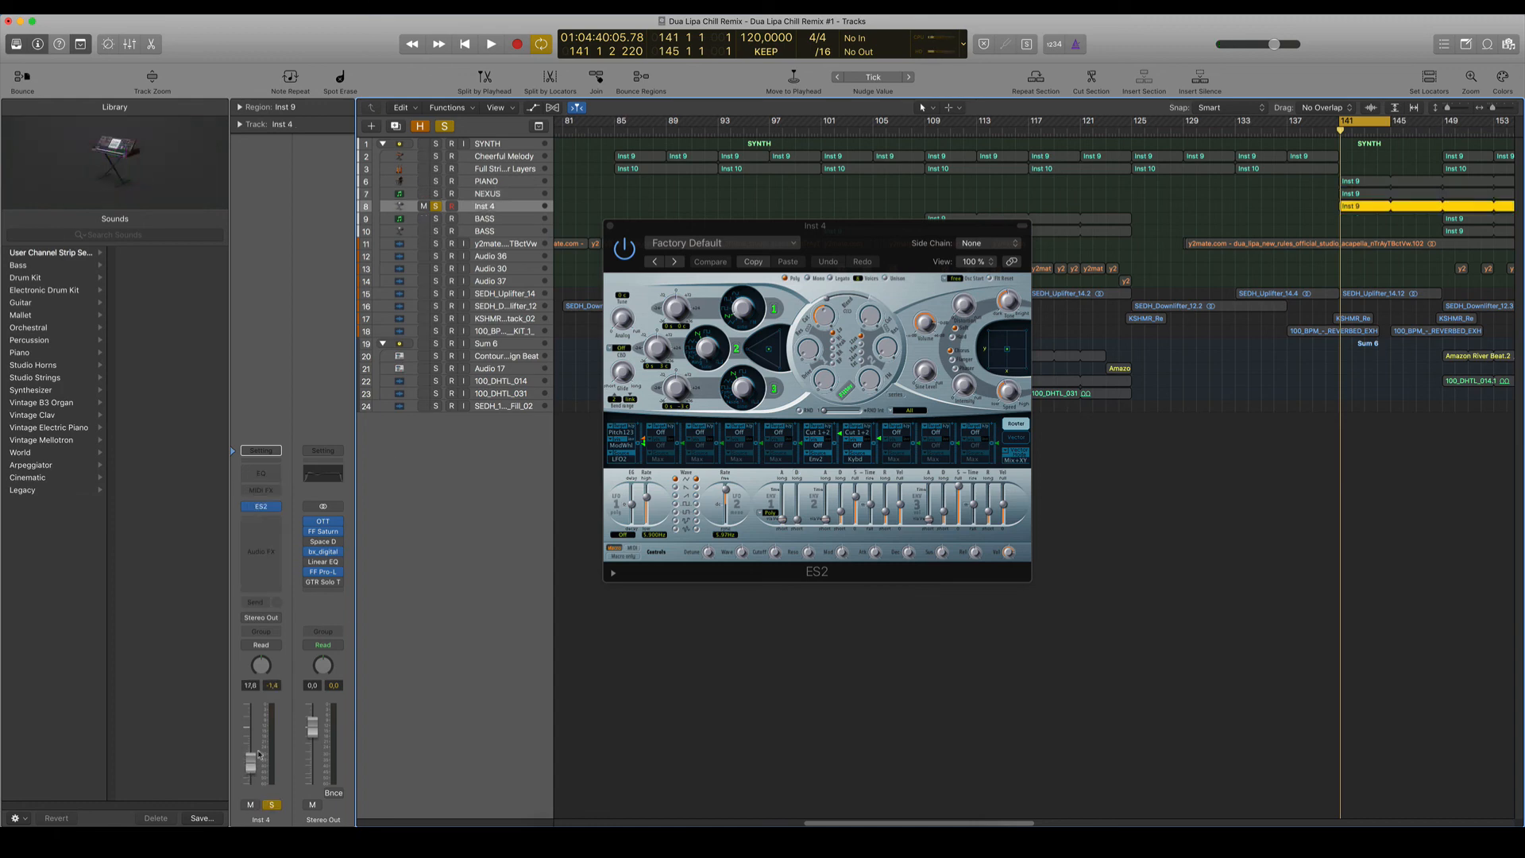
pyautogui.click(1025, 179)
pyautogui.press('space')
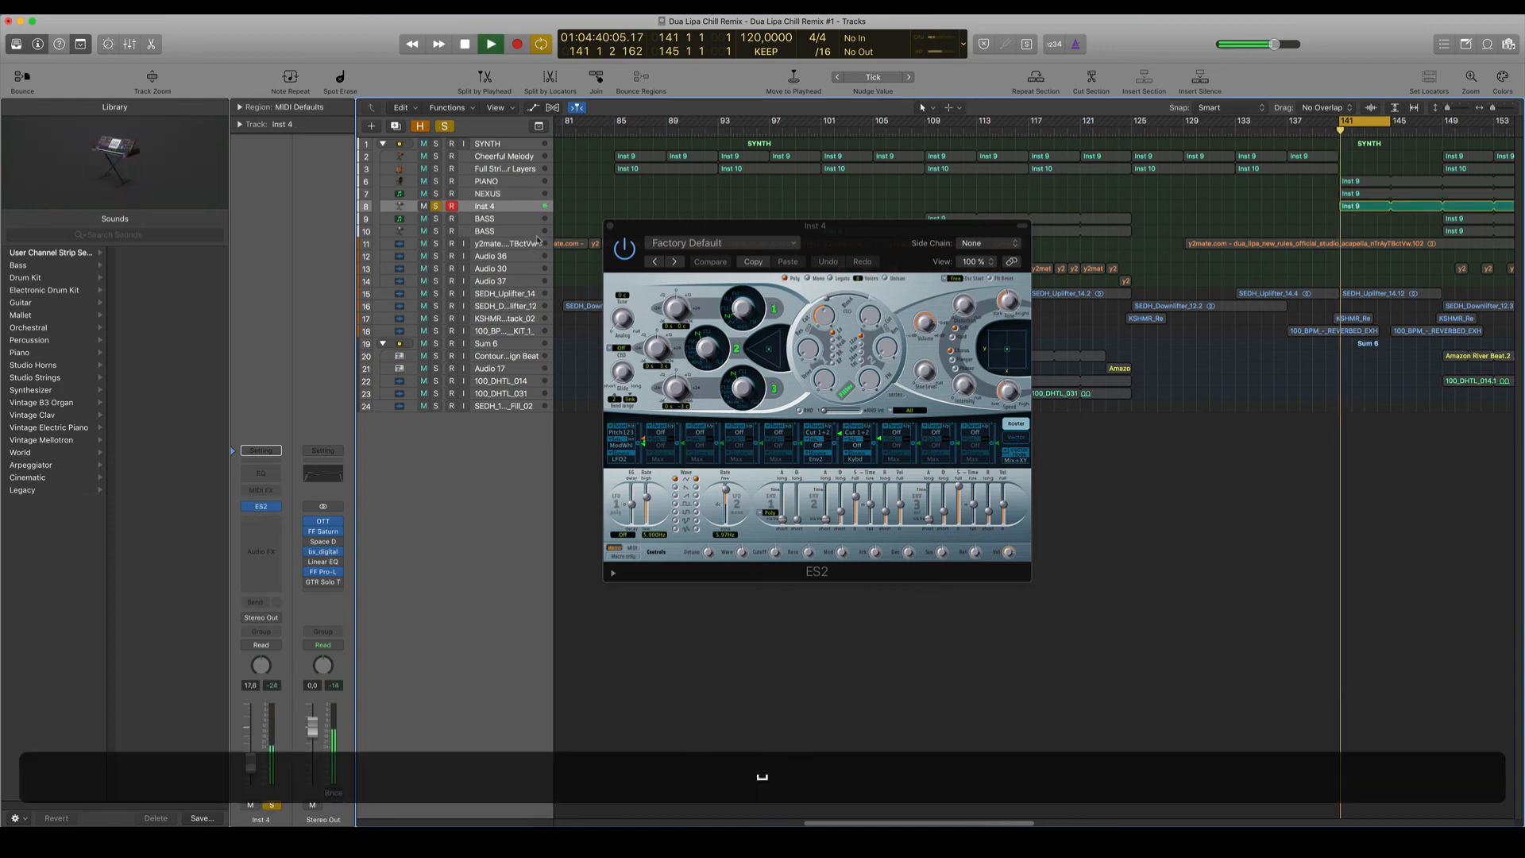
# - Adjust an ES2 filter knob and the sliders of its third envelope while auditioning the looped chords from bar 141
pyautogui.press('space')
pyautogui.press('space')
pyautogui.moveTo(823, 314); pyautogui.dragTo(825, 327)
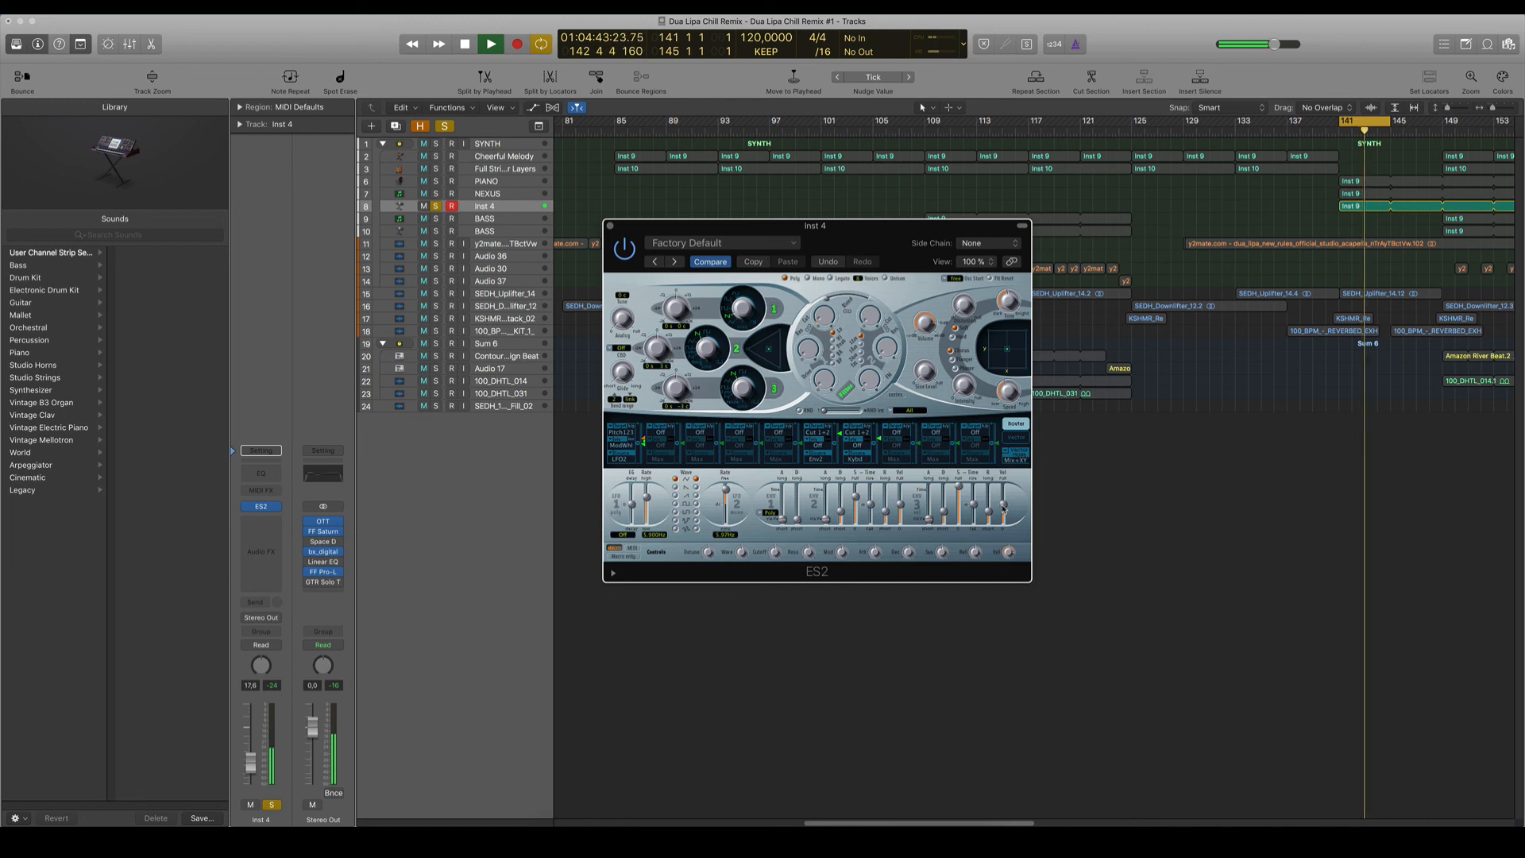
pyautogui.moveTo(990, 512); pyautogui.dragTo(992, 523)
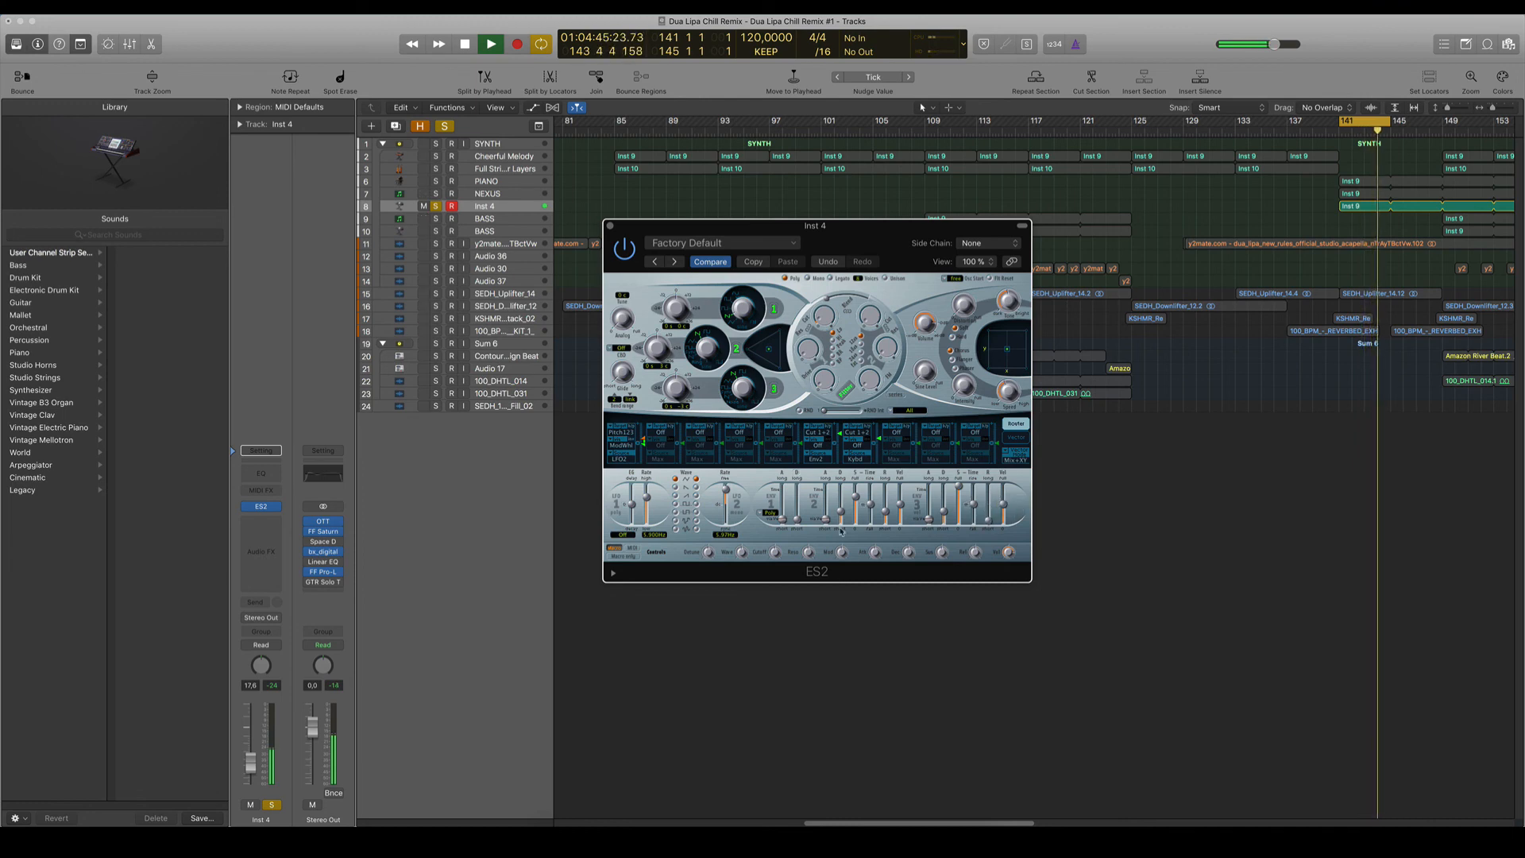
pyautogui.press('space')
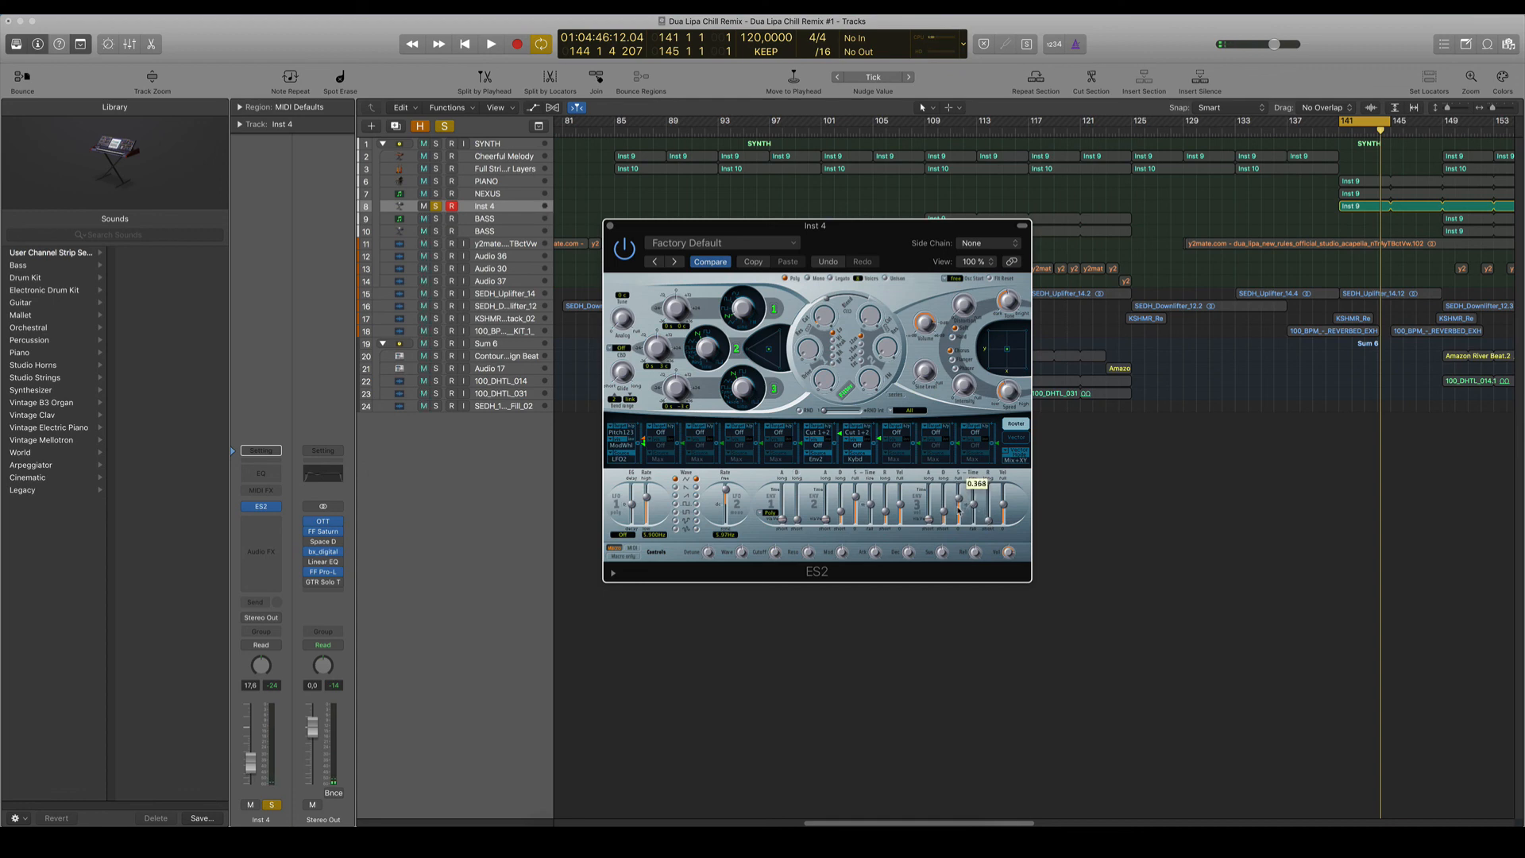
pyautogui.press('space')
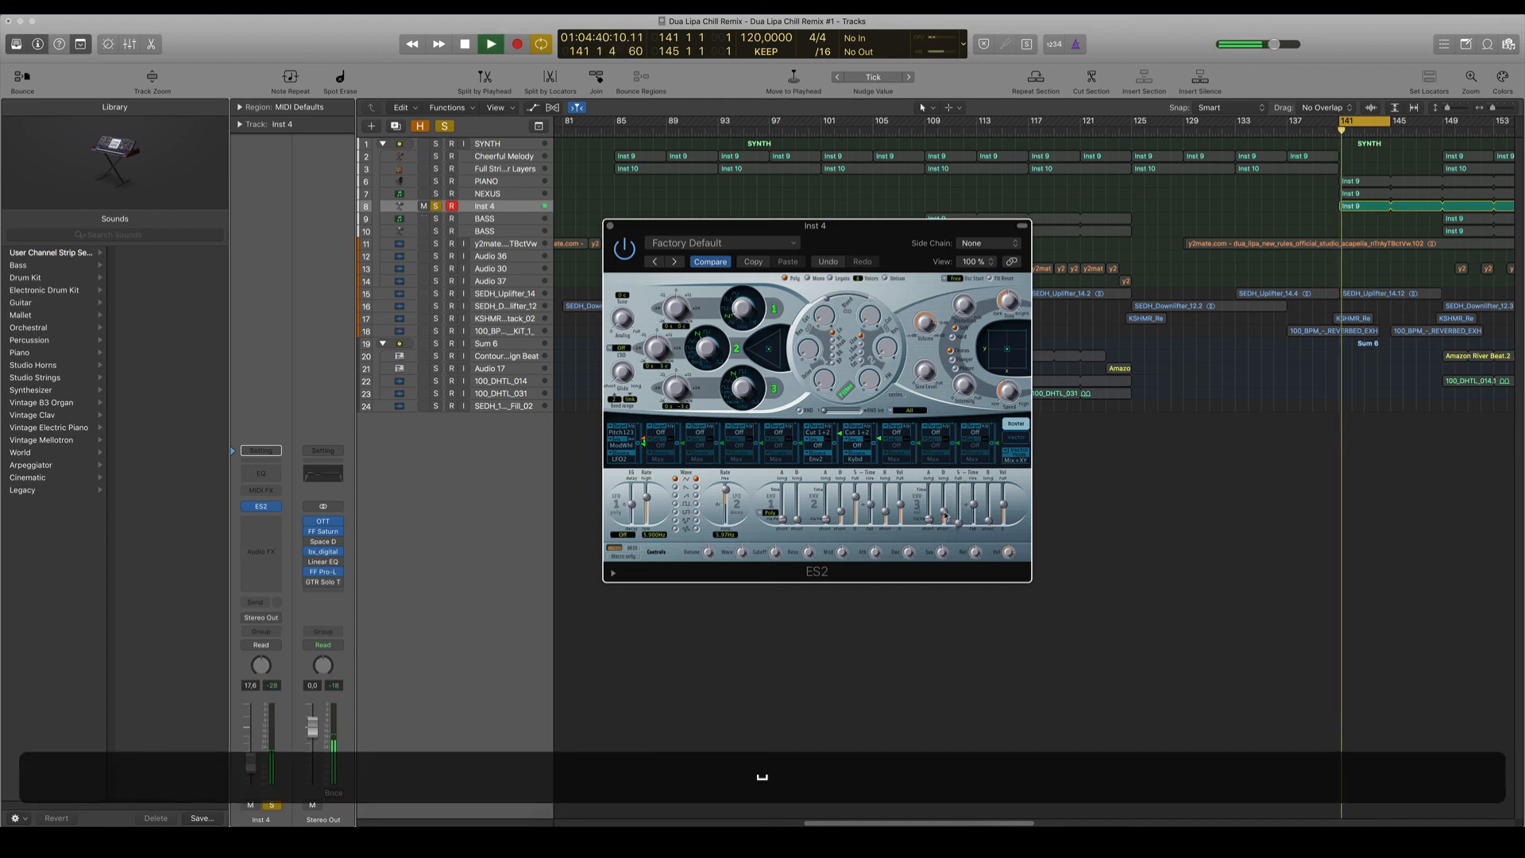